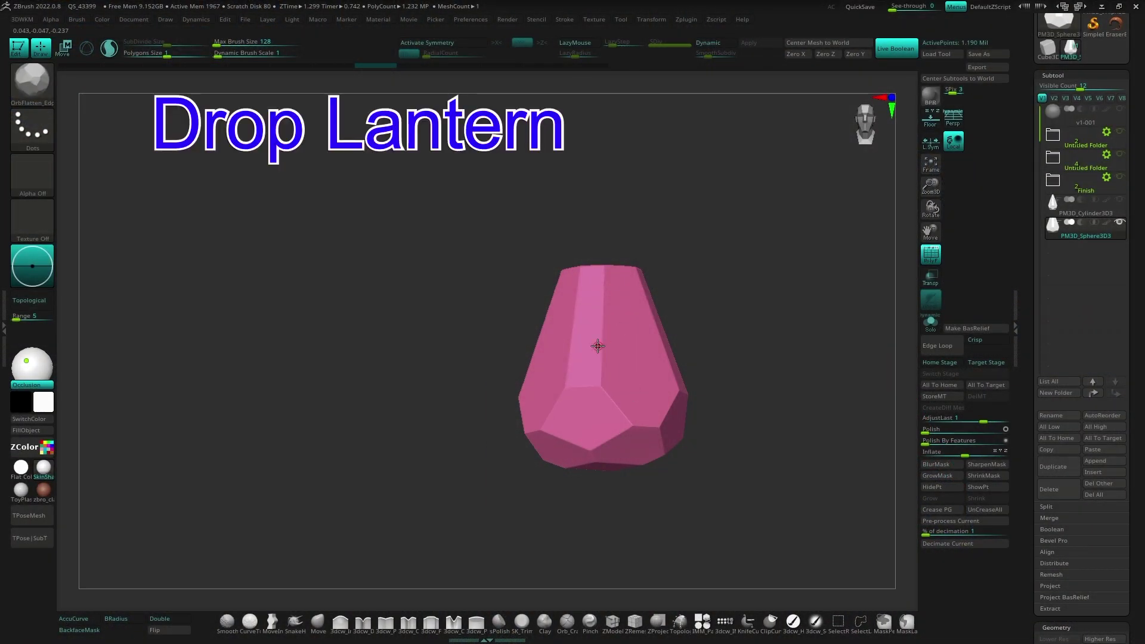
Step: Carve grooves around the top face and along the side edges of the drop, rotating between strokes
mouse_move(598, 346)
mouse_down()
mouse_move(573, 292)
mouse_move(488, 281)
mouse_up()
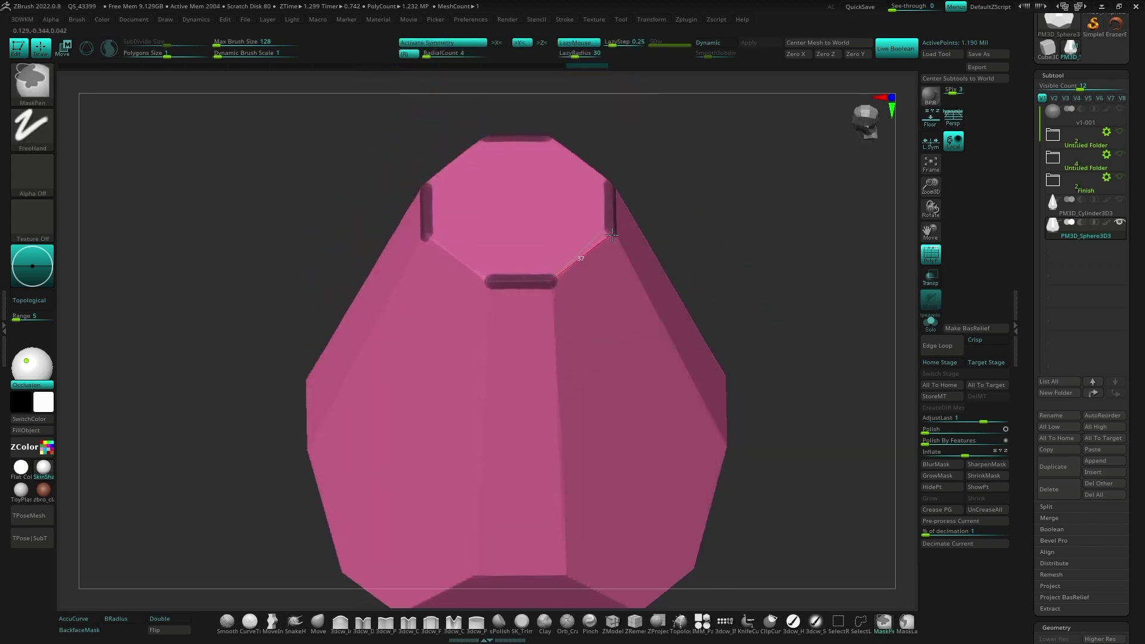
right_drag(612, 235, 501, 161)
drag(501, 161, 476, 494)
right_drag(475, 494, 577, 176)
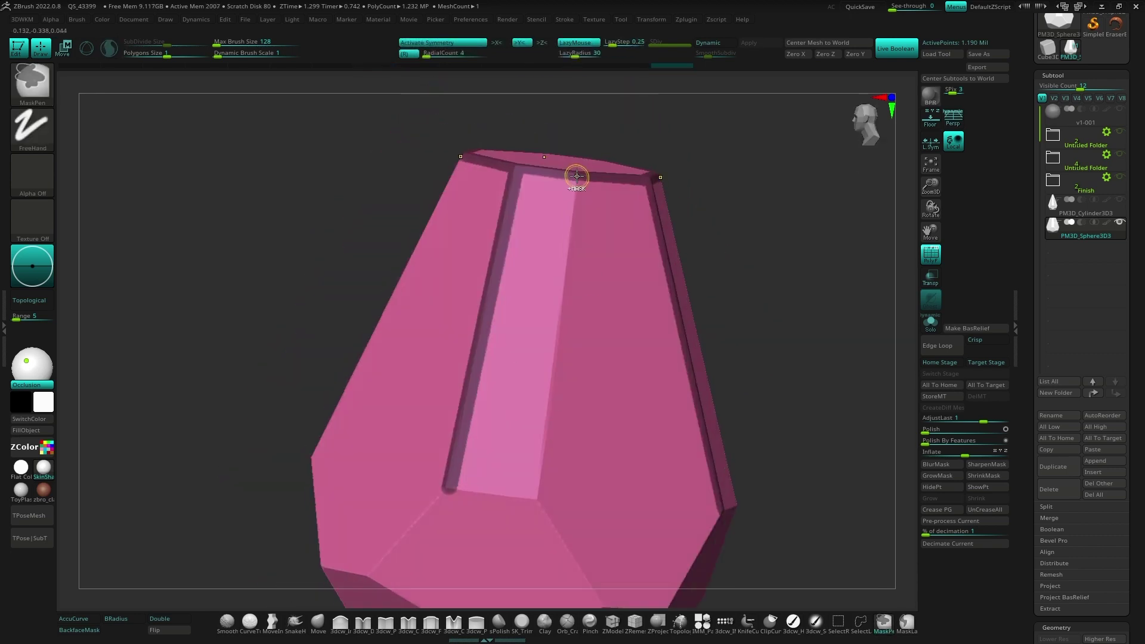
alt+right_drag(538, 501, 512, 351)
drag(419, 341, 490, 356)
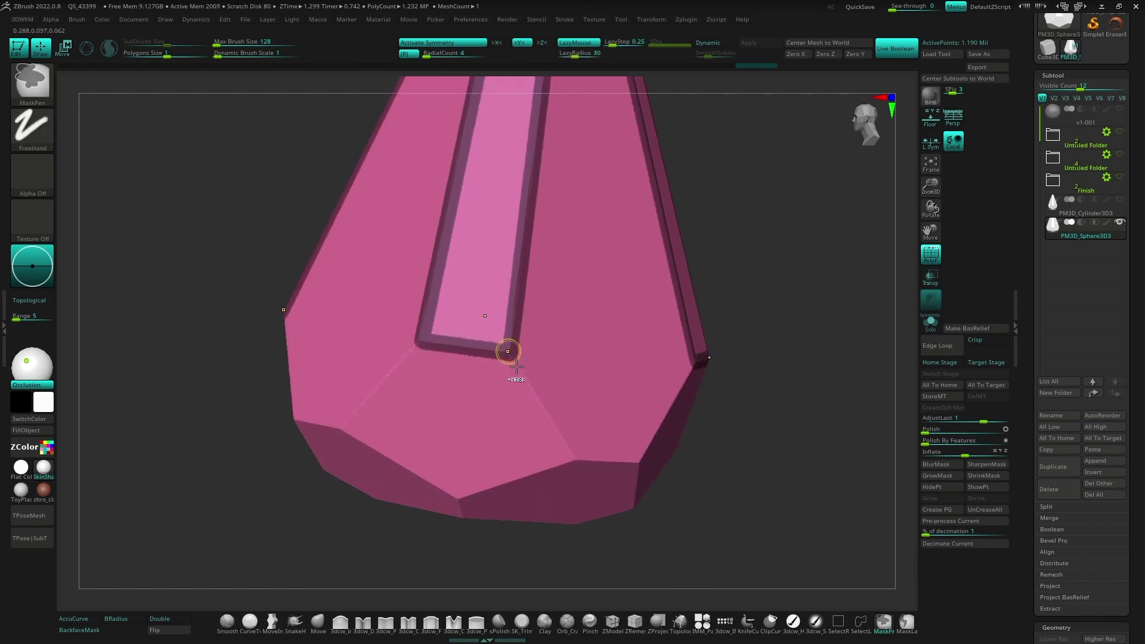
right_drag(517, 366, 345, 422)
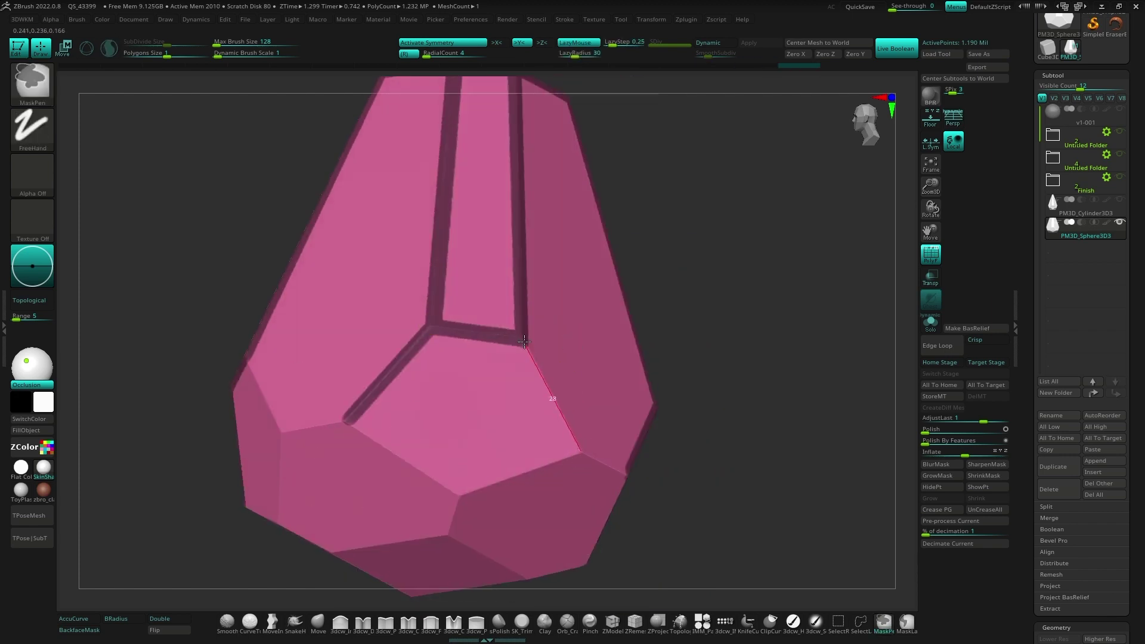
mouse_move(524, 341)
right_down()
mouse_move(585, 442)
mouse_move(514, 376)
right_up()
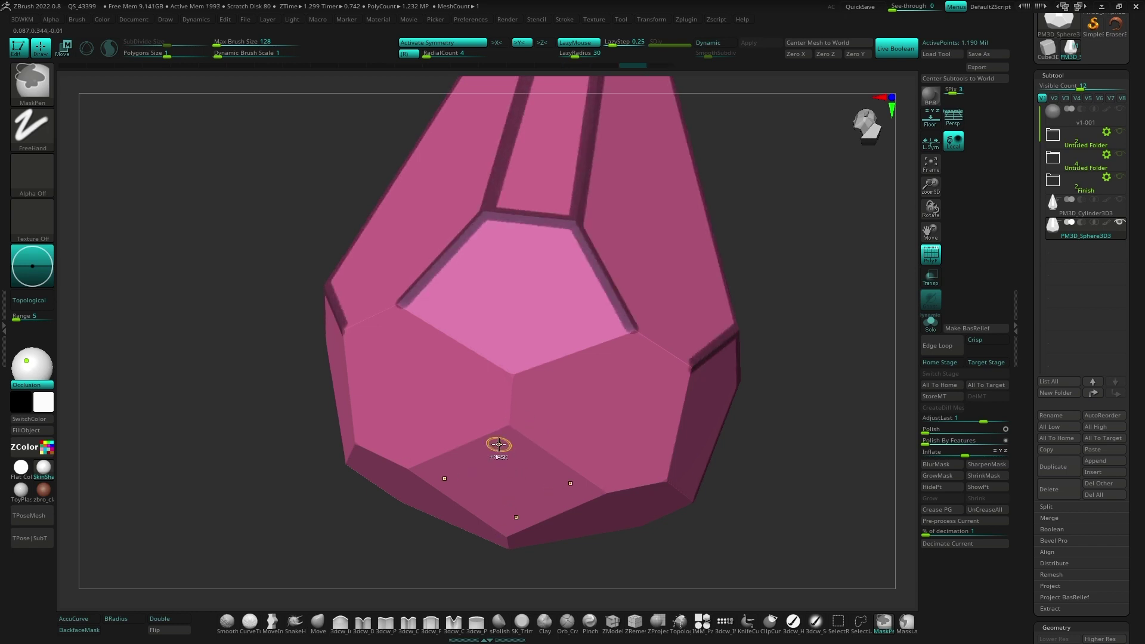
Step: Carve grooves along the lower pentagon edges and remaining bottom edges of the drop
ctrl+right_drag(499, 444, 511, 369)
drag(658, 317, 658, 317)
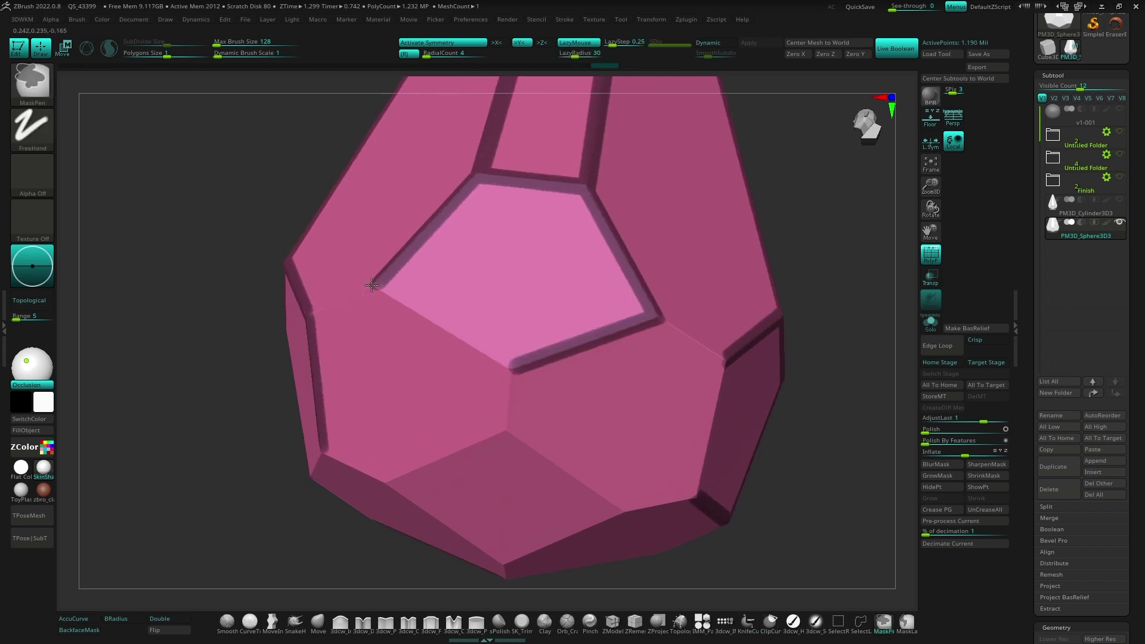
click(511, 369)
right_drag(511, 369, 510, 424)
right_drag(518, 353, 414, 409)
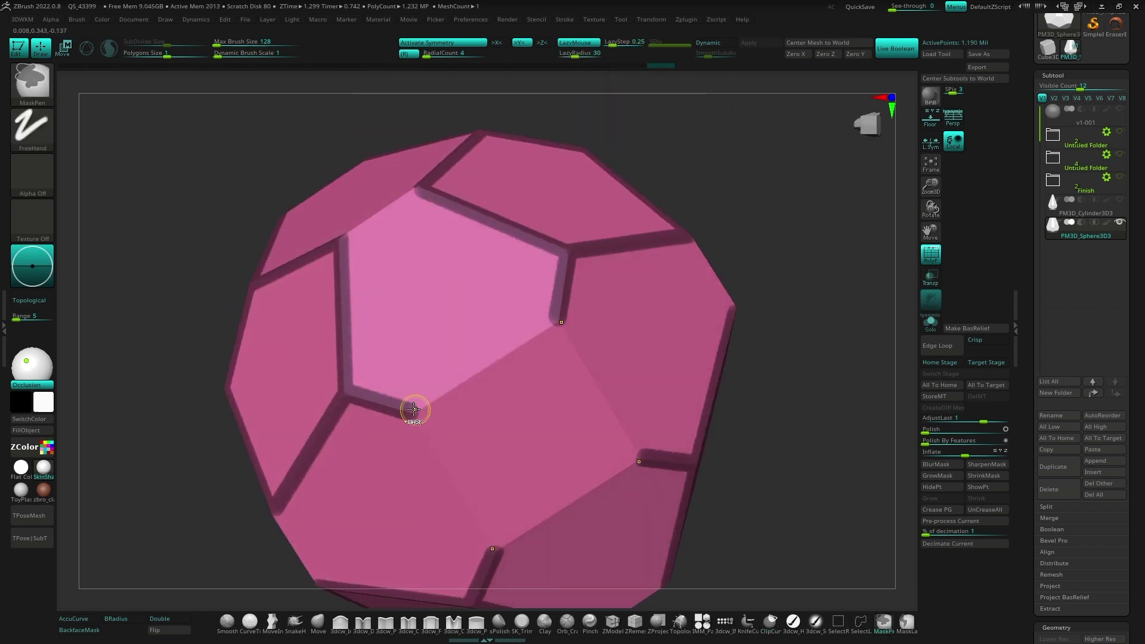
click(559, 322)
right_drag(559, 322, 442, 341)
click(509, 294)
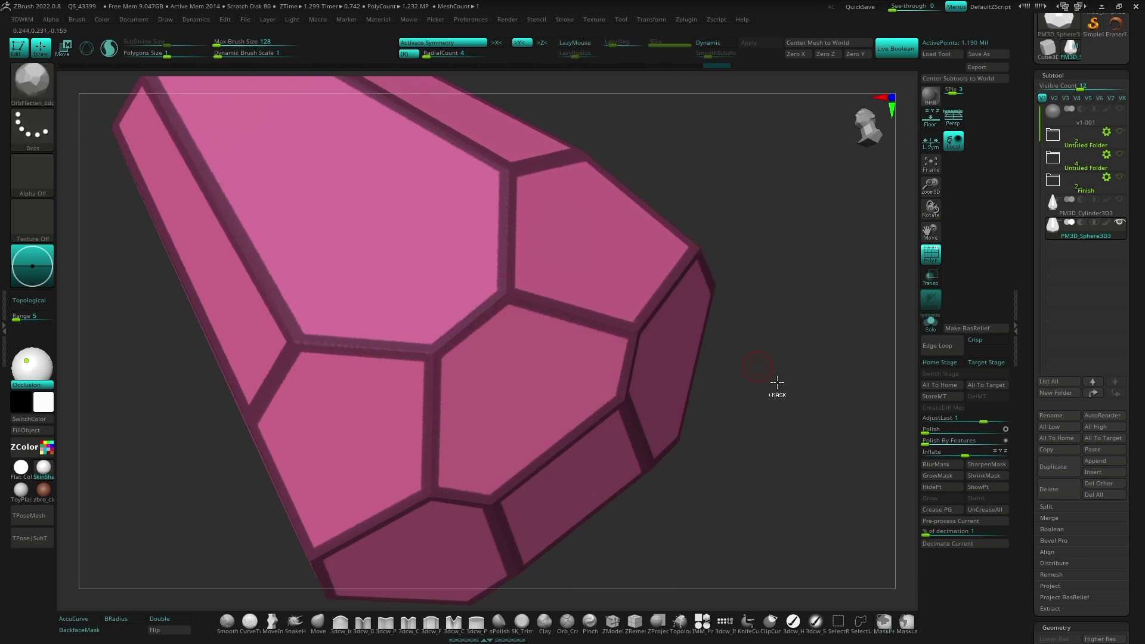
mouse_move(767, 379)
right_down()
mouse_move(696, 363)
mouse_move(655, 401)
mouse_move(685, 352)
mouse_move(639, 371)
mouse_move(659, 379)
mouse_move(555, 361)
right_up()
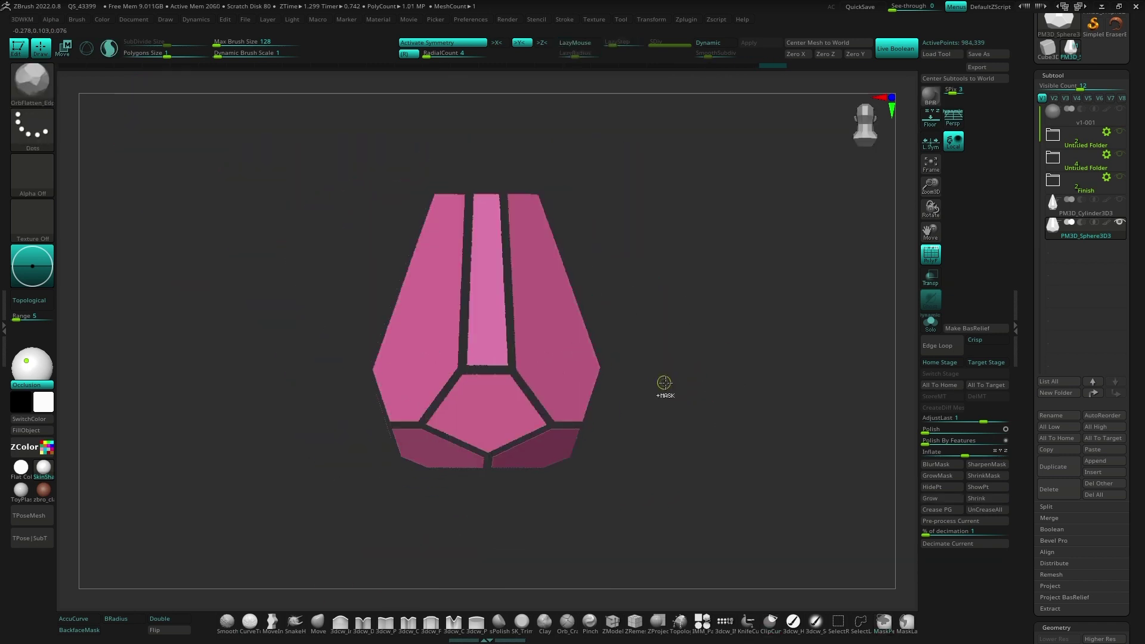
key(ctrl)
Step: Preview deflating the drop mesh, then restore its original inflation
ctrl+right_drag(660, 390, 689, 406)
drag(969, 455, 958, 456)
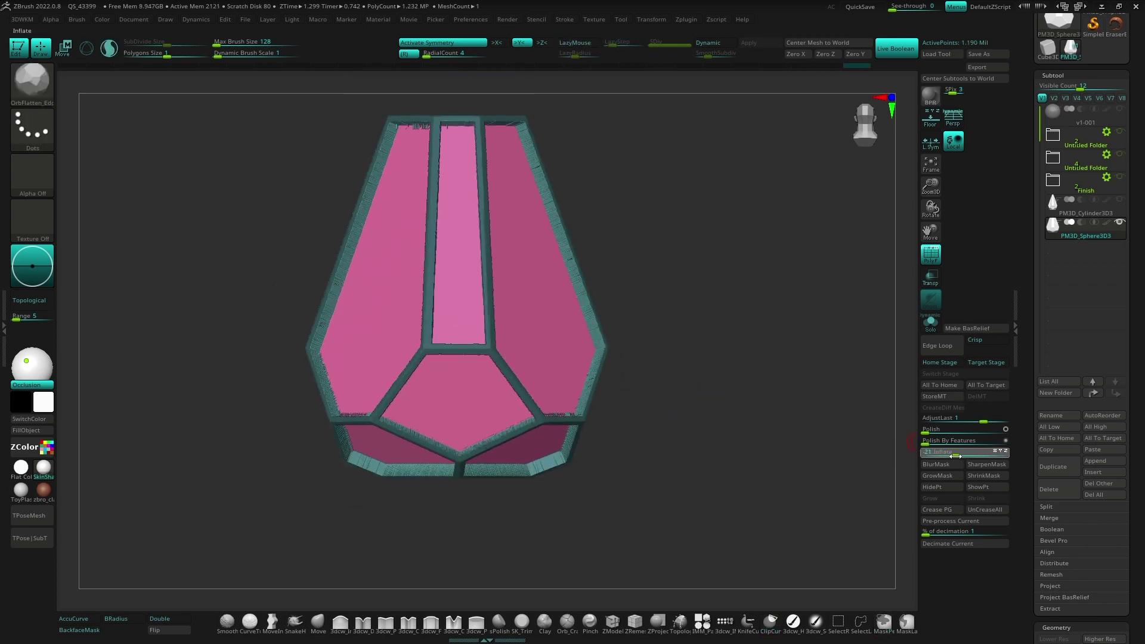
drag(603, 384, 622, 332)
ctrl+right_drag(622, 332, 585, 179)
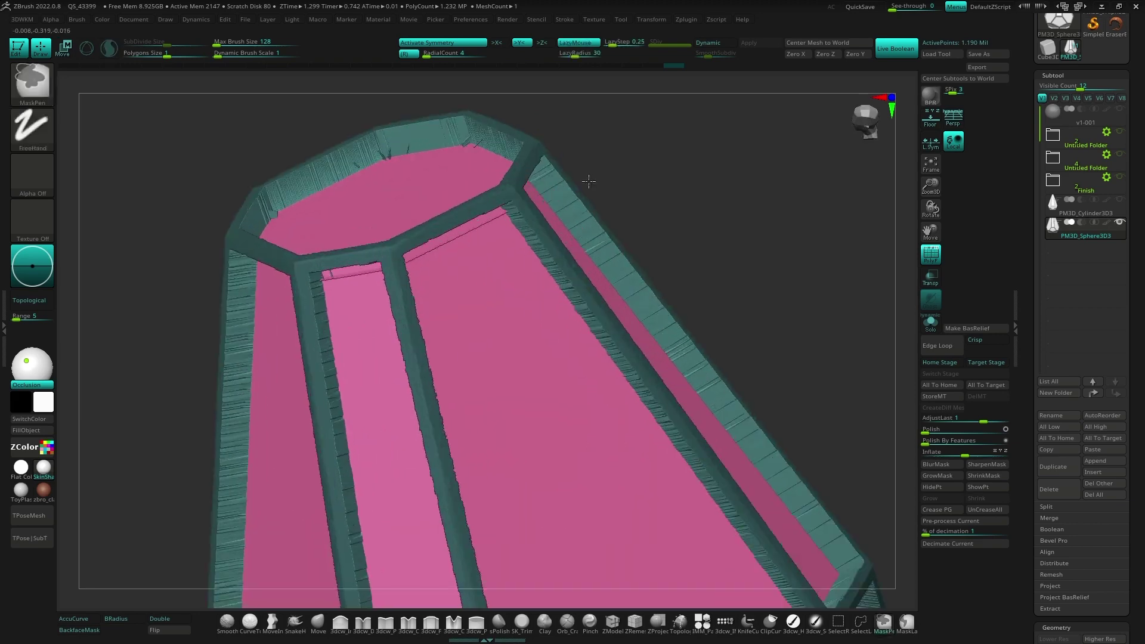
drag(585, 179, 583, 254)
mouse_move(584, 253)
ctrl+right_down()
mouse_move(746, 350)
mouse_move(652, 266)
mouse_move(664, 294)
mouse_move(666, 444)
ctrl+right_up()
Step: Toggle polygroup visibility to isolate the edge frame, then unhide all parts
ctrl+shift+click(692, 381)
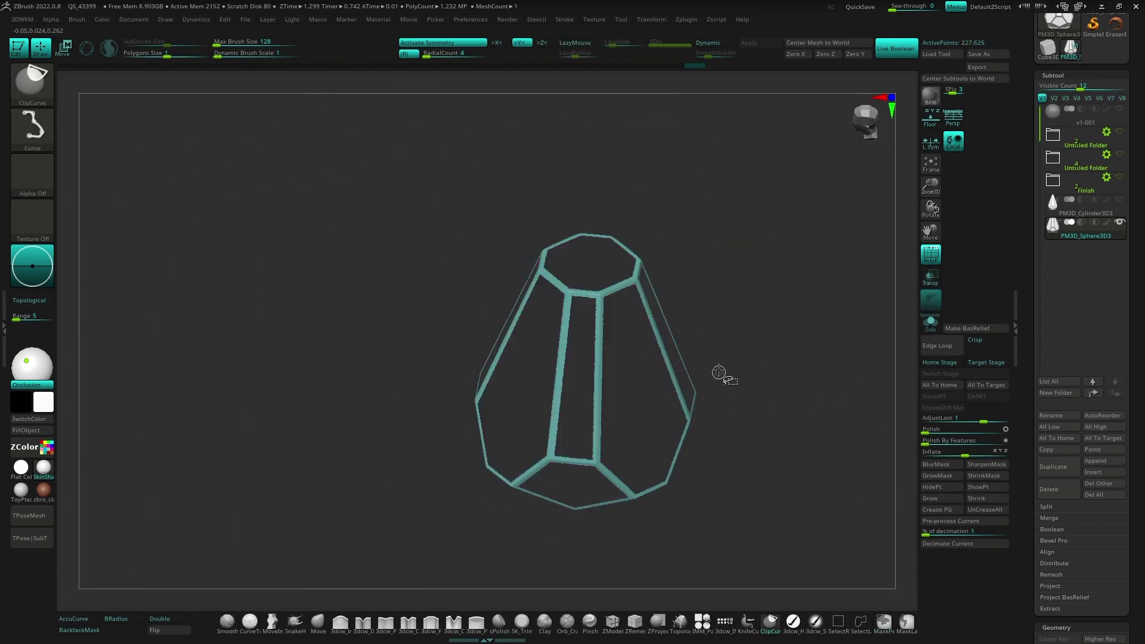
ctrl+shift+drag(740, 382, 754, 340)
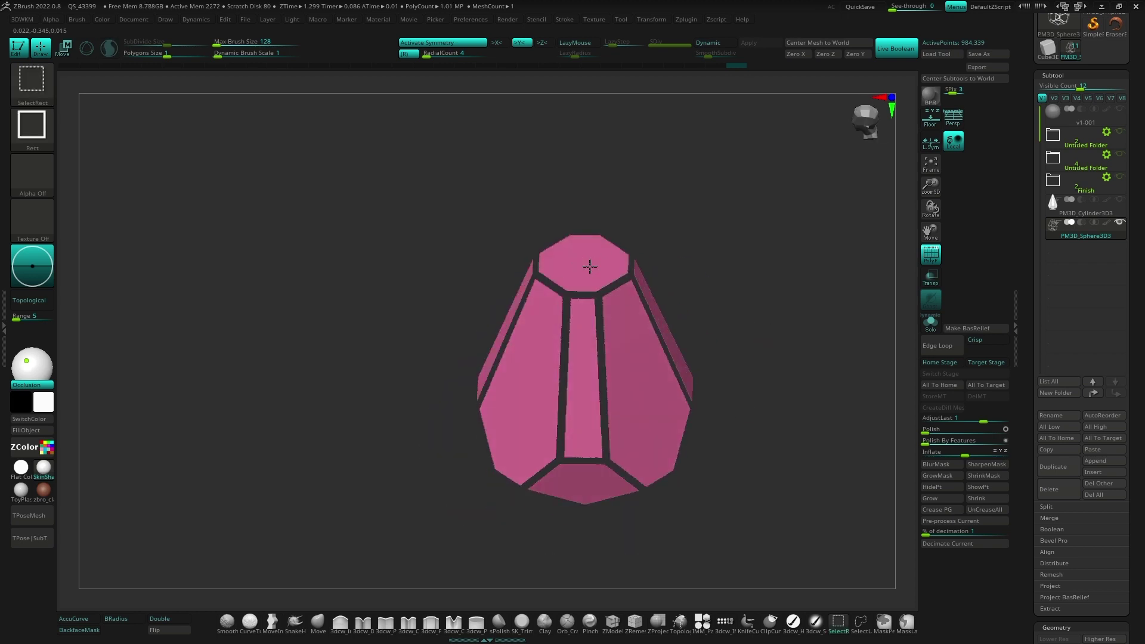
ctrl+shift+click(742, 335)
ctrl+shift+click(733, 390)
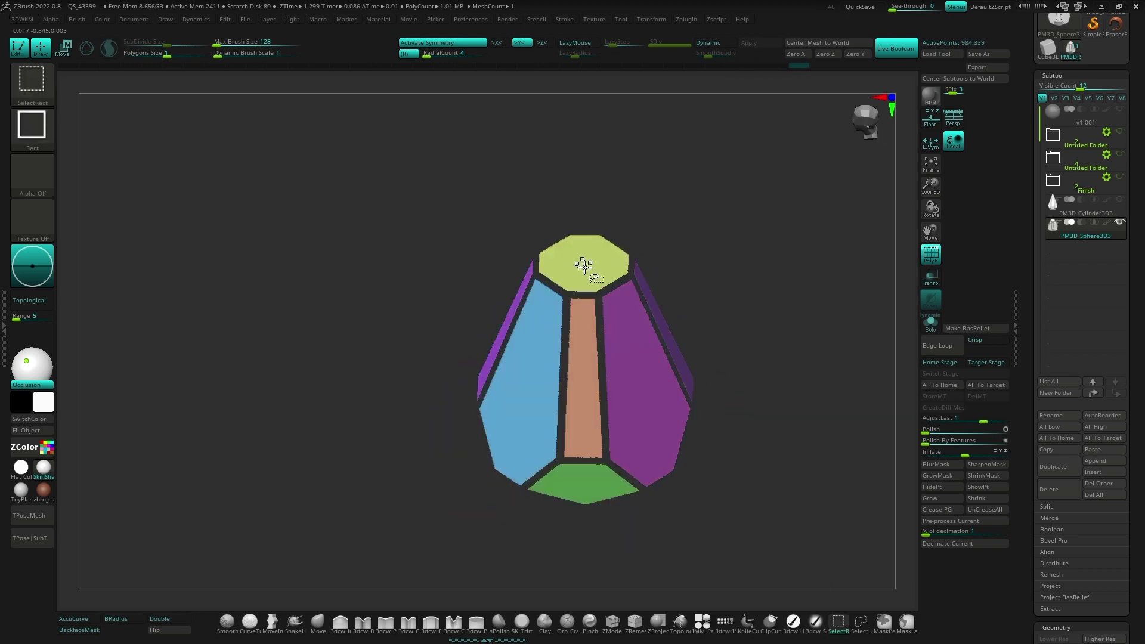
drag(729, 453, 724, 366)
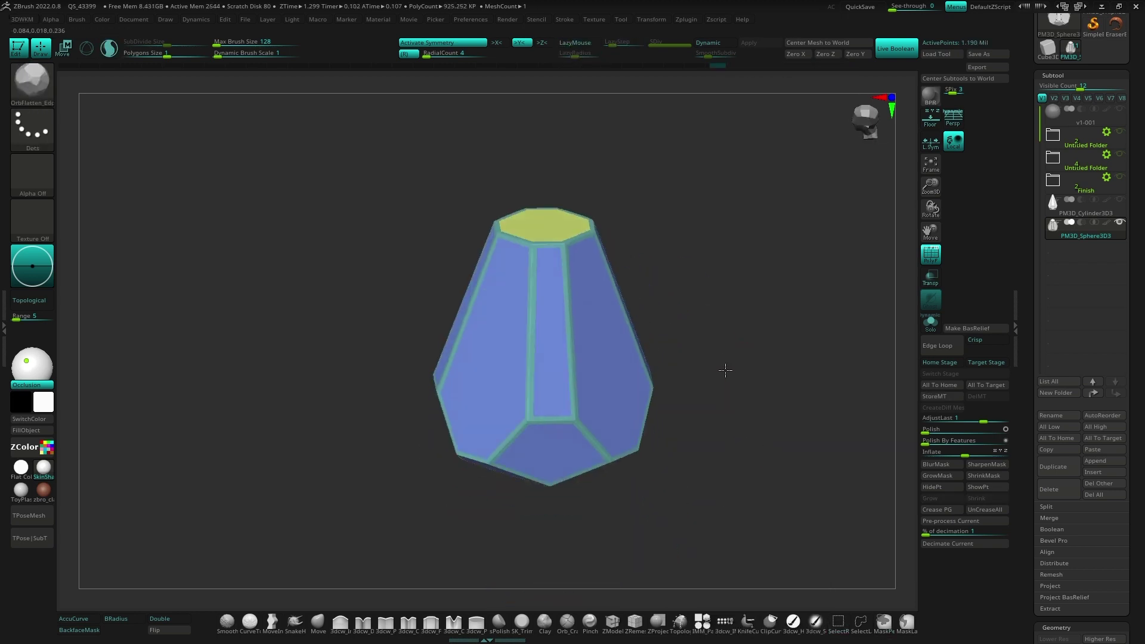
drag(603, 345, 734, 353)
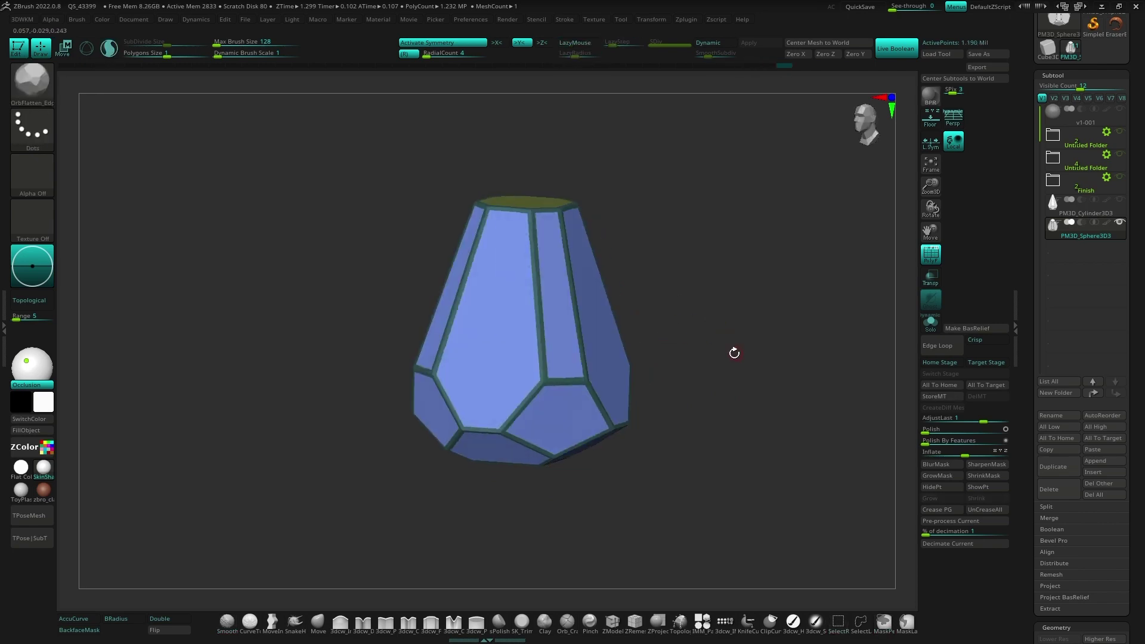
Step: Mask the panels and inflate the frame strips to 12
drag(964, 455, 956, 457)
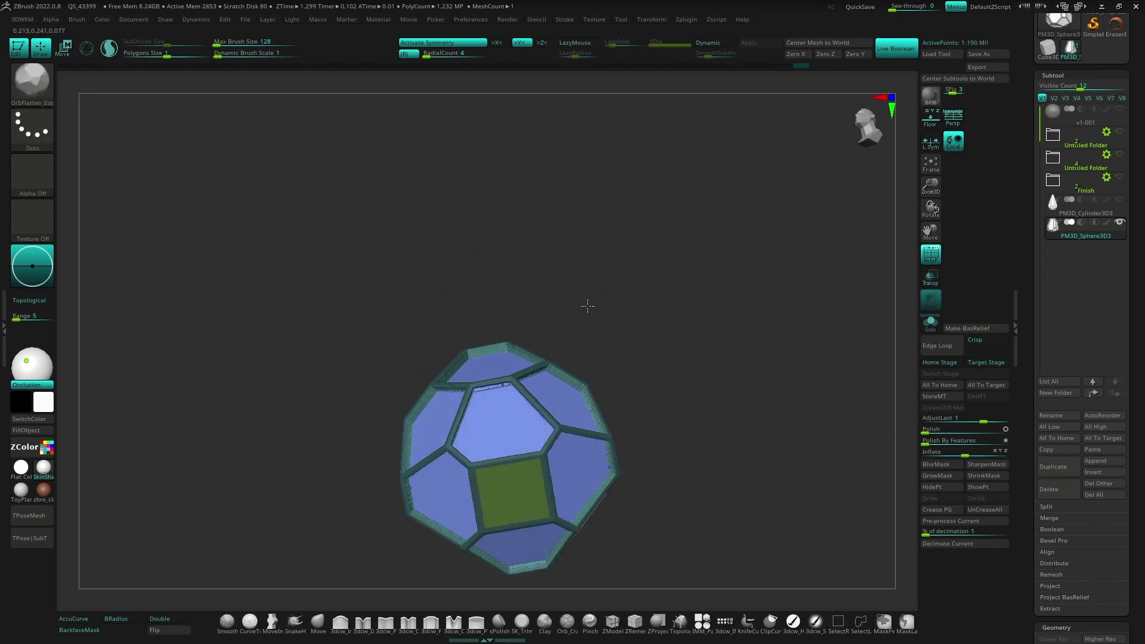
mouse_move(588, 302)
mouse_down()
mouse_move(647, 458)
mouse_move(613, 435)
mouse_up()
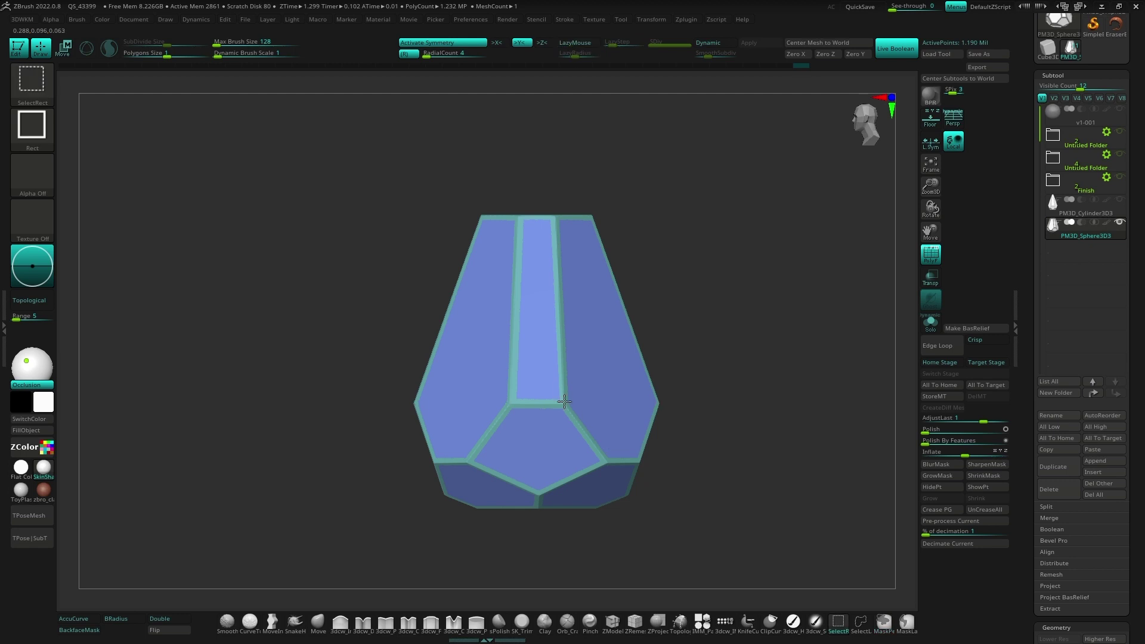
ctrl+click(741, 384)
drag(963, 455, 972, 455)
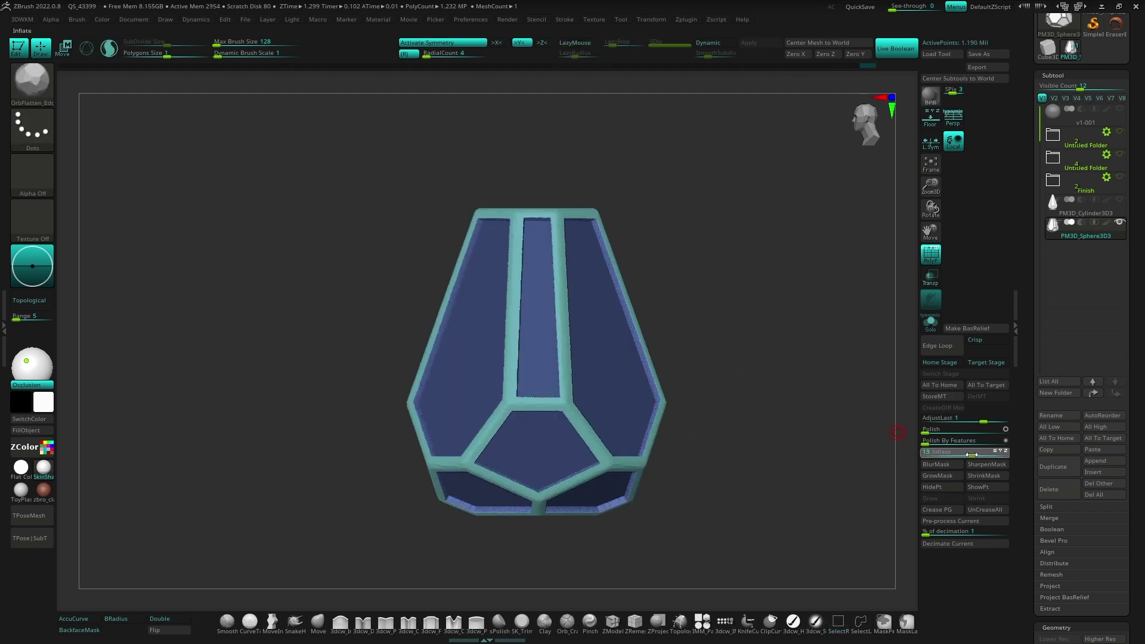
mouse_move(677, 324)
mouse_down()
mouse_move(696, 281)
mouse_move(642, 471)
mouse_move(652, 438)
mouse_move(634, 243)
mouse_move(631, 366)
mouse_up()
Step: Frame the drop upright and nudge the red inner part down slightly
key(w)
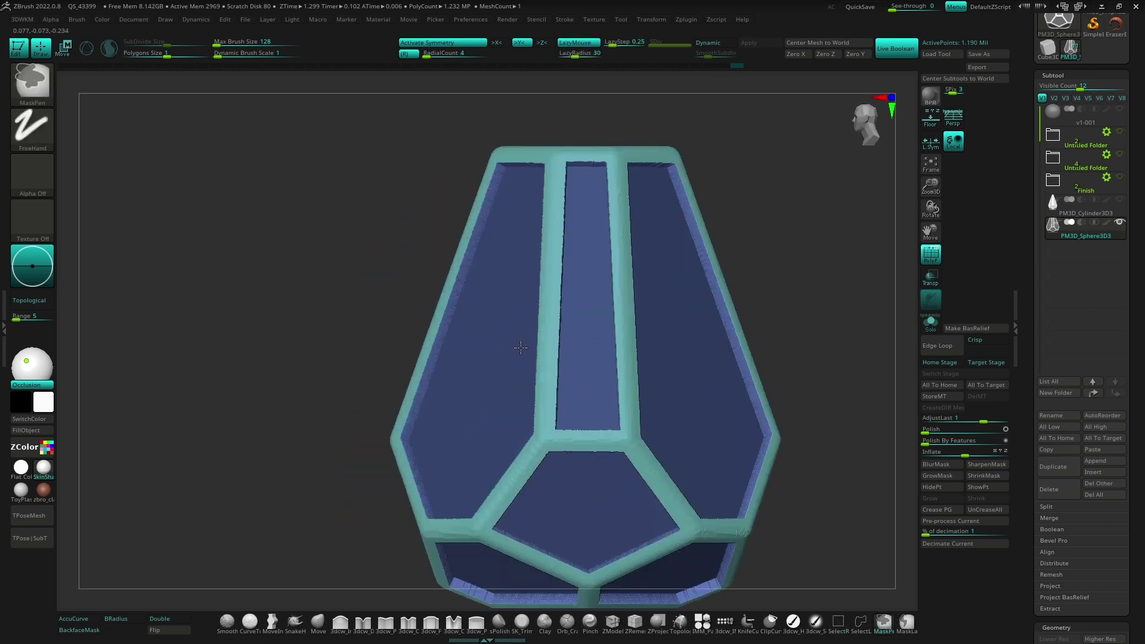
scroll(537, 357, up, 5)
key(f)
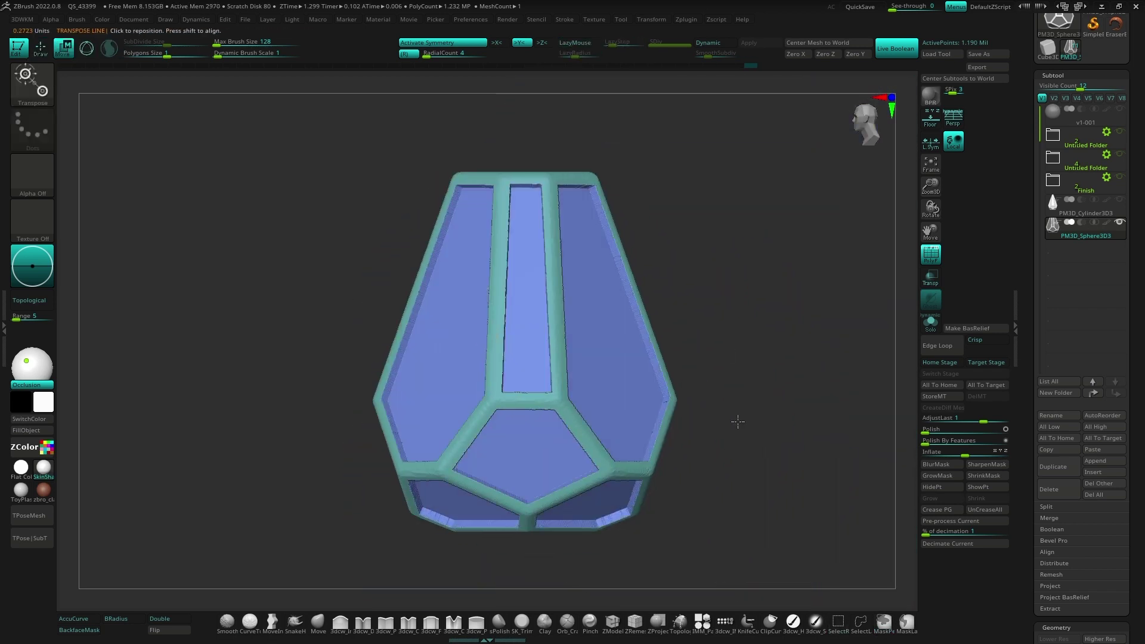
mouse_move(736, 422)
mouse_down()
mouse_move(781, 417)
mouse_move(773, 440)
mouse_up()
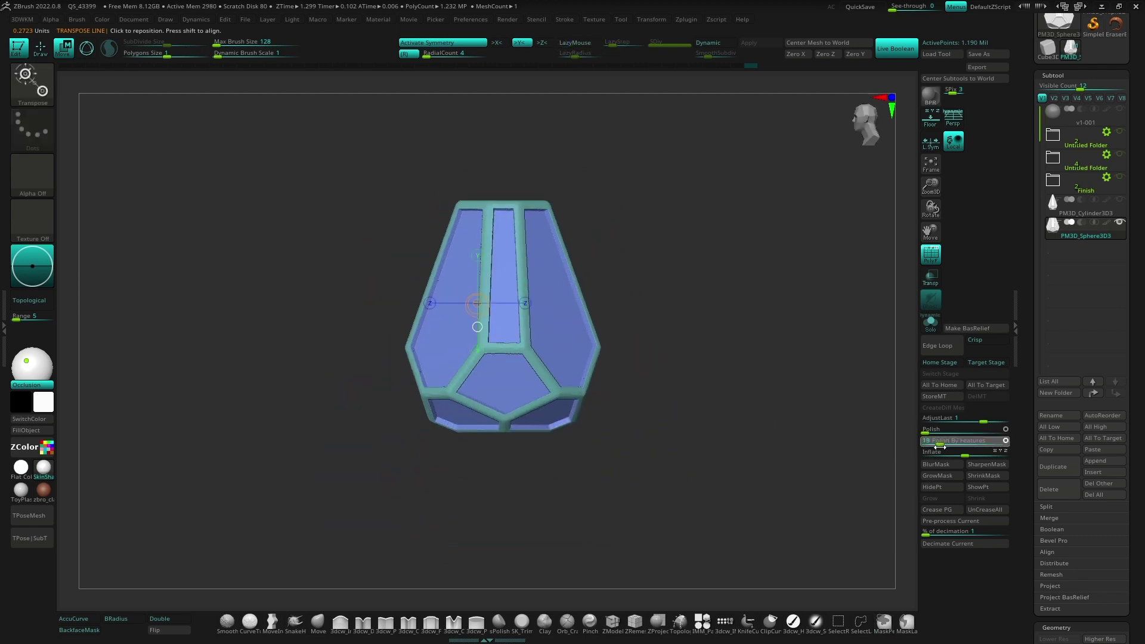
drag(695, 358, 620, 401)
scroll(710, 396, up, 5)
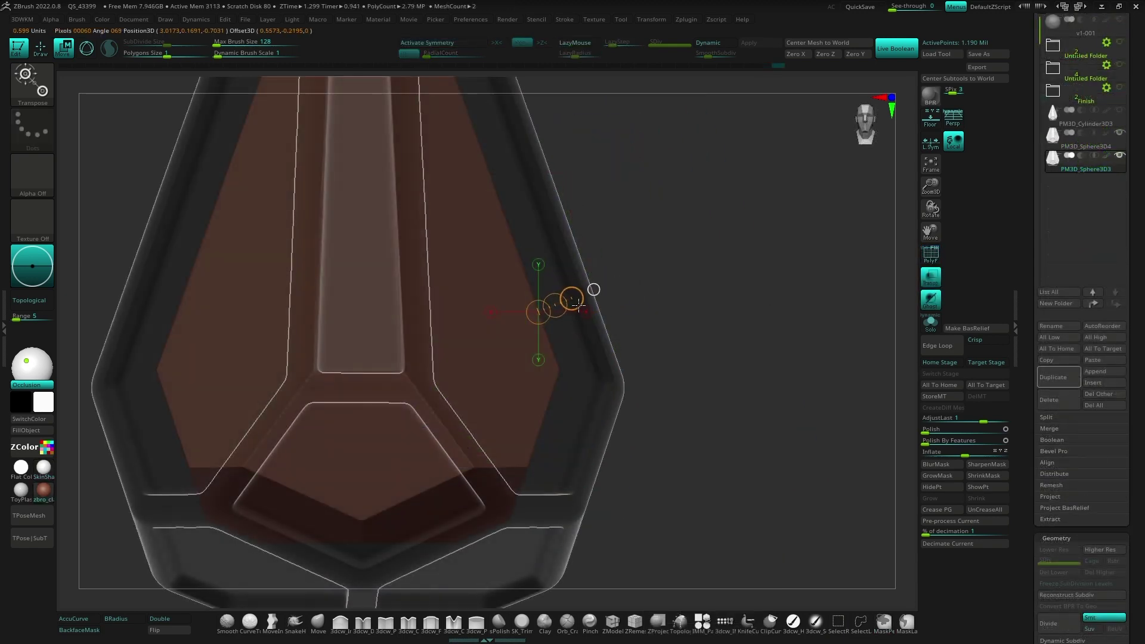
key(y)
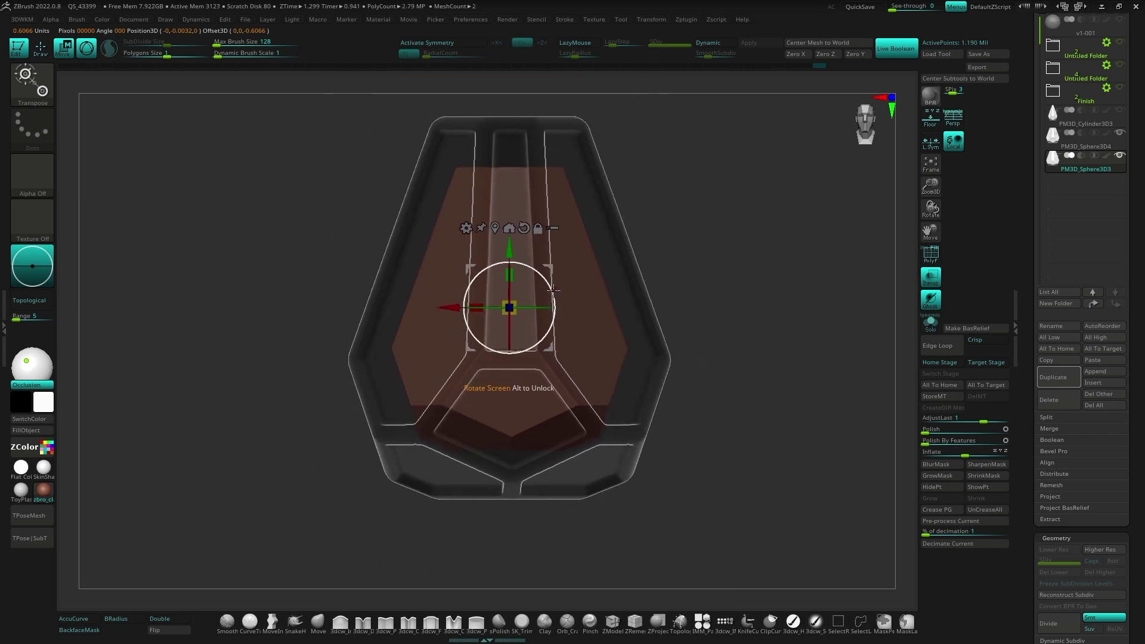
drag(510, 248, 510, 256)
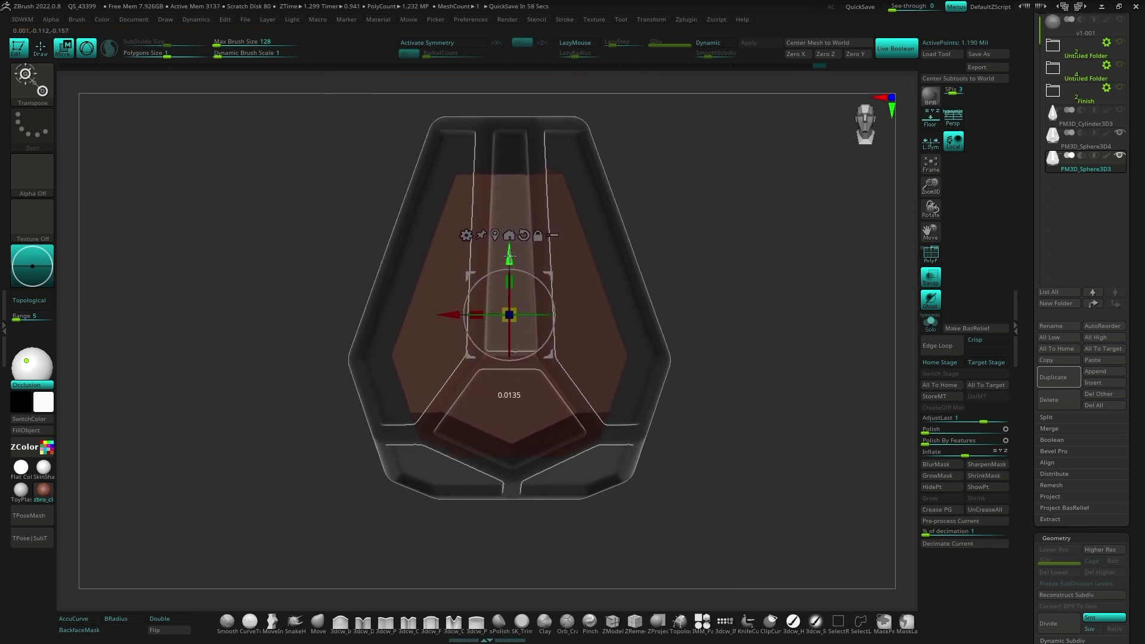
ctrl+right_drag(533, 254, 677, 391)
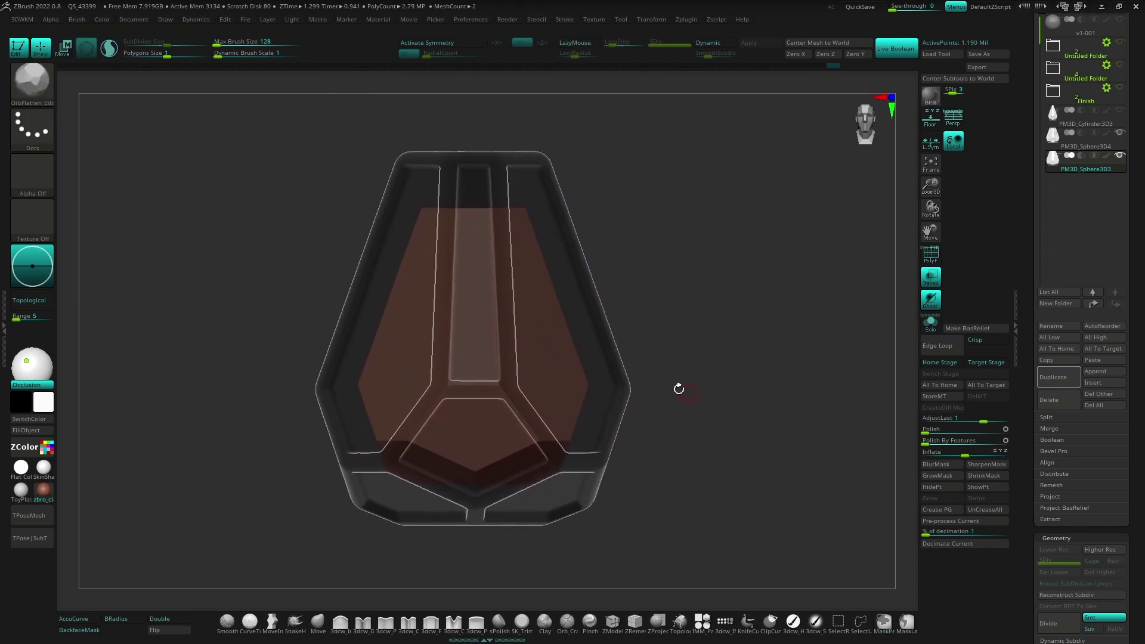
Step: Use a soft deformer to move the red core part upward and scale it smaller
click(433, 260)
key(Escape)
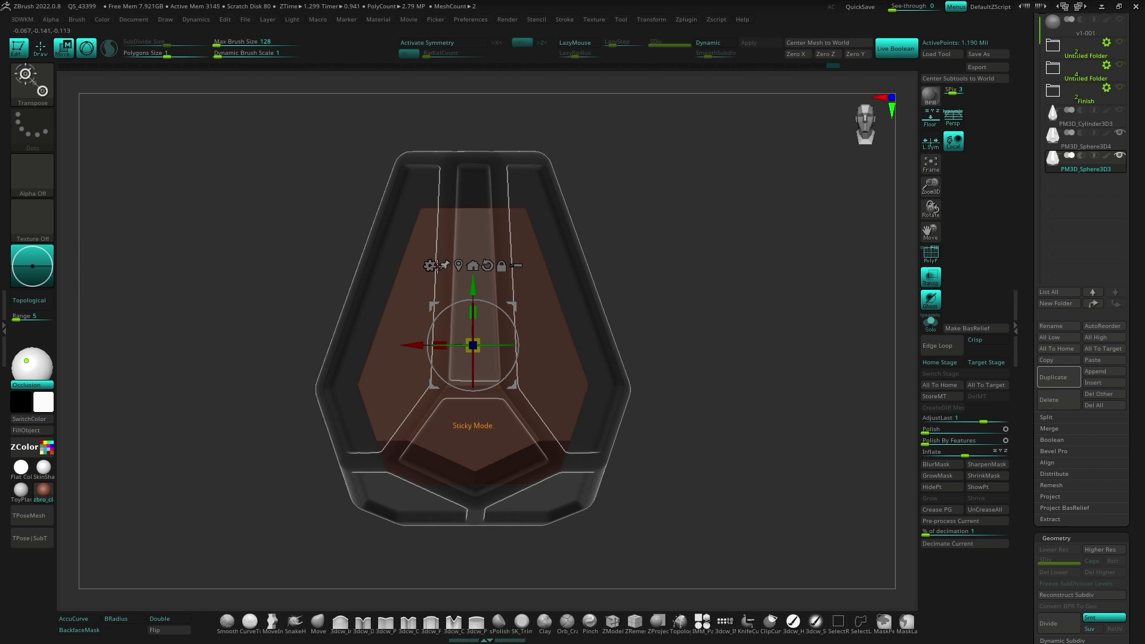
click(429, 265)
click(636, 309)
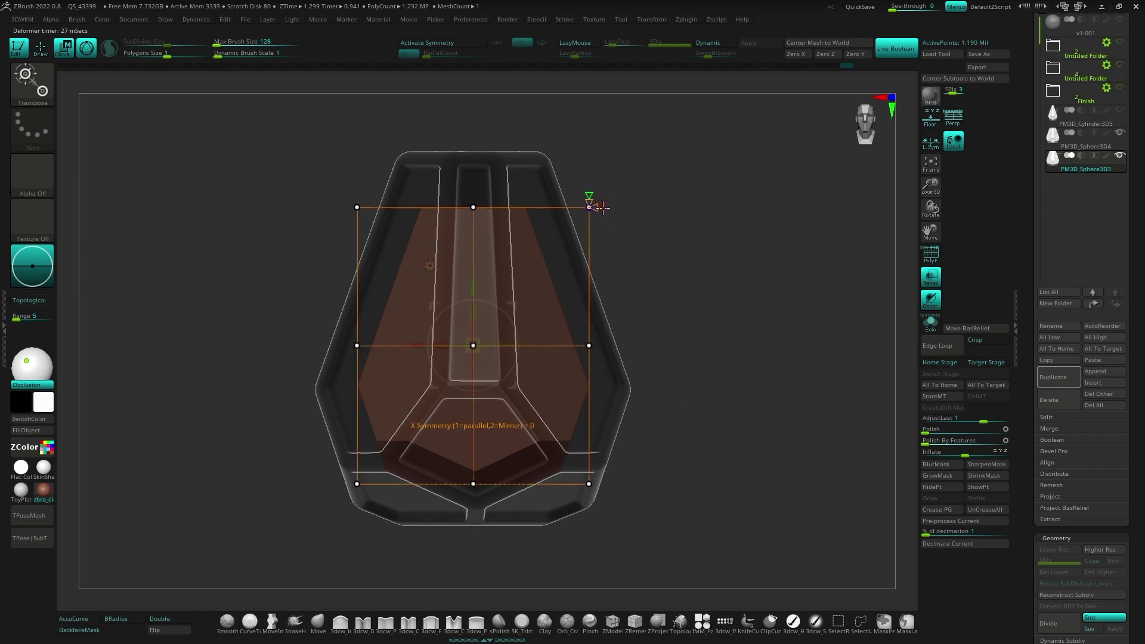
ctrl+right_drag(718, 382, 718, 337)
ctrl+shift+drag(233, 177, 582, 274)
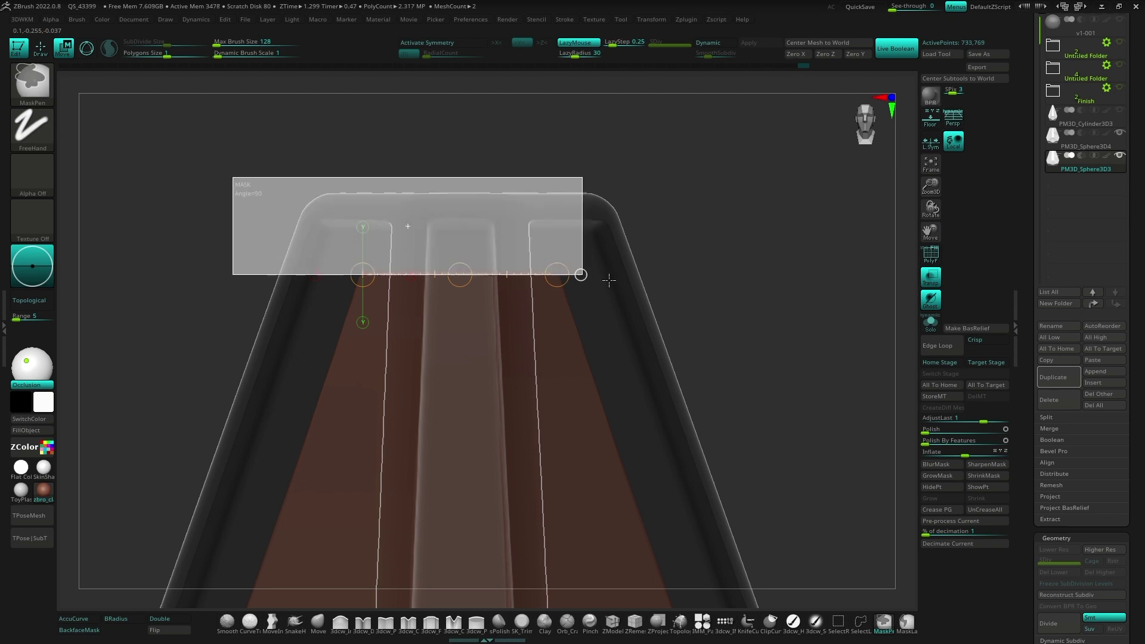
drag(462, 335, 474, 152)
key(y)
mouse_move(463, 335)
mouse_down()
mouse_move(467, 348)
mouse_move(626, 400)
mouse_move(733, 358)
mouse_move(688, 446)
mouse_up()
mouse_move(416, 449)
alt+mouse_down()
mouse_move(613, 332)
mouse_move(614, 358)
alt+mouse_up()
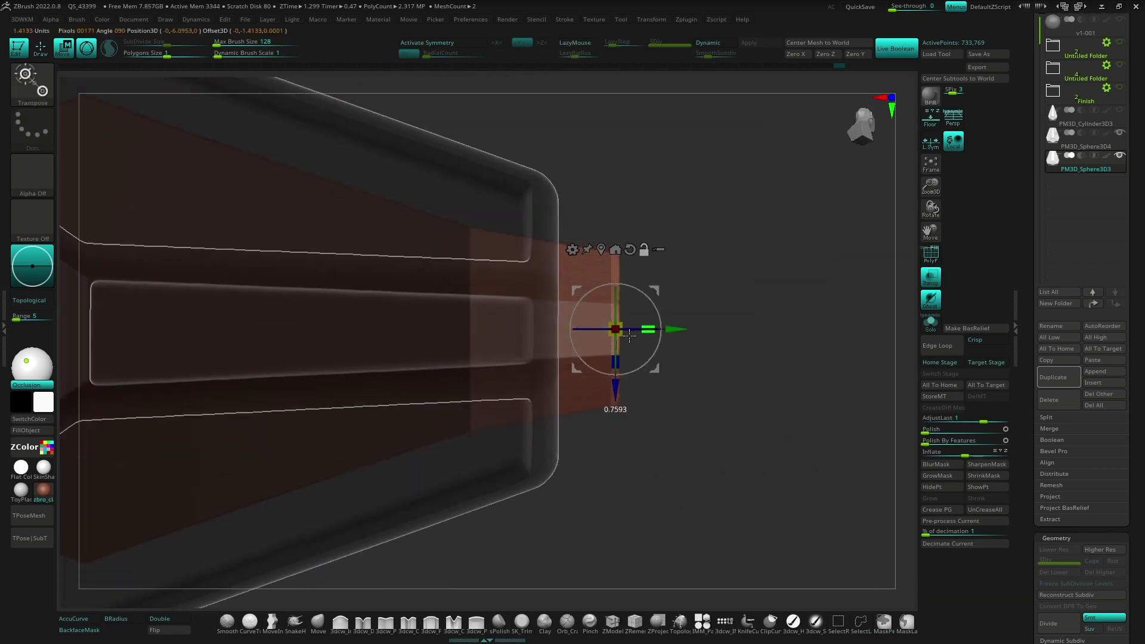
mouse_move(688, 447)
mouse_down()
mouse_move(741, 396)
mouse_move(537, 384)
mouse_up()
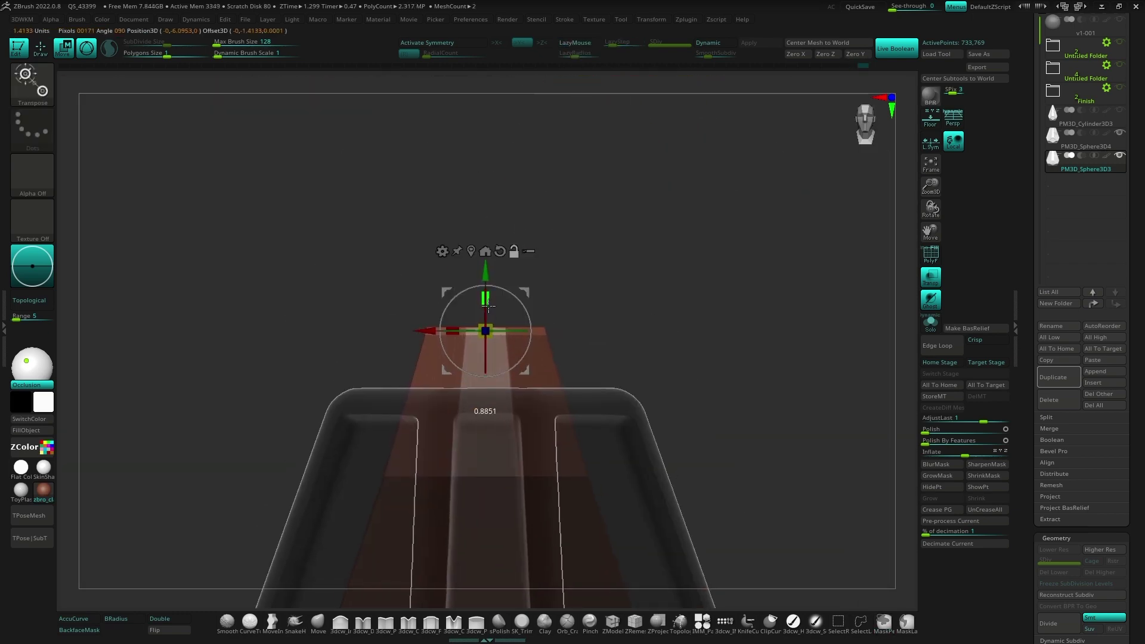
mouse_move(656, 381)
mouse_down()
mouse_move(698, 361)
mouse_move(672, 376)
mouse_up()
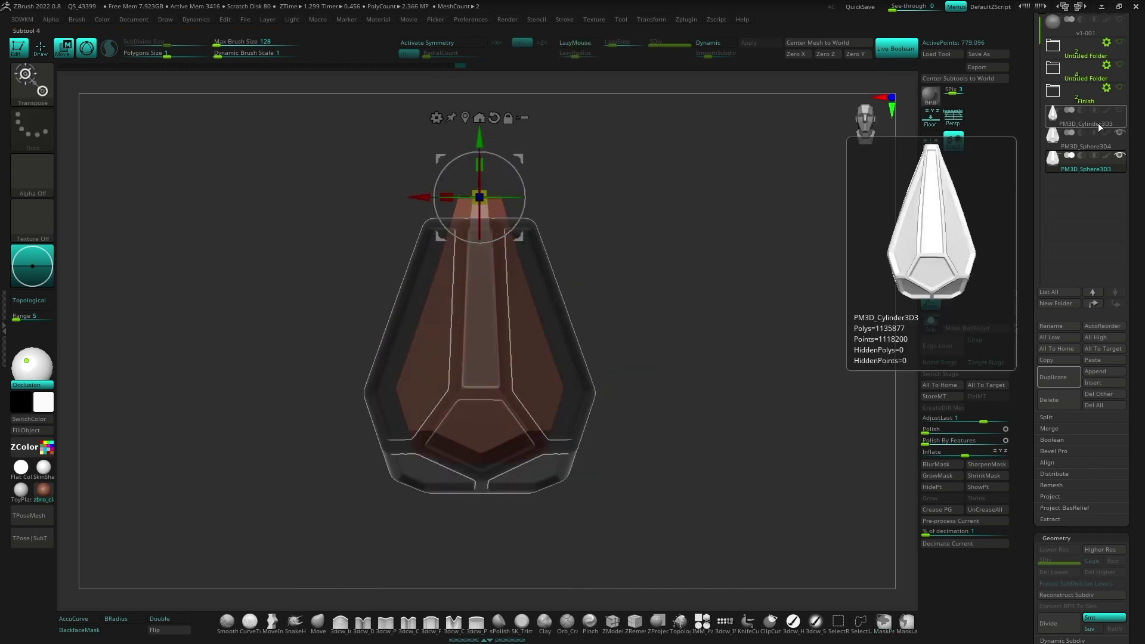
Step: Save the project, then delete the marked face of PM3D_Sphere3D4 to open a hole
key(ctrl+s)
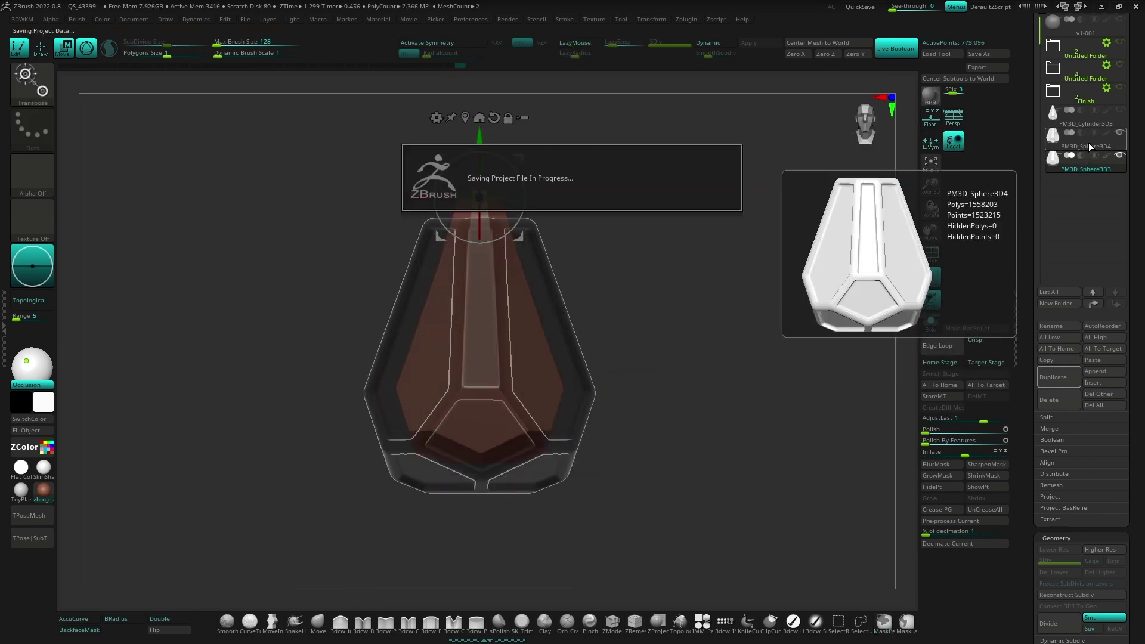
click(1083, 145)
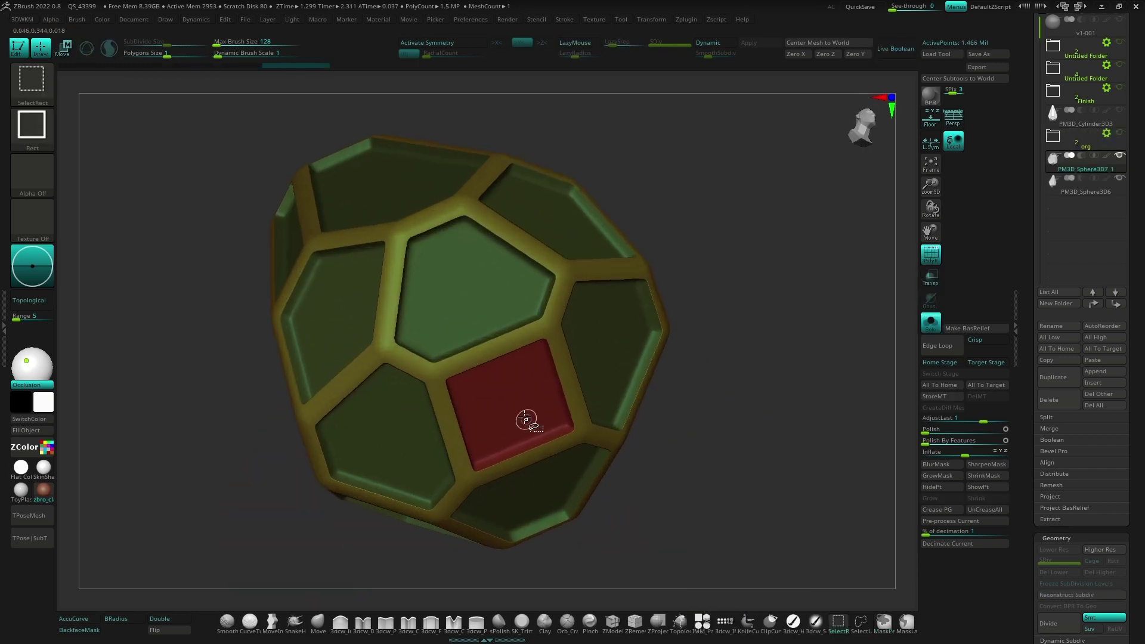
ctrl+shift+click(526, 420)
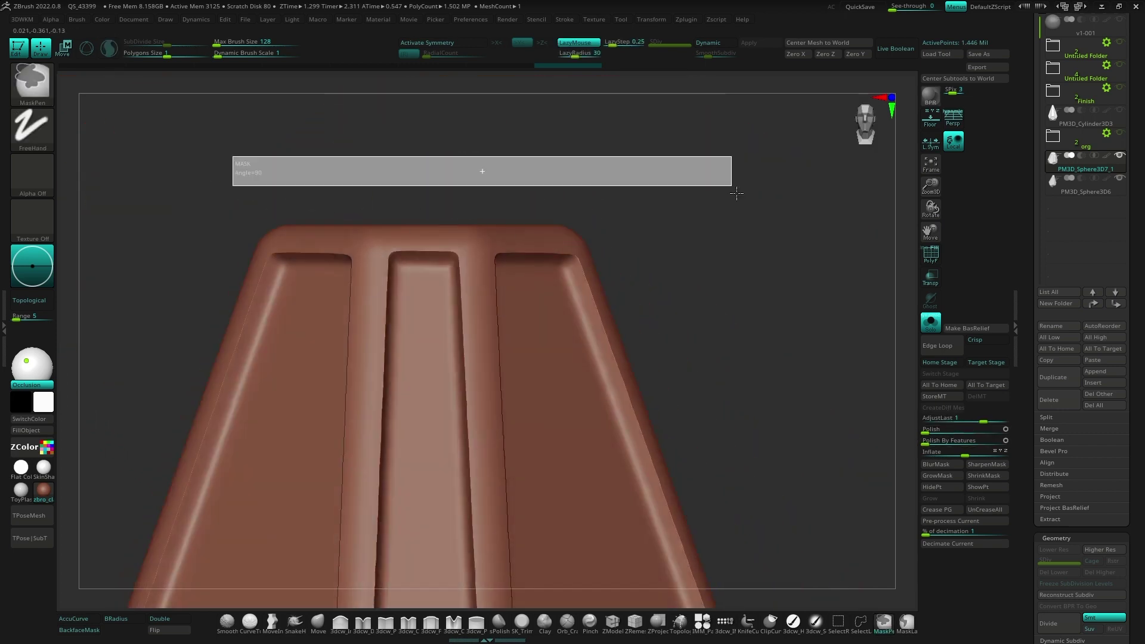
Step: Set the transform pivot at the mesh's top edge and discard the typed part name
click(454, 248)
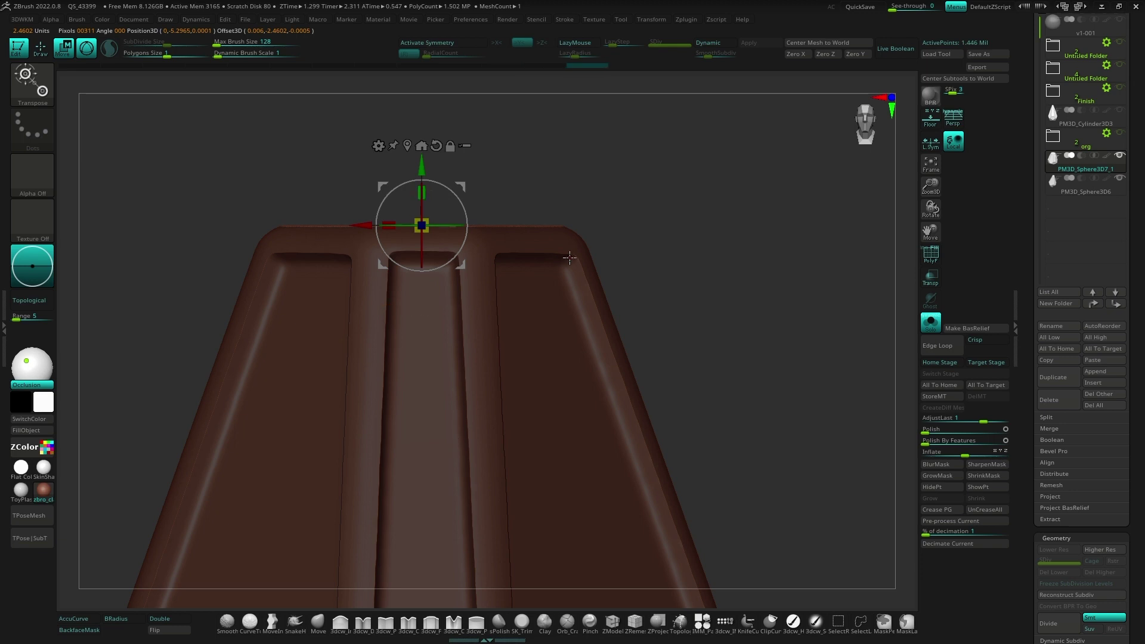
mouse_move(569, 258)
right_down()
mouse_move(626, 334)
mouse_move(626, 263)
right_up()
ctrl+right_drag(626, 304, 719, 414)
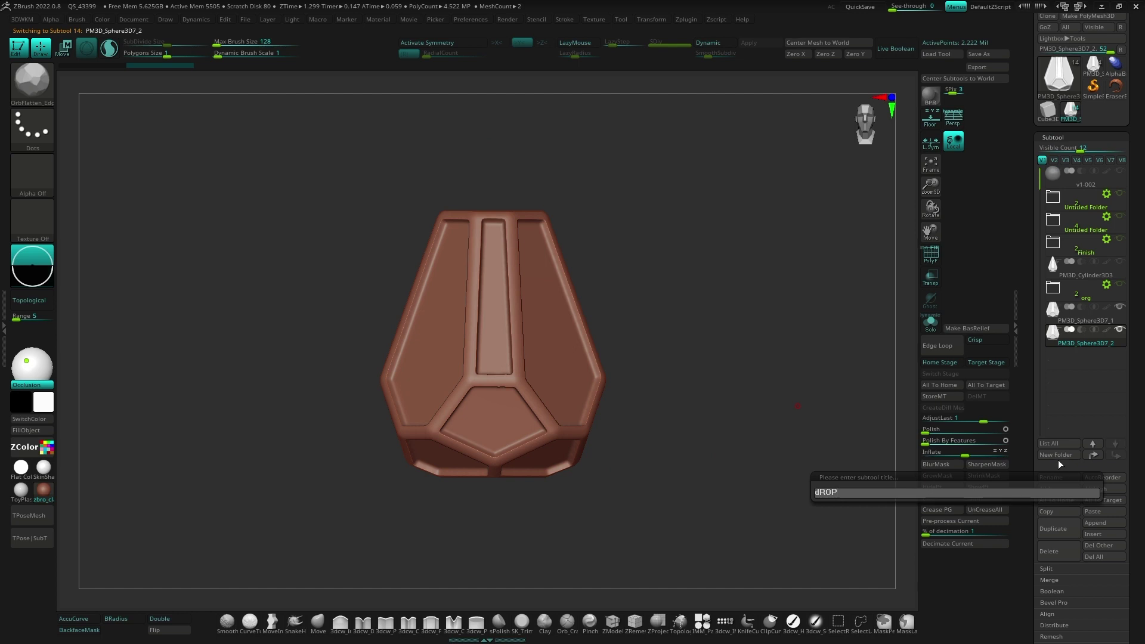
key(Escape)
click(1056, 471)
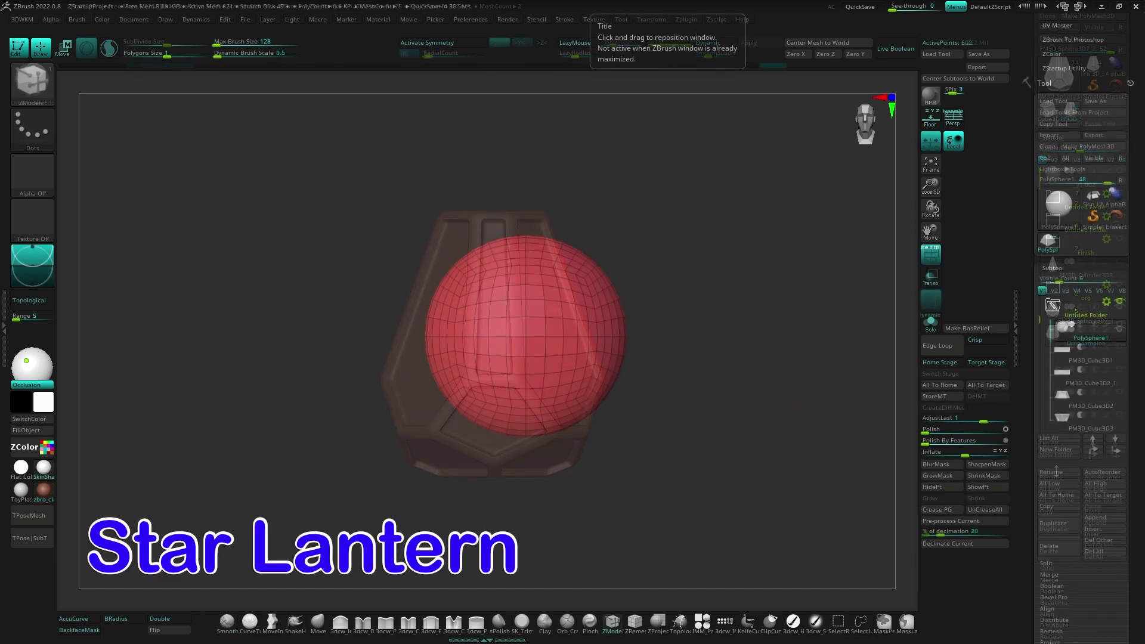
Step: Show the PM3D_Cube3D1, Cube3D2_1, Cube3D2 and Cube3D3 parts, recolouring Cube3D2's polygroups
drag(715, 461, 711, 429)
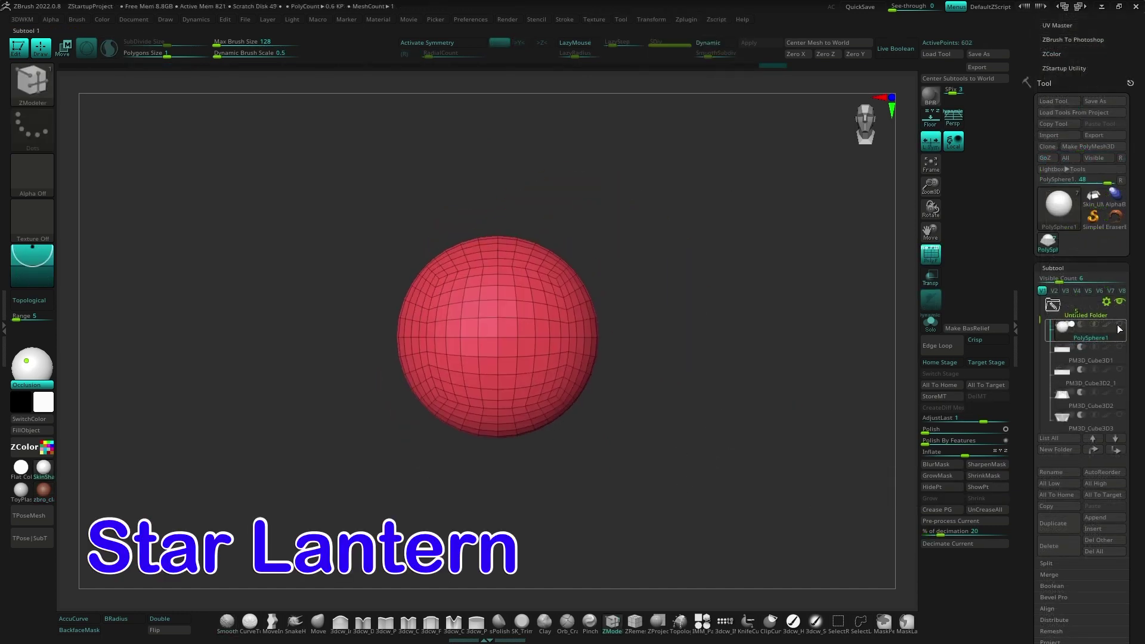
click(1120, 347)
click(1120, 370)
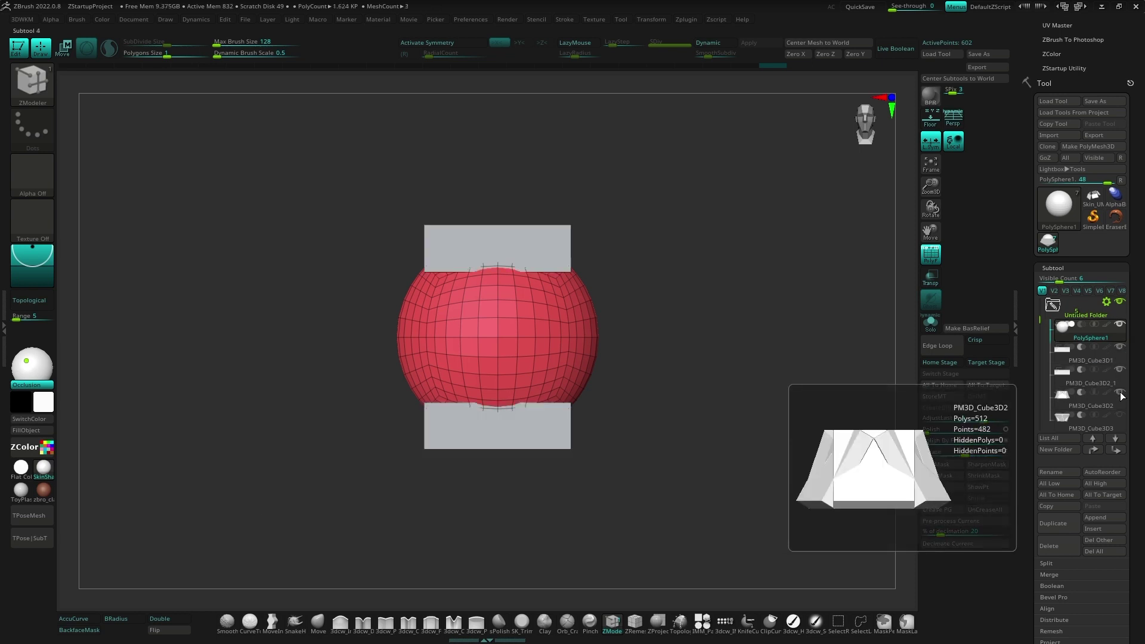
click(1120, 392)
click(1052, 411)
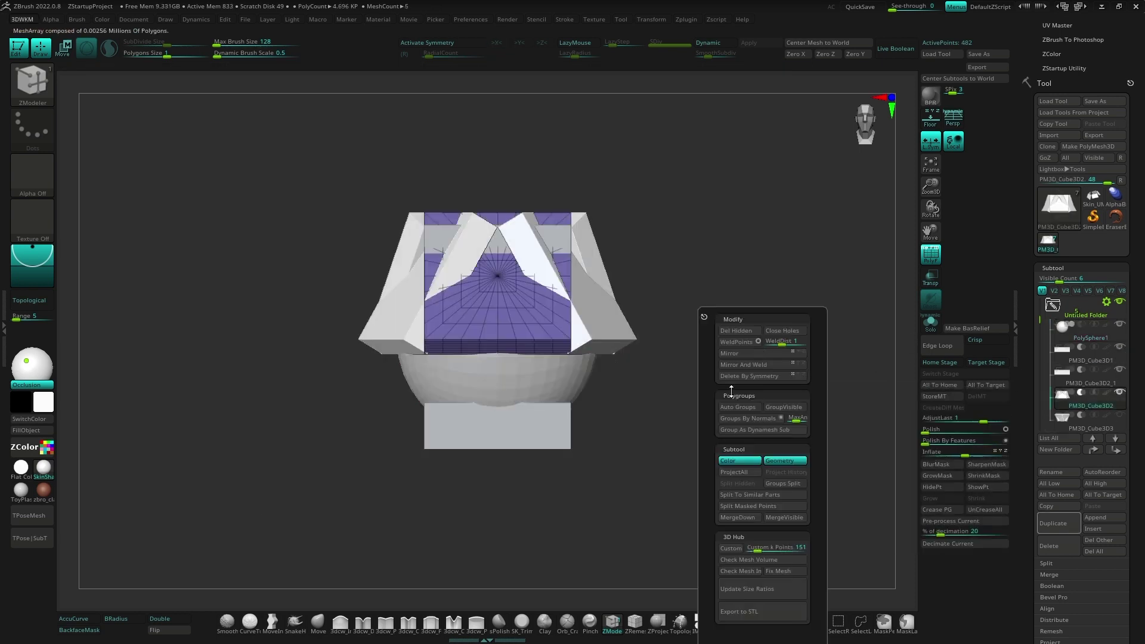
click(742, 410)
mouse_move(710, 339)
mouse_down()
mouse_move(742, 401)
mouse_move(722, 334)
mouse_up()
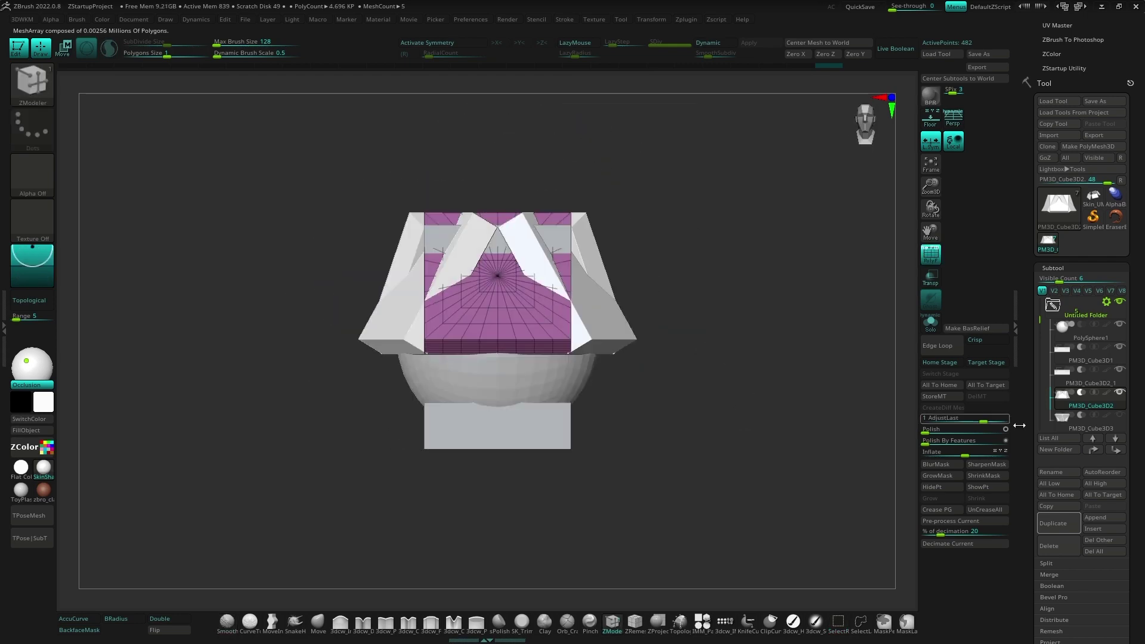
click(1121, 417)
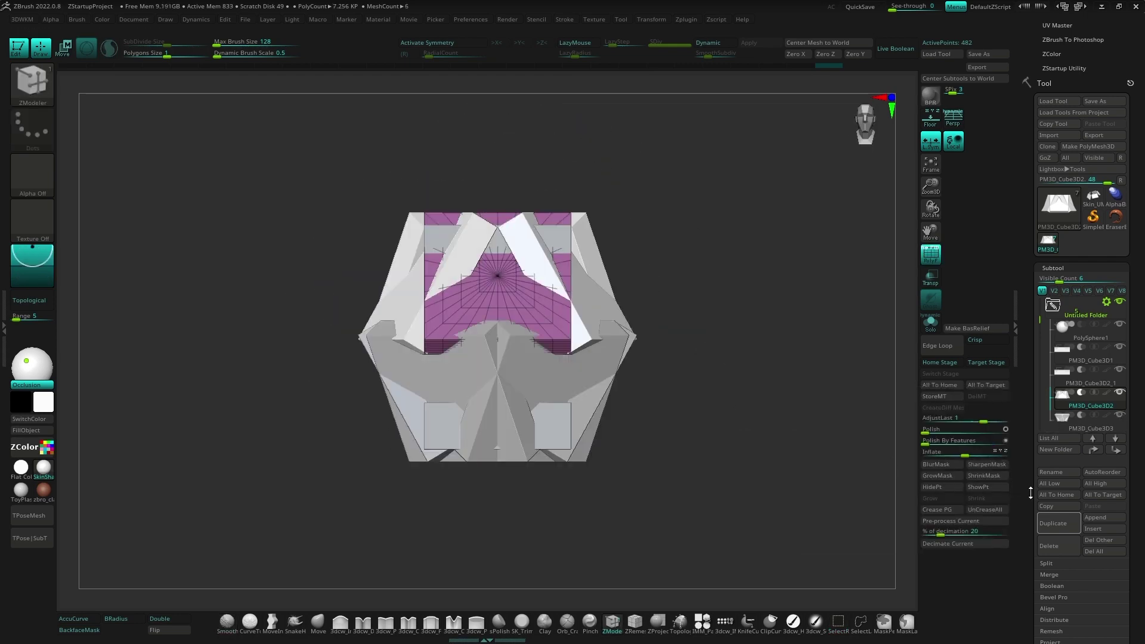
Step: Toggle the array copies off and back on, then preview the Live Boolean result
drag(1031, 493, 1027, 320)
click(1060, 241)
drag(686, 292, 766, 304)
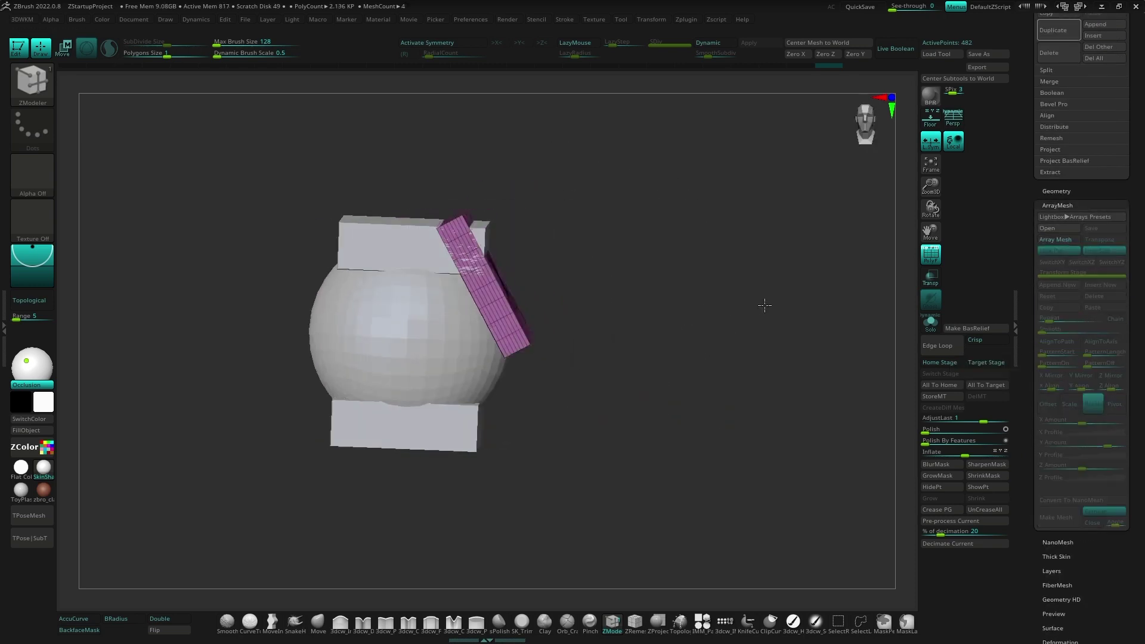
drag(1041, 119, 1054, 291)
click(1055, 541)
drag(859, 298, 776, 256)
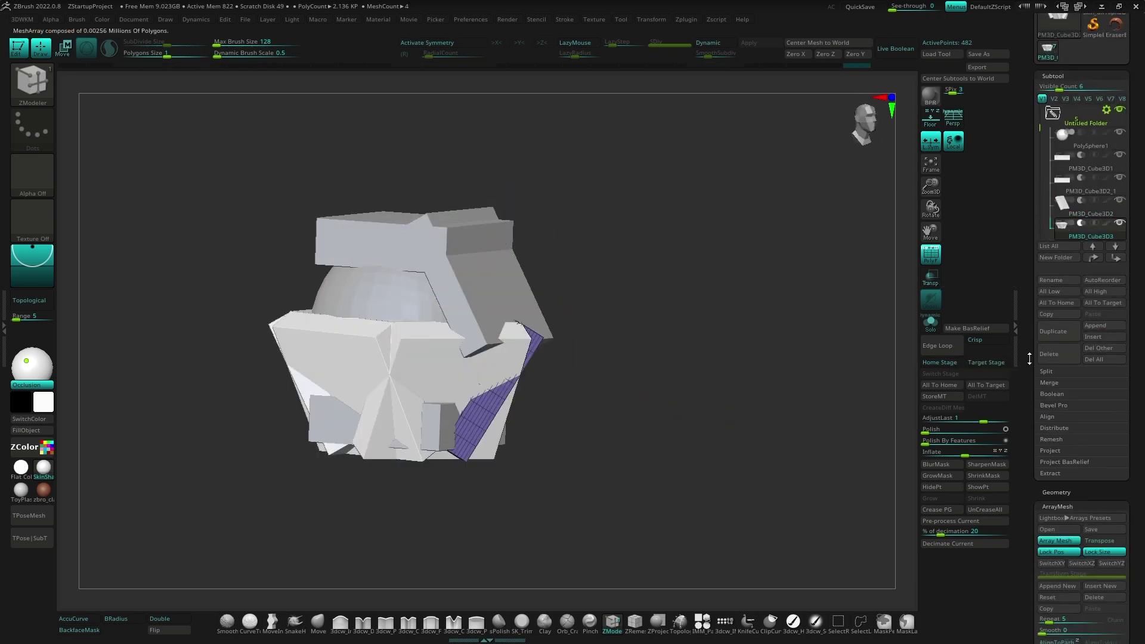
drag(1027, 417, 1026, 123)
mouse_move(775, 256)
shift+mouse_down()
mouse_move(756, 371)
mouse_move(773, 395)
shift+mouse_up()
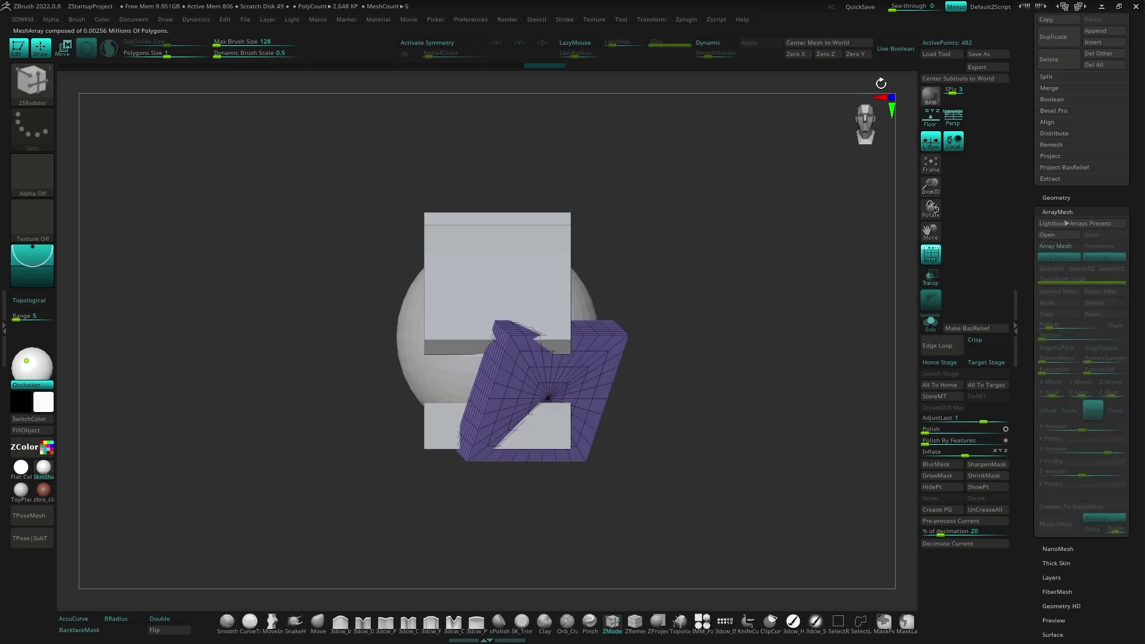
click(894, 48)
mouse_move(760, 355)
mouse_down()
mouse_move(725, 354)
mouse_move(772, 439)
mouse_up()
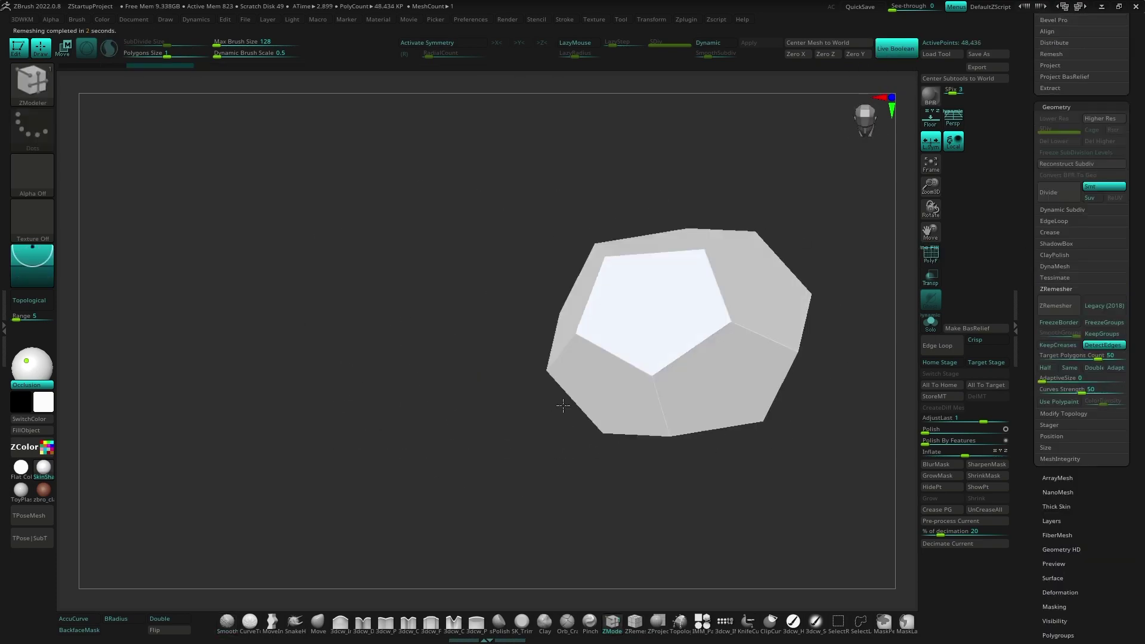
Step: Show the polygon wireframe and inspect the dense remeshed dodecahedron
drag(562, 401, 626, 378)
key(shift+f)
ctrl+right_drag(600, 401, 588, 460)
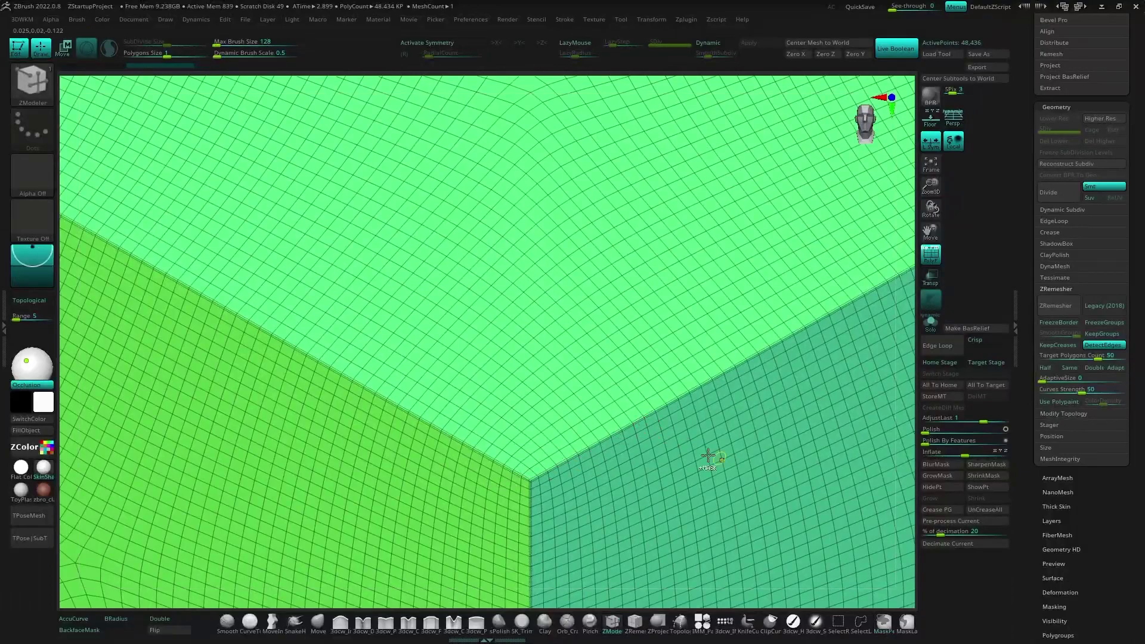
ctrl+right_drag(715, 459, 638, 434)
scroll(1080, 298, up, 5)
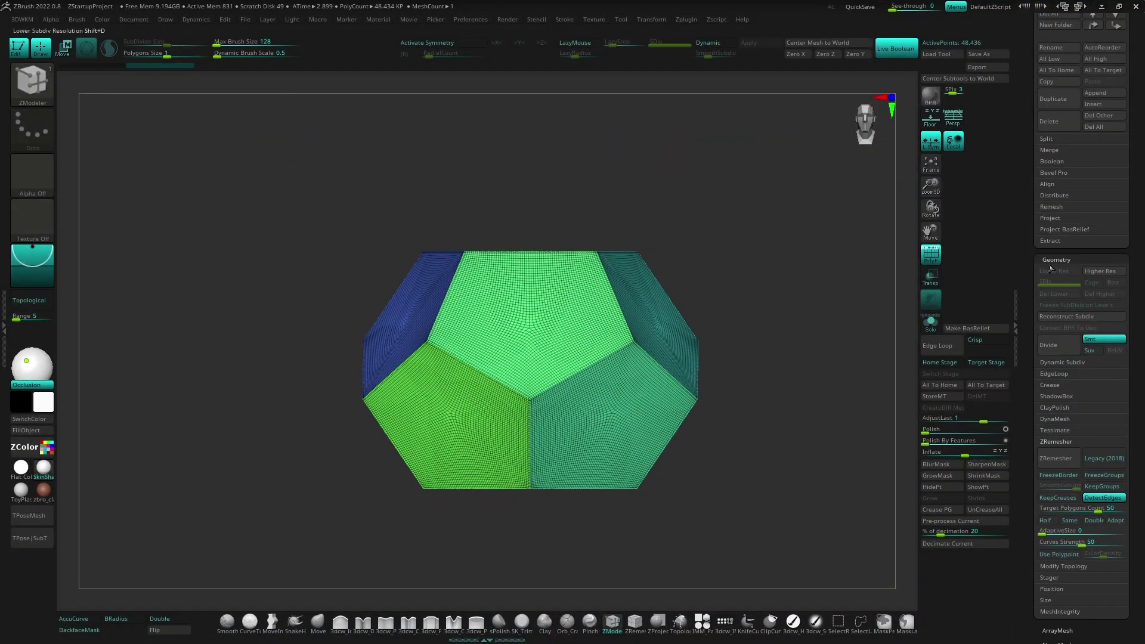
Step: Select the second UMesh_PolySphere1 part and solo the pyramid spike
click(1096, 261)
drag(745, 208, 547, 300)
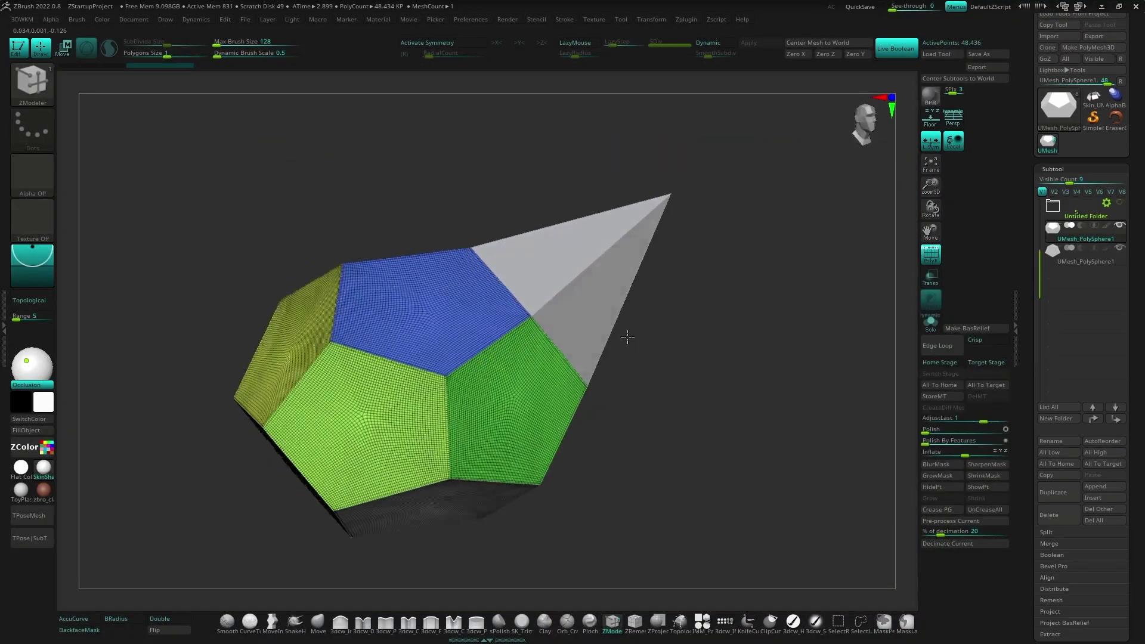
mouse_move(547, 300)
right_down()
mouse_move(671, 378)
mouse_move(552, 360)
mouse_move(544, 324)
mouse_move(559, 336)
right_up()
key(ctrl+shift+s)
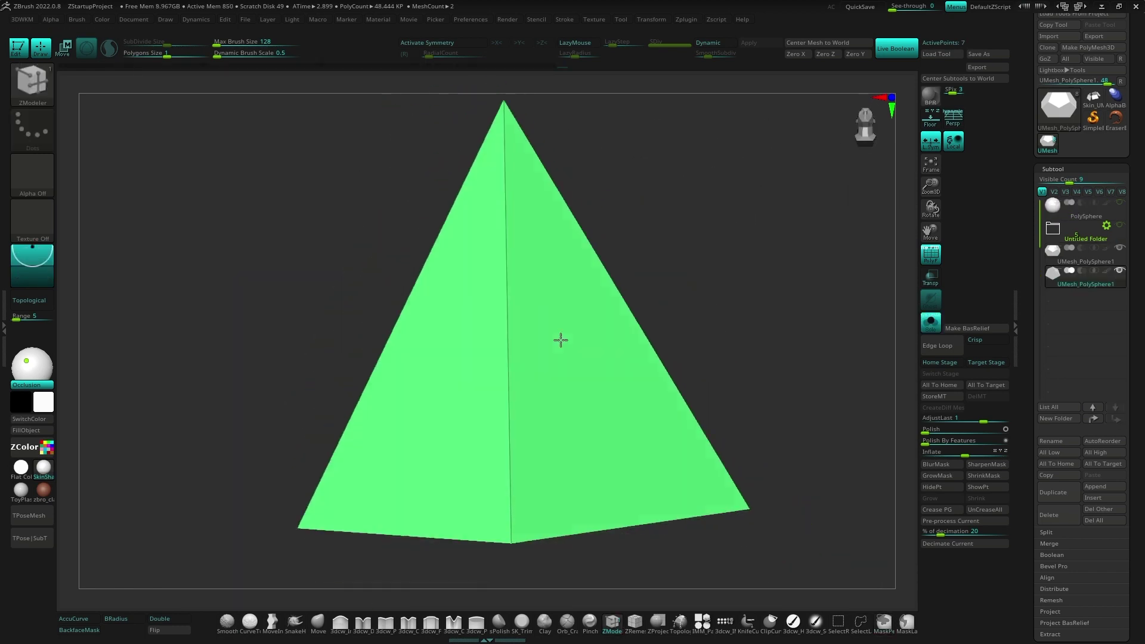
Step: Set the ZModeler edge action to Bevel with a partial edge-loop target, reframing the pyramid
key(space)
click(382, 326)
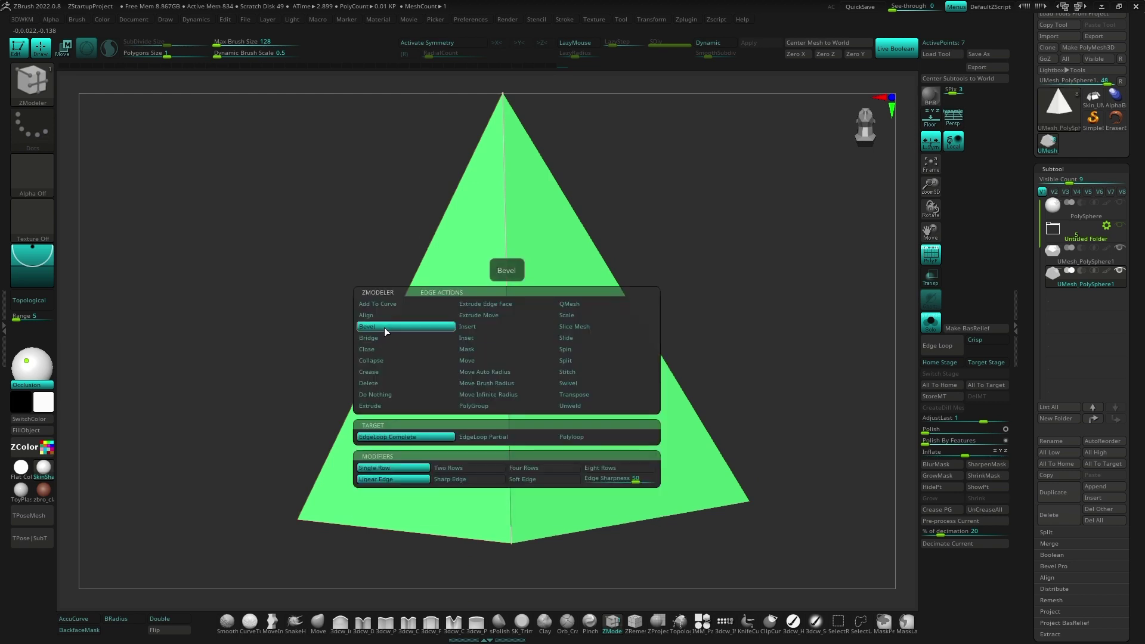
click(486, 437)
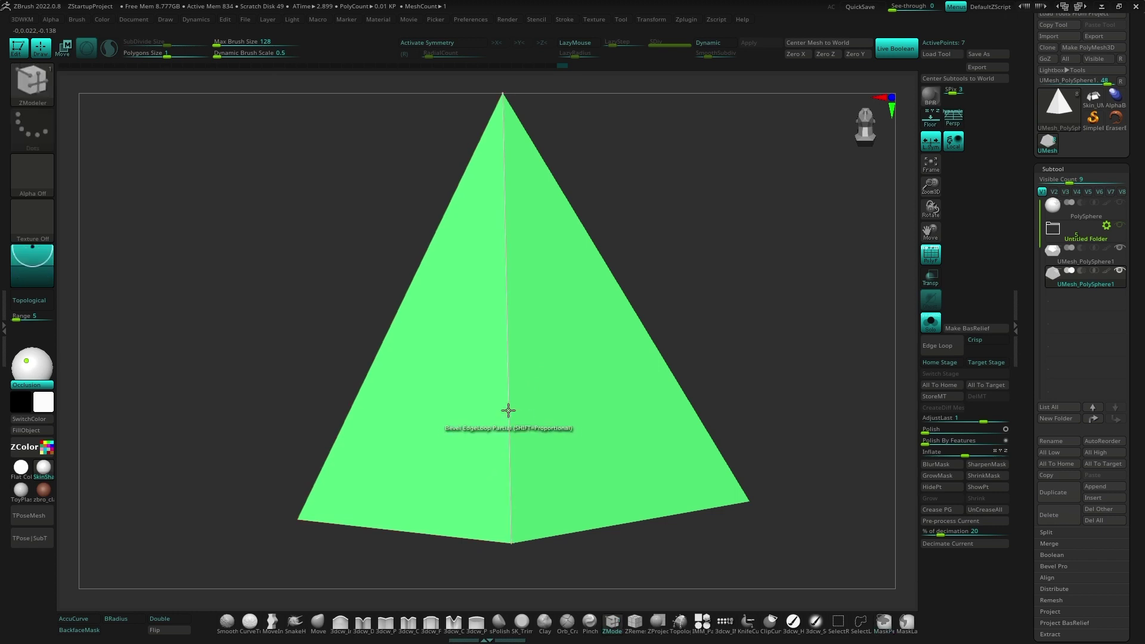
click(585, 410)
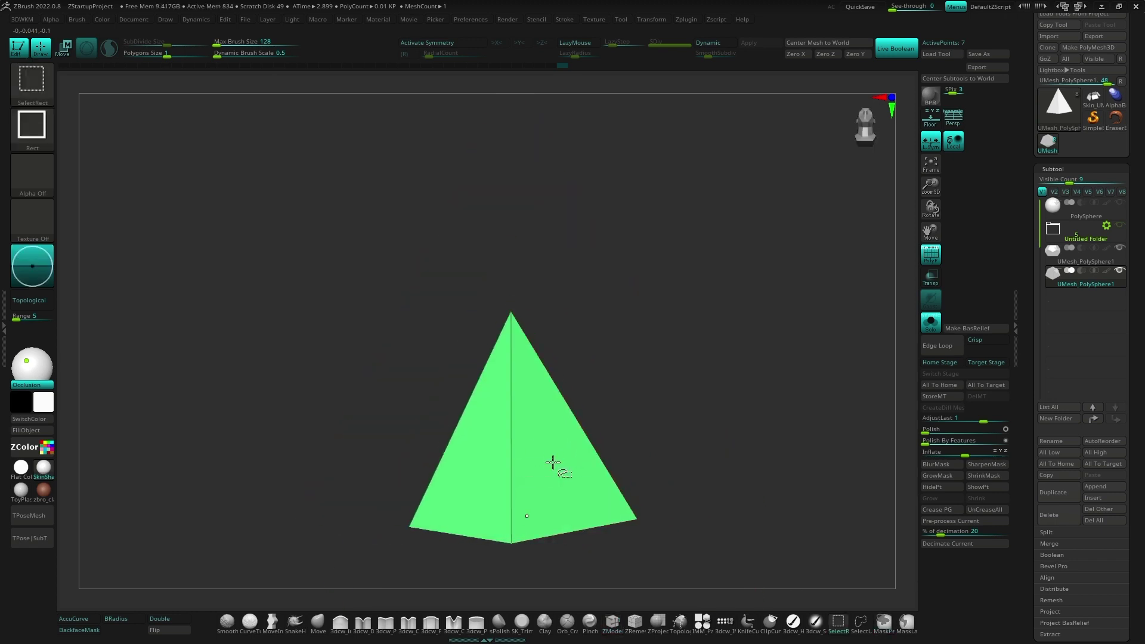
click(544, 438)
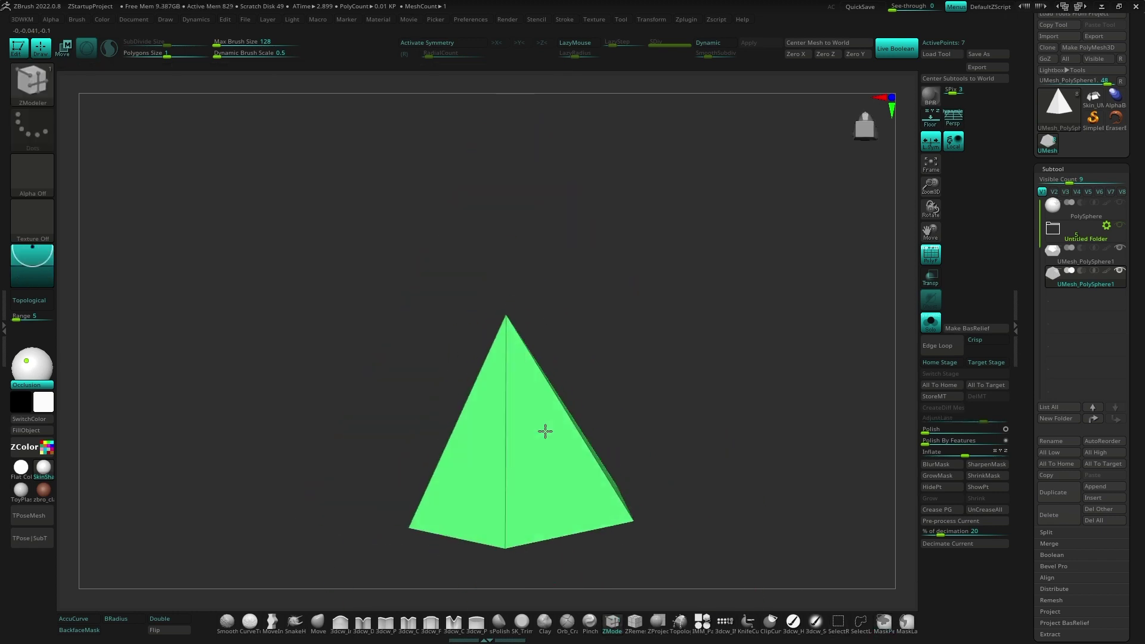
Step: Bevel the edge loop along the pyramid's base and check its underside
key(space)
click(408, 330)
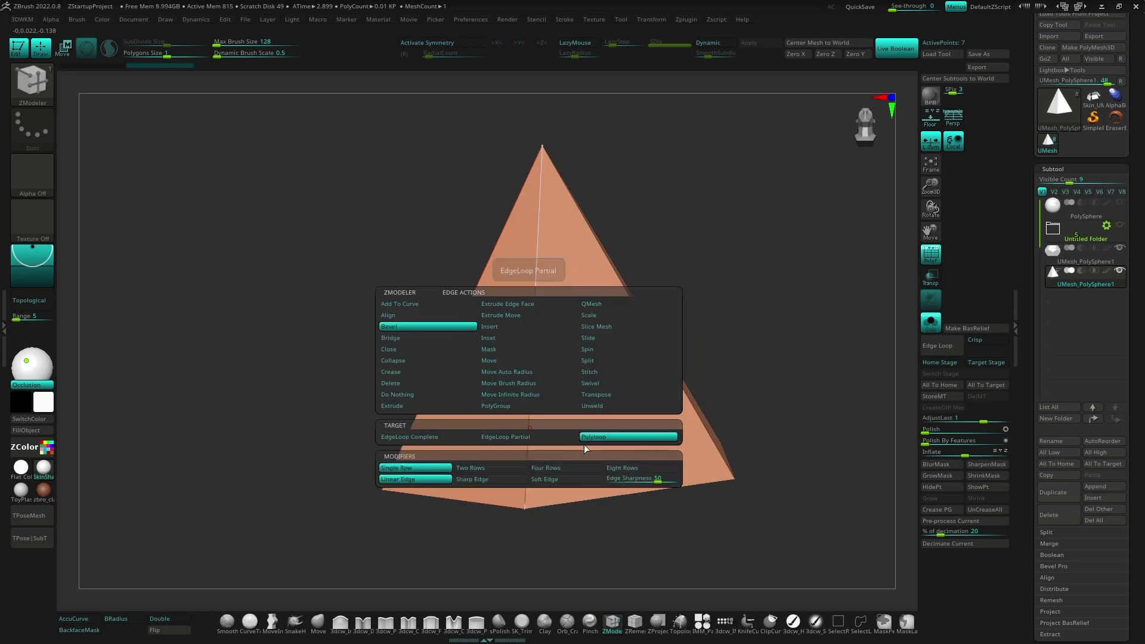
drag(546, 390, 556, 390)
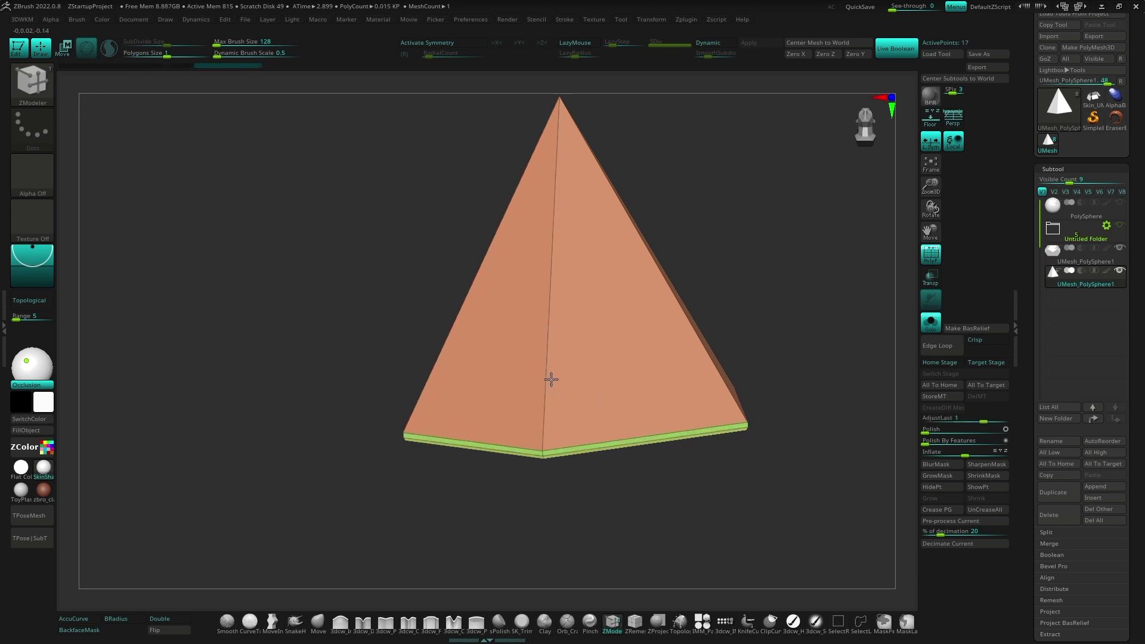
right_drag(551, 379, 565, 389)
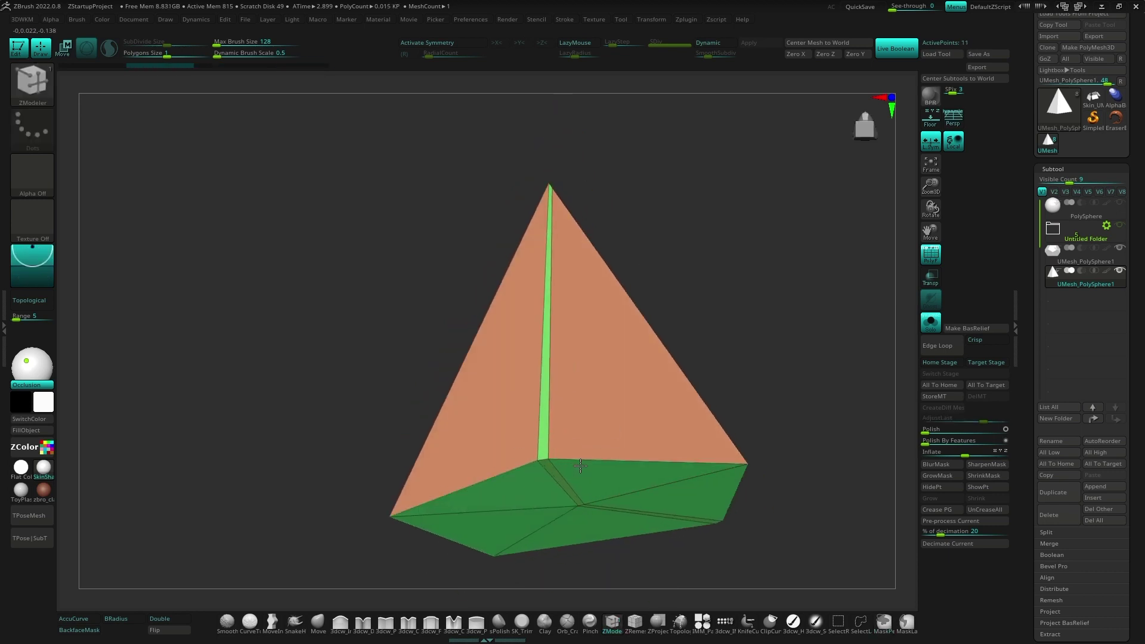
key(ctrl)
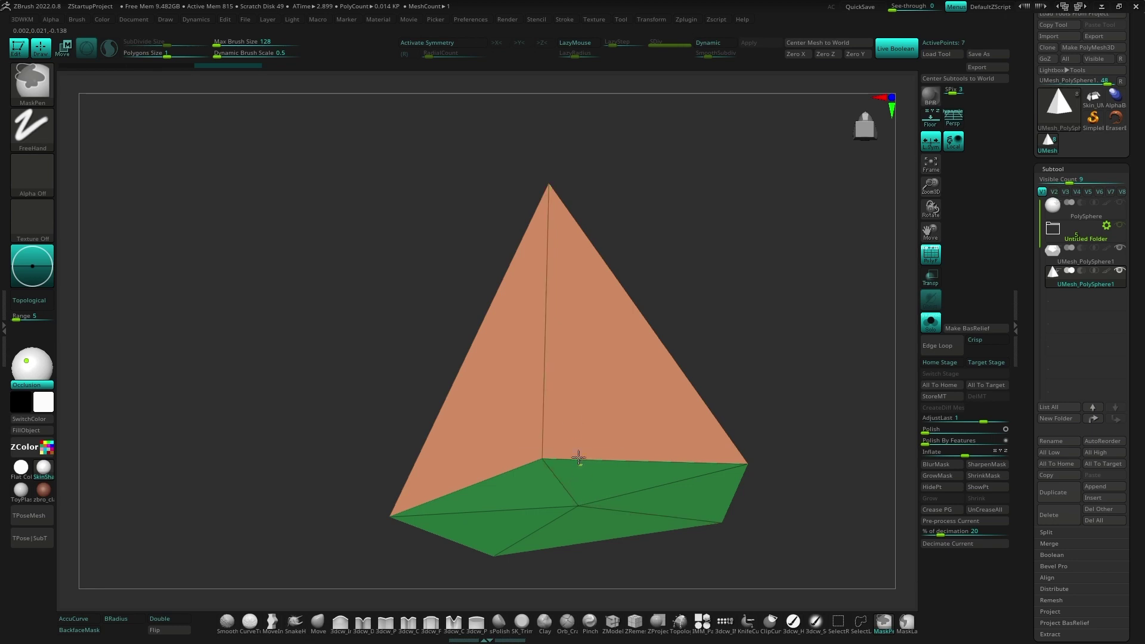
mouse_move(578, 457)
right_down()
mouse_move(576, 468)
mouse_move(558, 414)
right_up()
key(space)
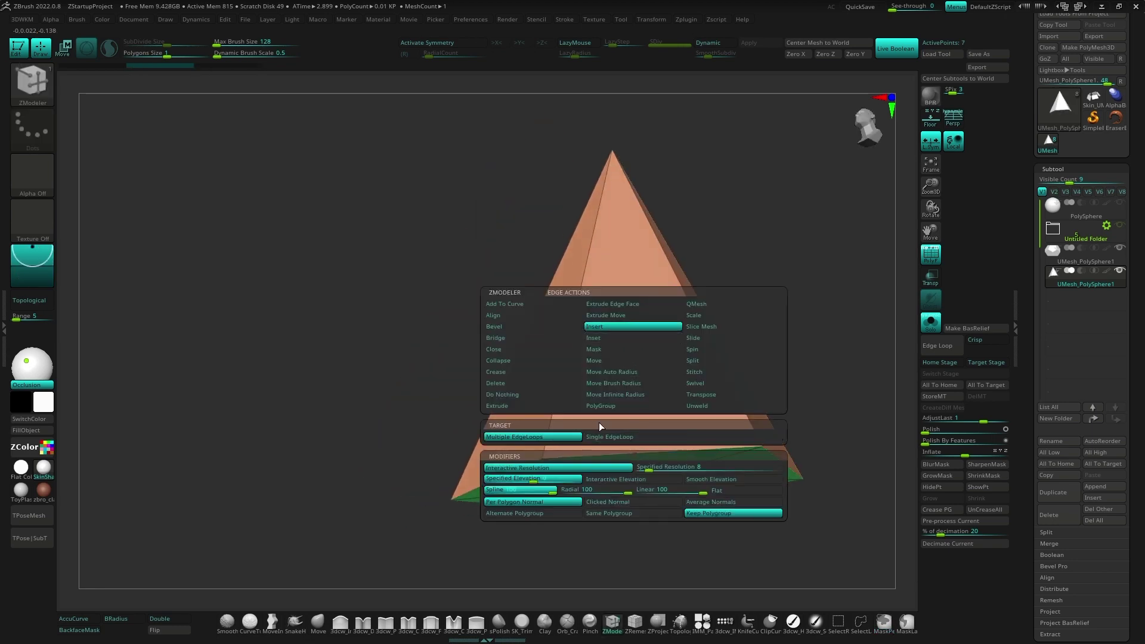
Step: Undo the extra loops, then insert edge loops slid close to each pyramid edge
right_drag(654, 439, 653, 429)
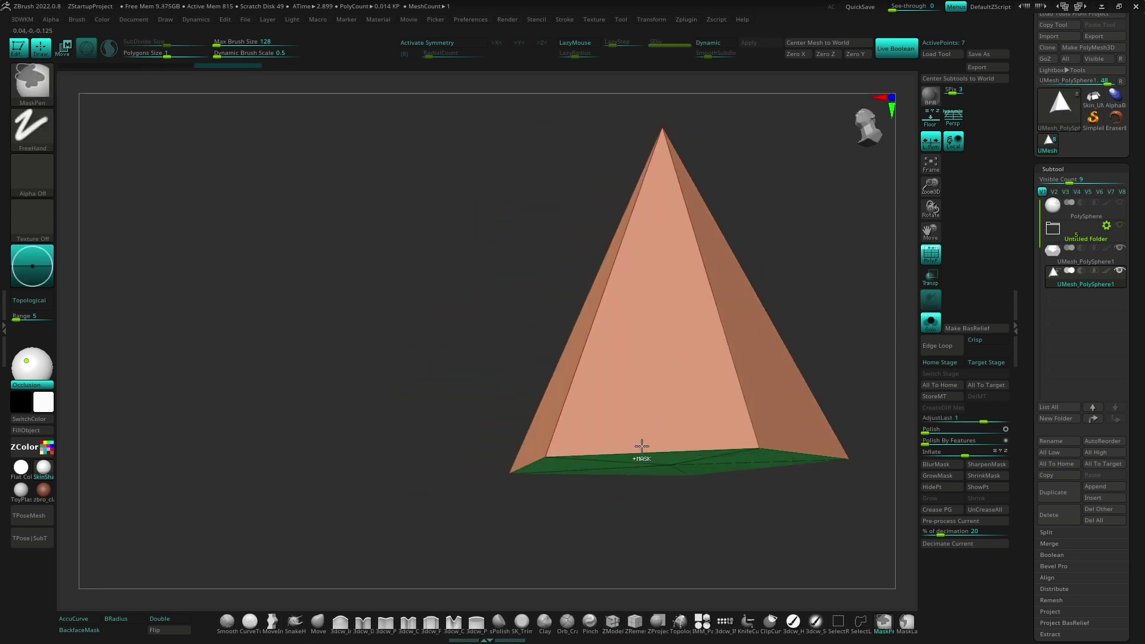
key(ctrl+z)
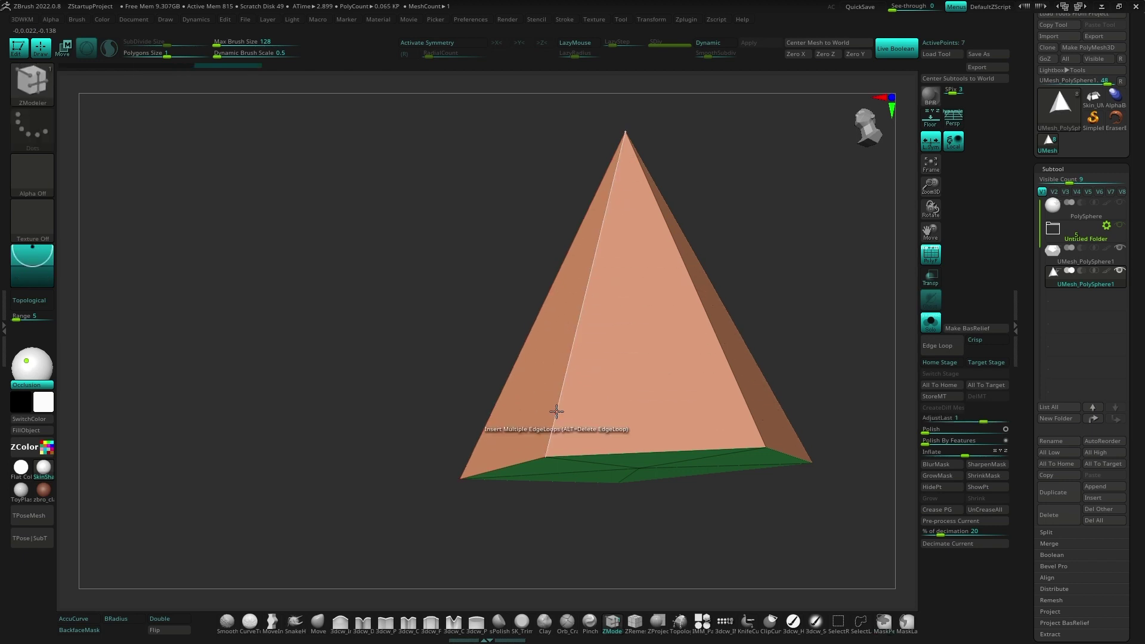
key(space)
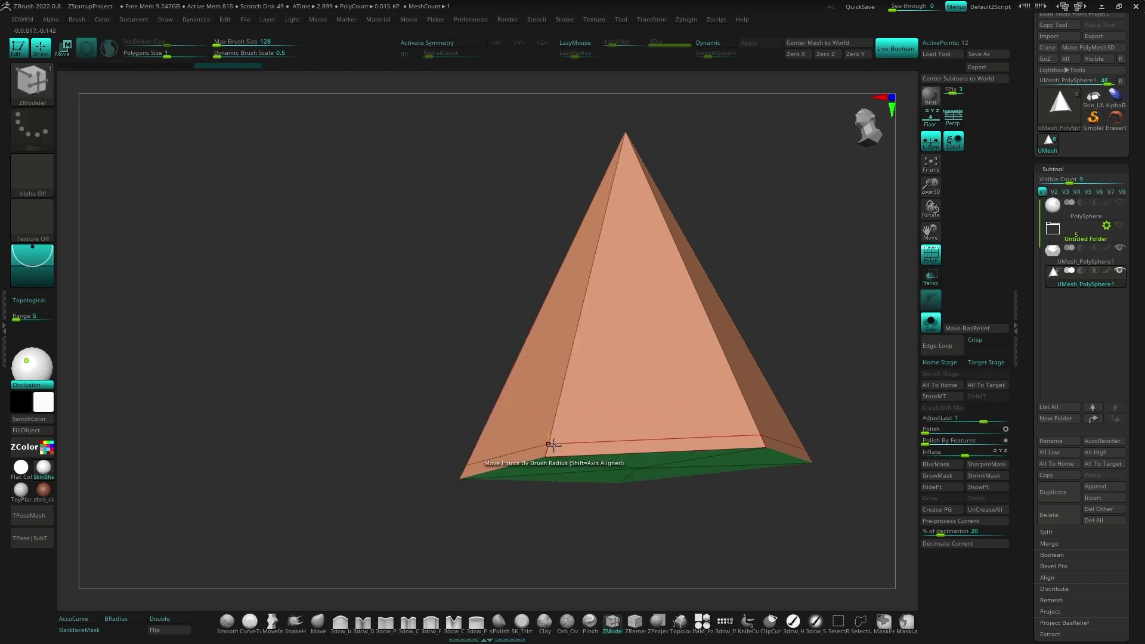
click(555, 439)
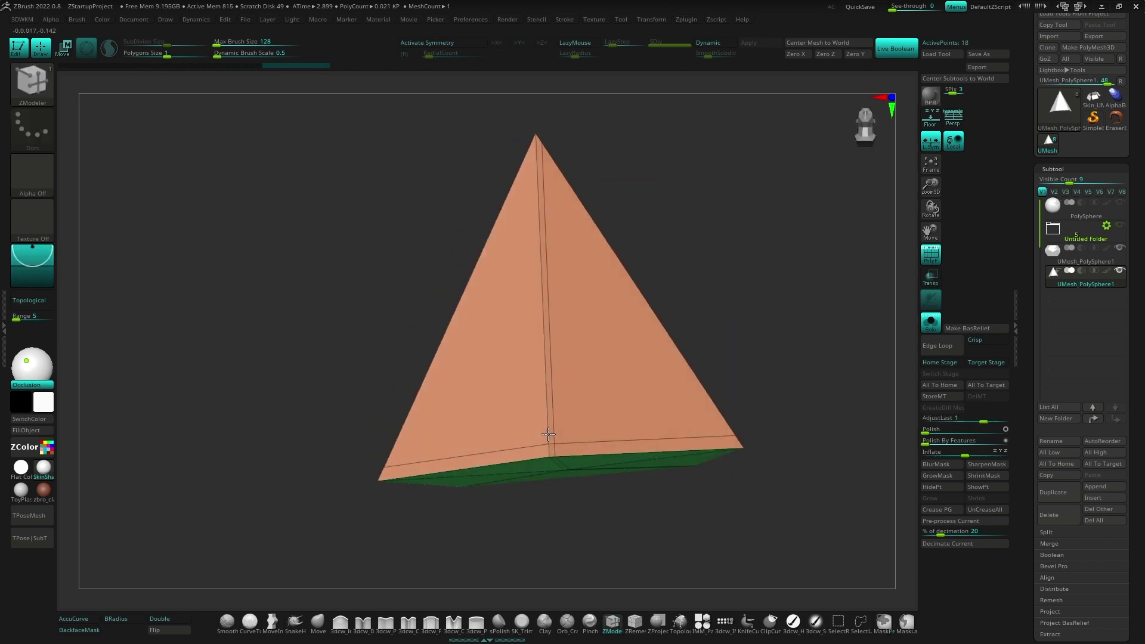
mouse_move(554, 439)
right_down()
mouse_move(540, 444)
mouse_move(601, 443)
right_up()
click(545, 442)
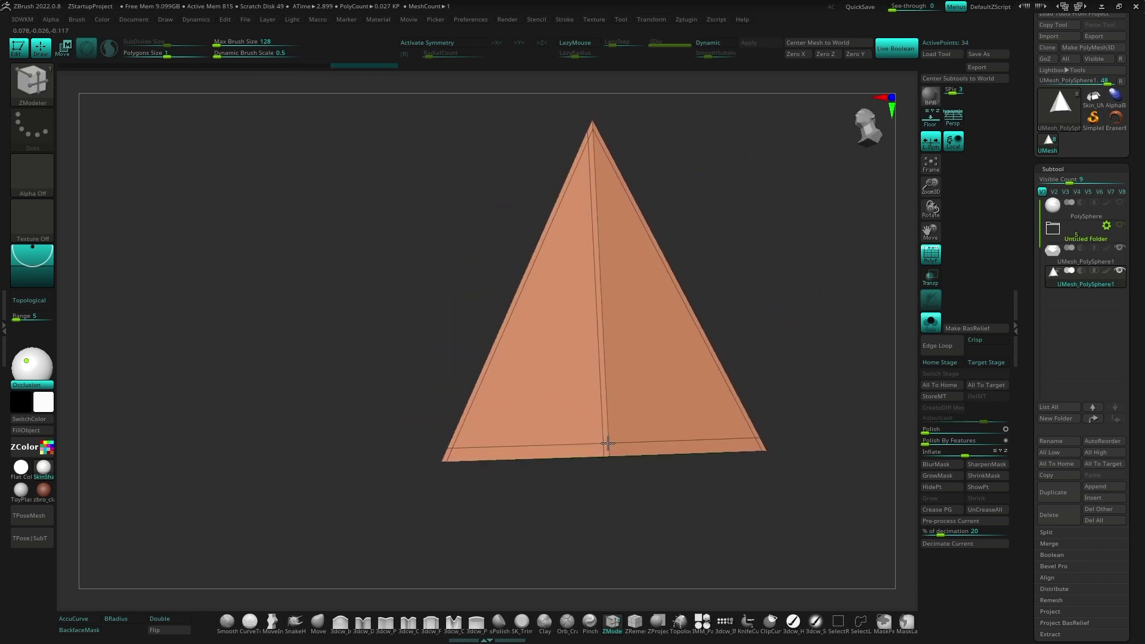
click(613, 442)
right_drag(612, 441, 608, 455)
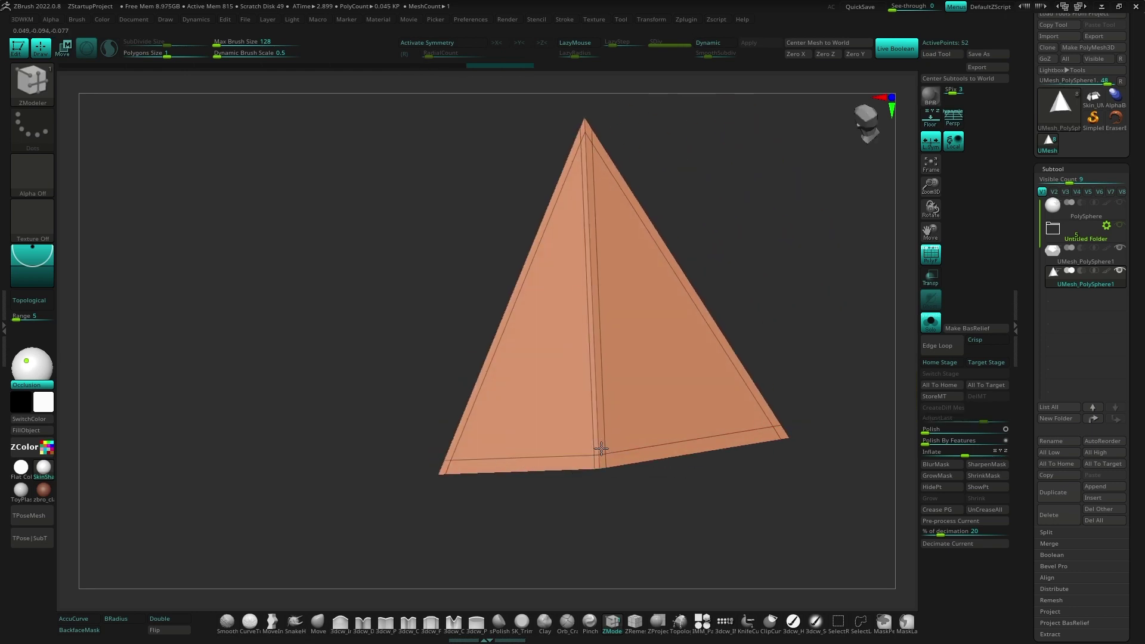
click(600, 448)
mouse_move(600, 447)
right_down()
mouse_move(494, 323)
mouse_move(558, 256)
mouse_move(613, 366)
mouse_move(553, 361)
right_up()
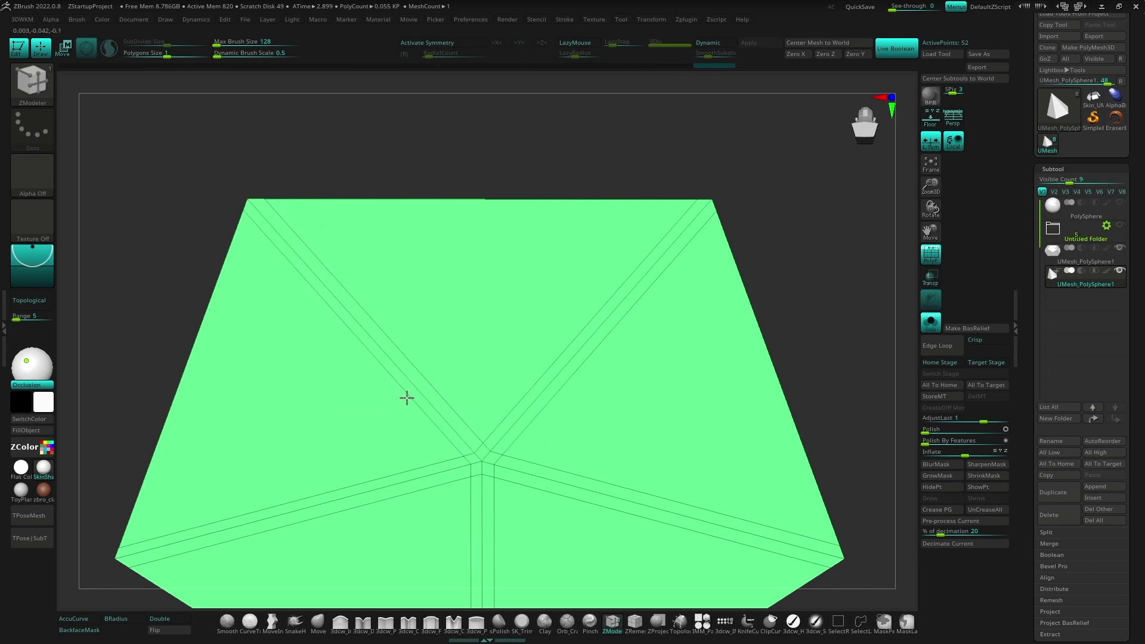
ctrl+right_drag(407, 398, 537, 357)
mouse_move(596, 334)
ctrl+right_down()
mouse_move(666, 308)
mouse_move(626, 376)
mouse_move(647, 387)
mouse_move(697, 344)
mouse_move(690, 365)
mouse_move(724, 358)
mouse_move(616, 230)
mouse_move(602, 374)
mouse_move(621, 352)
mouse_move(675, 340)
mouse_move(639, 371)
ctrl+right_up()
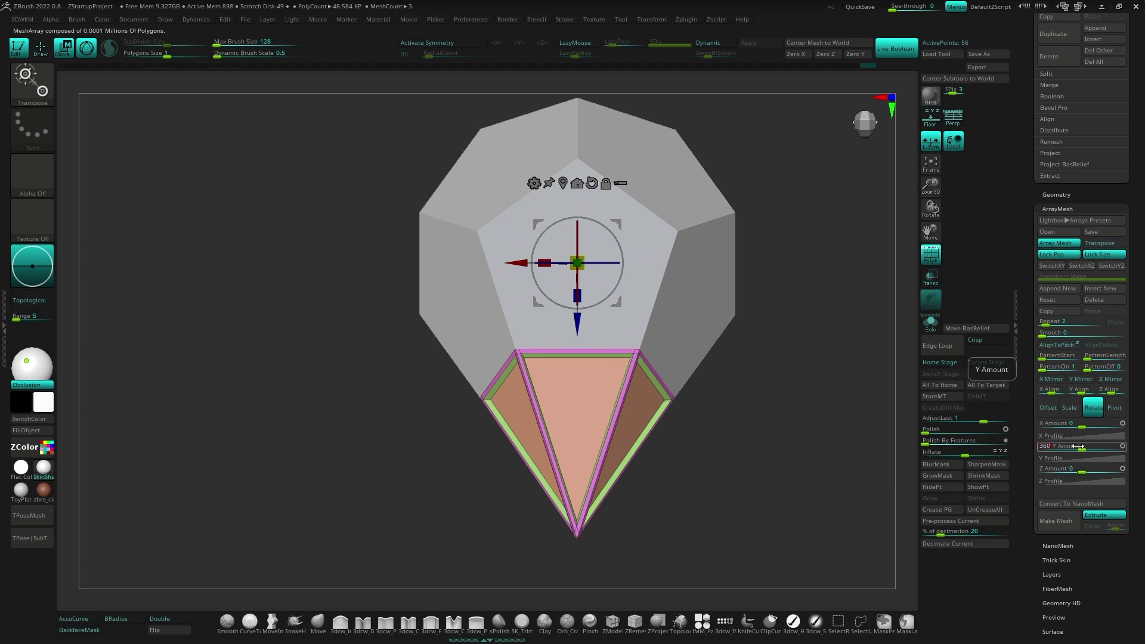
Step: Array the pyramid with a 360-degree rotation and 5 repeats, then bake it into geometry
key(Return)
drag(1045, 323, 1048, 322)
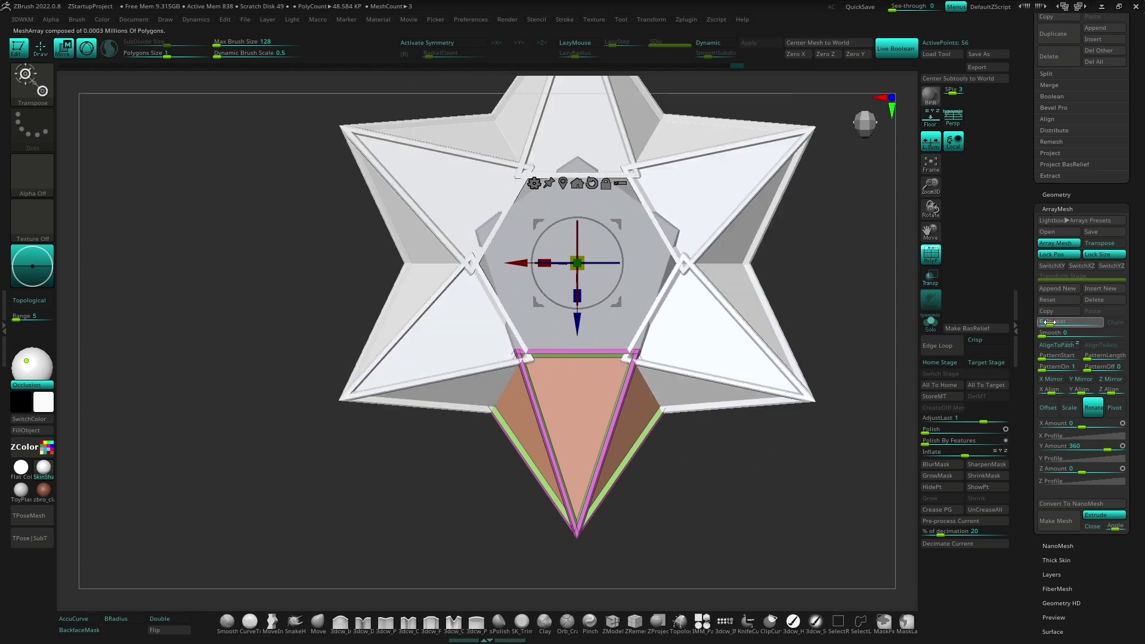
mouse_move(718, 384)
right_down()
mouse_move(715, 401)
mouse_move(743, 393)
mouse_move(742, 358)
right_up()
click(1055, 243)
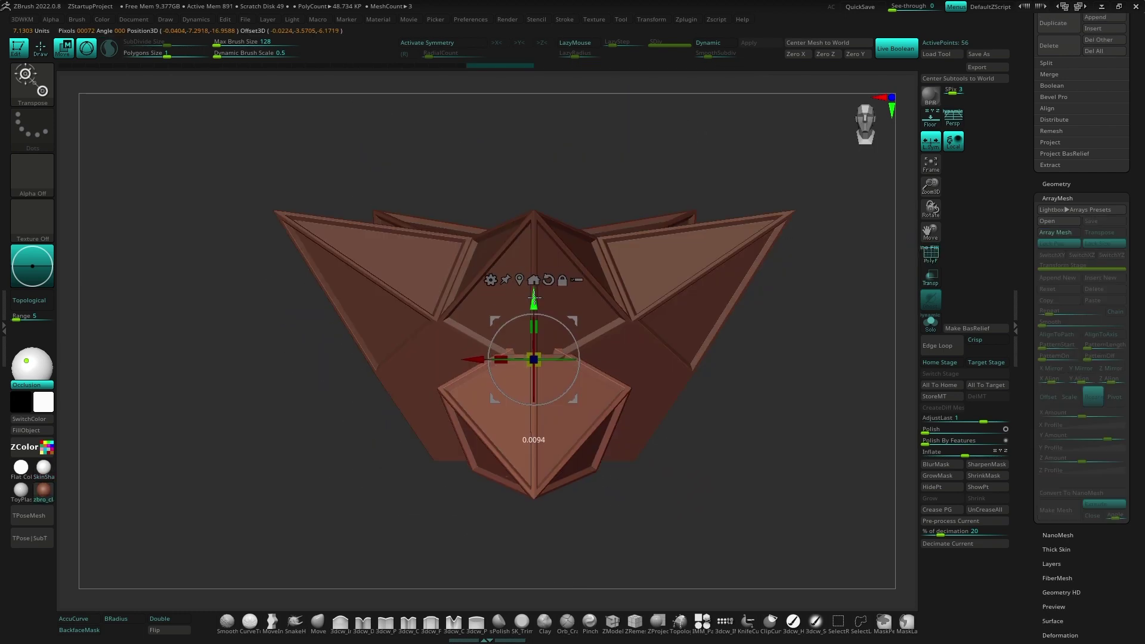
Step: Select another piece and move it inward so the spike edges meet at the join
drag(534, 301, 541, 338)
right_drag(541, 338, 596, 349)
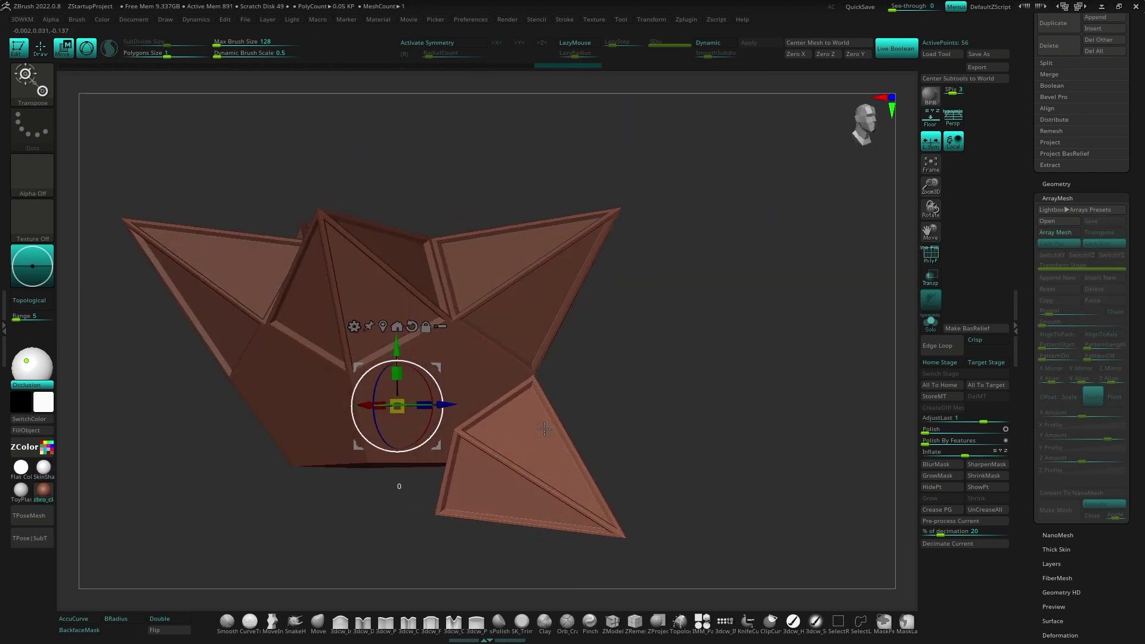
scroll(238, 370, up, 5)
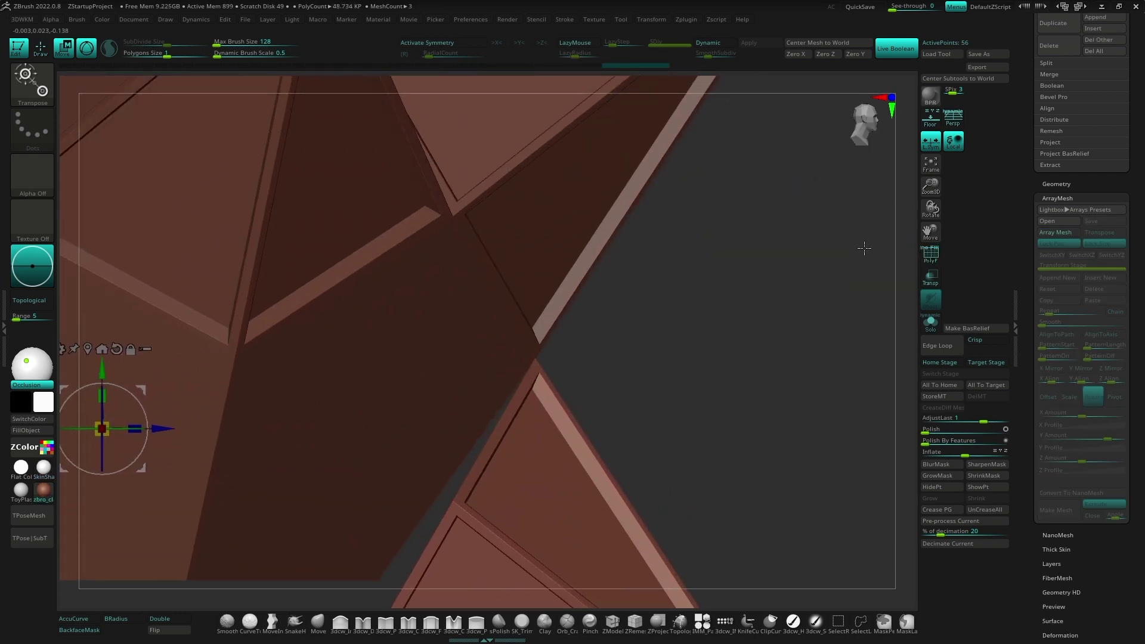
scroll(1059, 235, up, 5)
click(1059, 234)
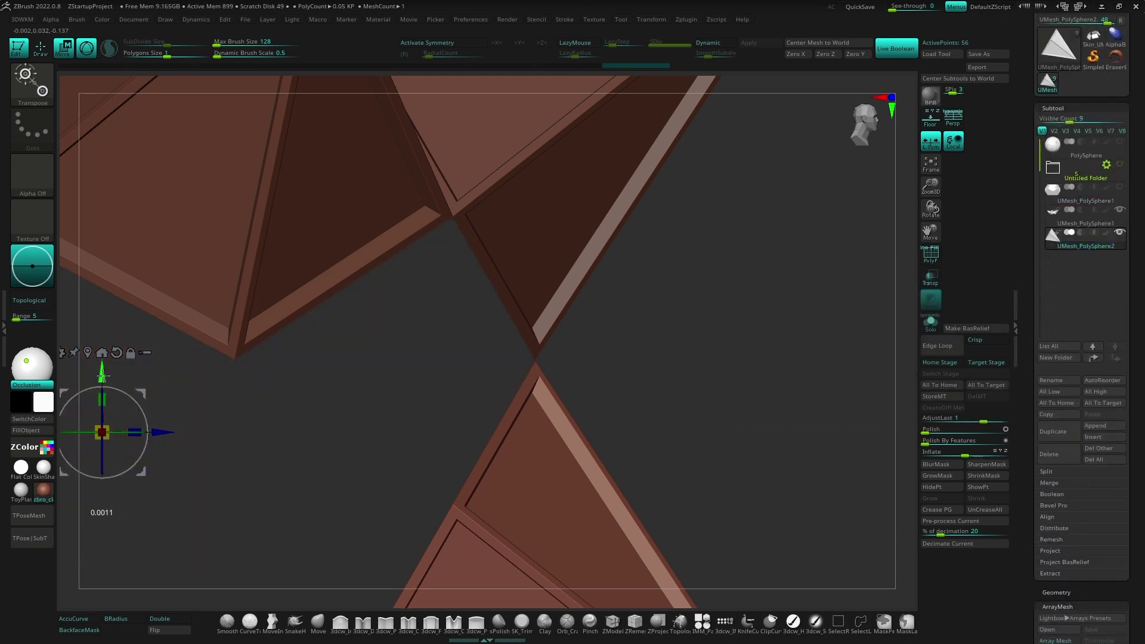
mouse_move(256, 421)
right_down()
mouse_move(178, 337)
mouse_move(517, 474)
right_up()
drag(517, 474, 506, 155)
right_drag(506, 203, 560, 280)
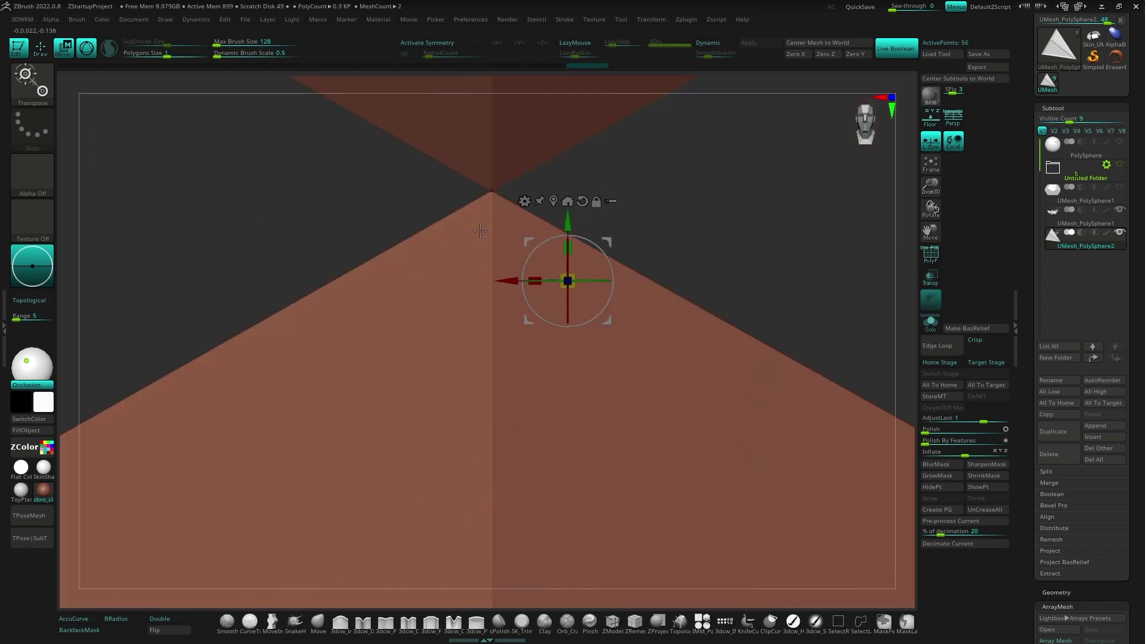
mouse_move(562, 276)
mouse_down()
mouse_move(659, 383)
mouse_move(225, 580)
mouse_move(226, 590)
mouse_up()
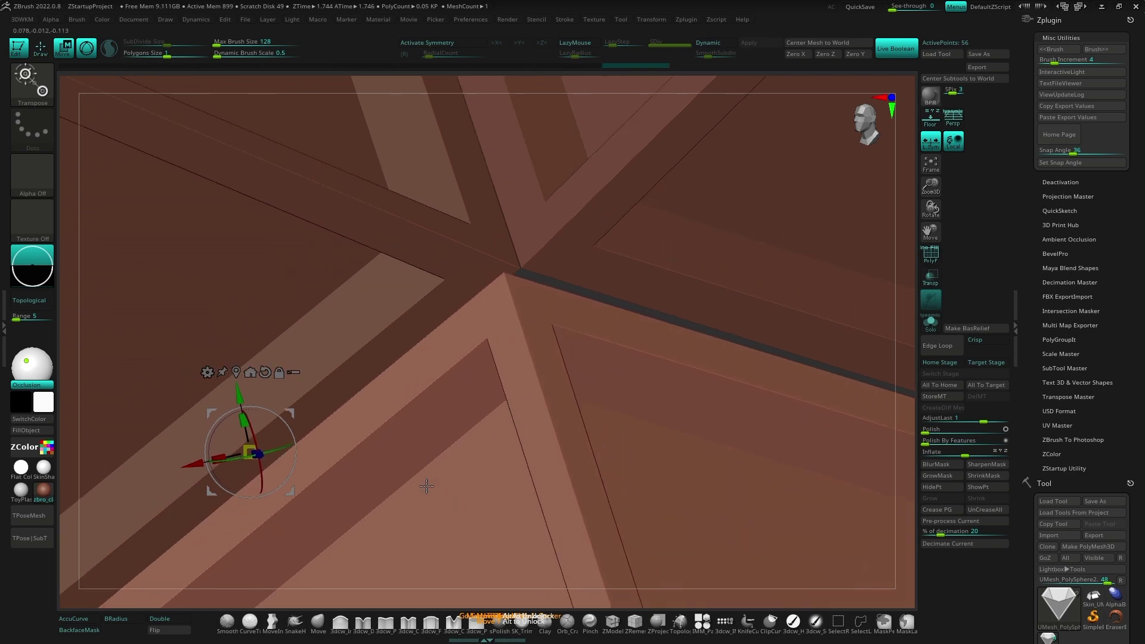
Step: Switch to the ZModeler brush (B, Z, M) and show the 3D gizmo at the mesh centre
scroll(1028, 515, down, 10)
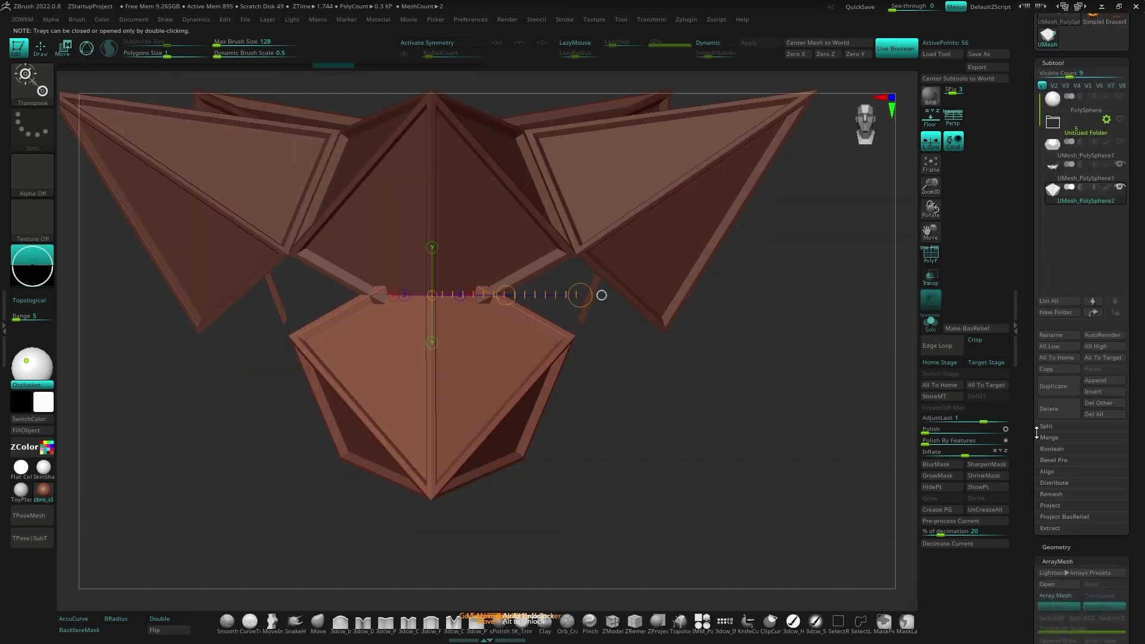
key(b)
key(z)
key(m)
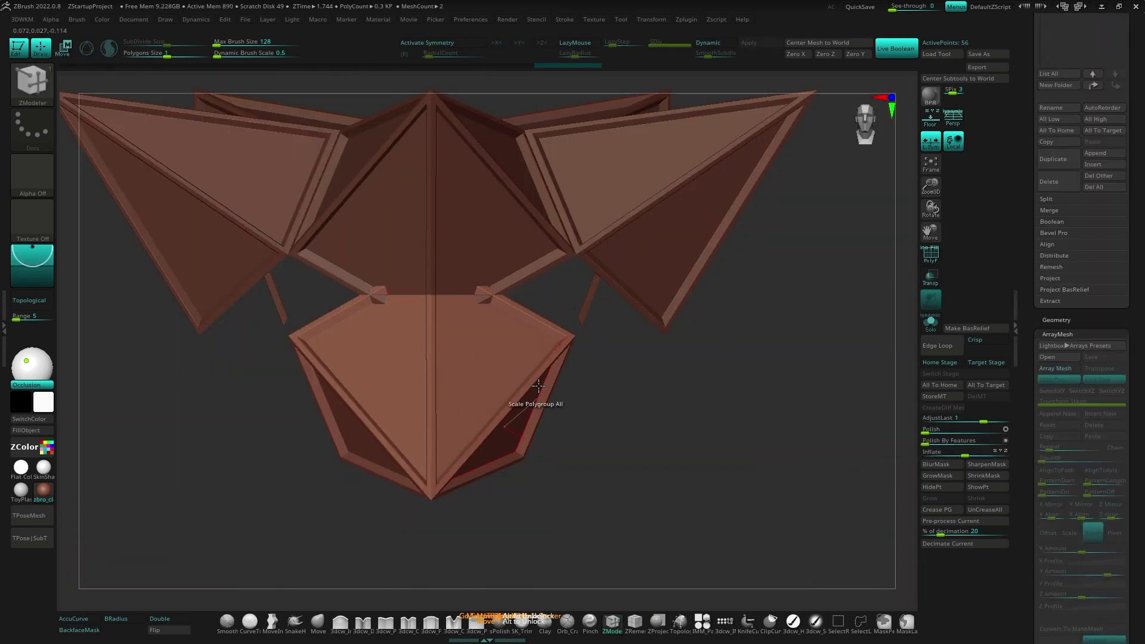
key(w)
key(y)
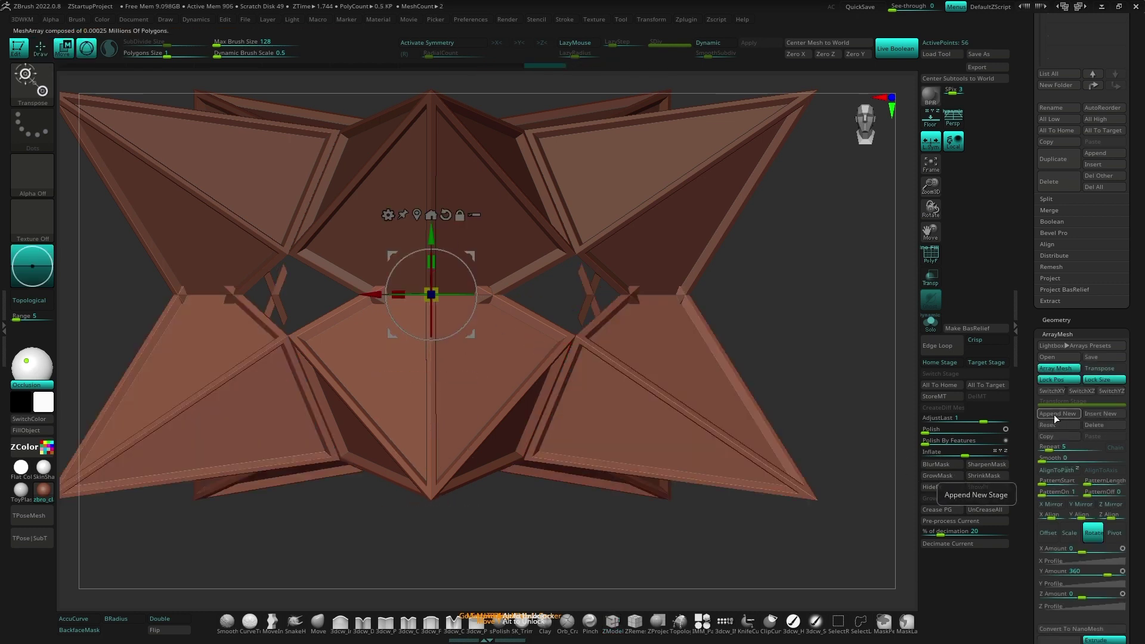
scroll(1032, 392, down, 3)
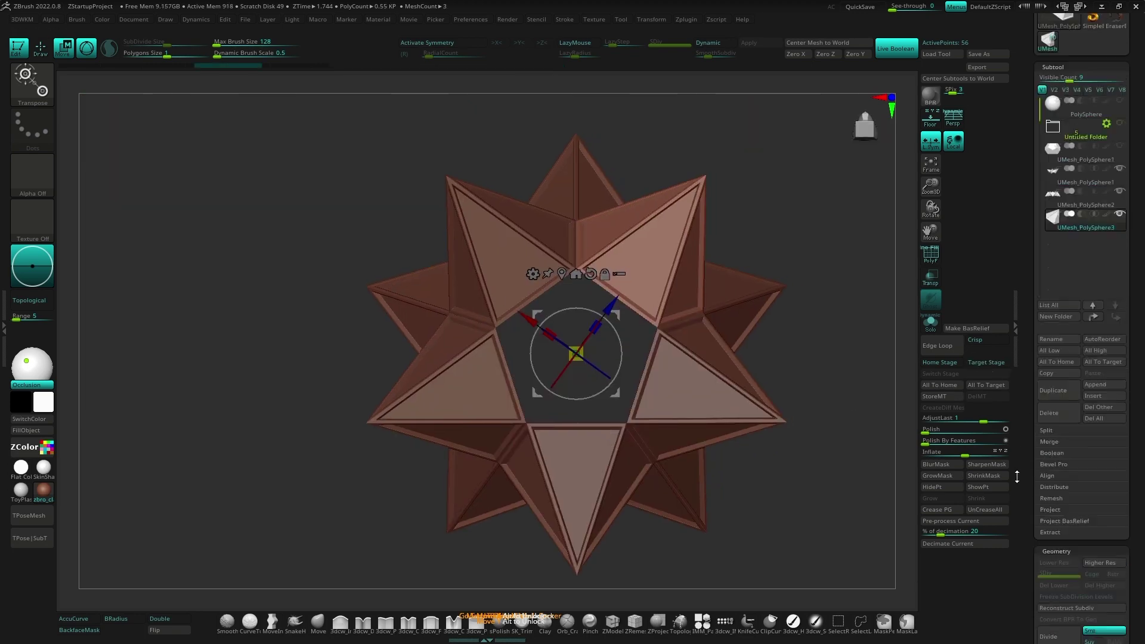
Step: Delete UMesh_PolySphere3 and insert a Cone3D as a reference piece
click(1047, 514)
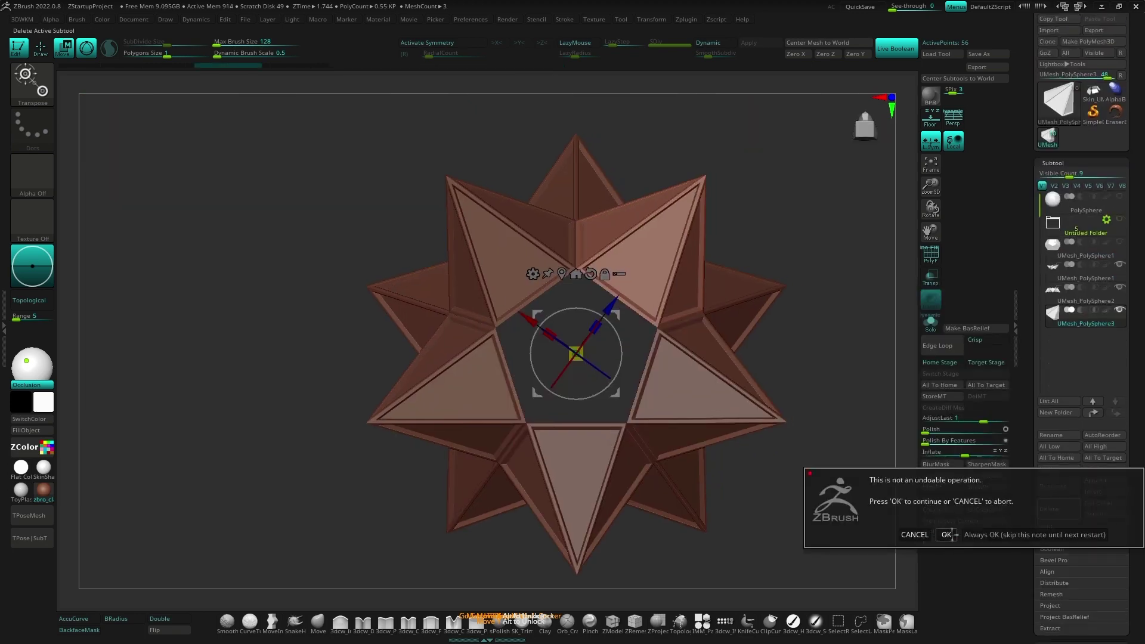
click(947, 535)
scroll(1098, 345, down, 4)
click(1103, 324)
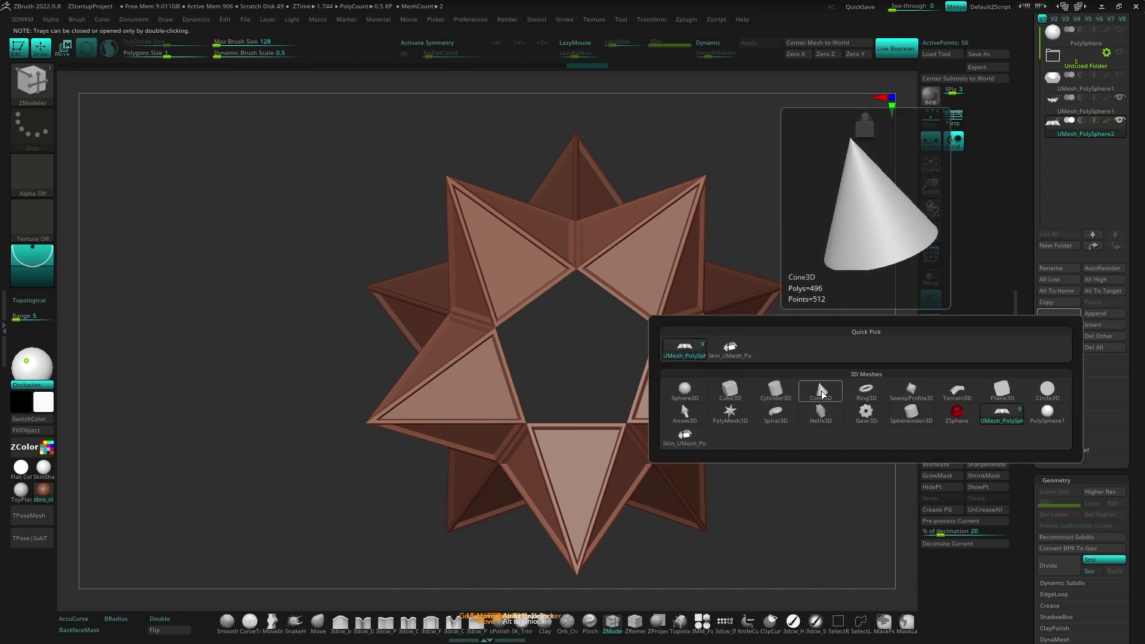
click(821, 391)
key(w)
shift+right_drag(580, 376, 598, 450)
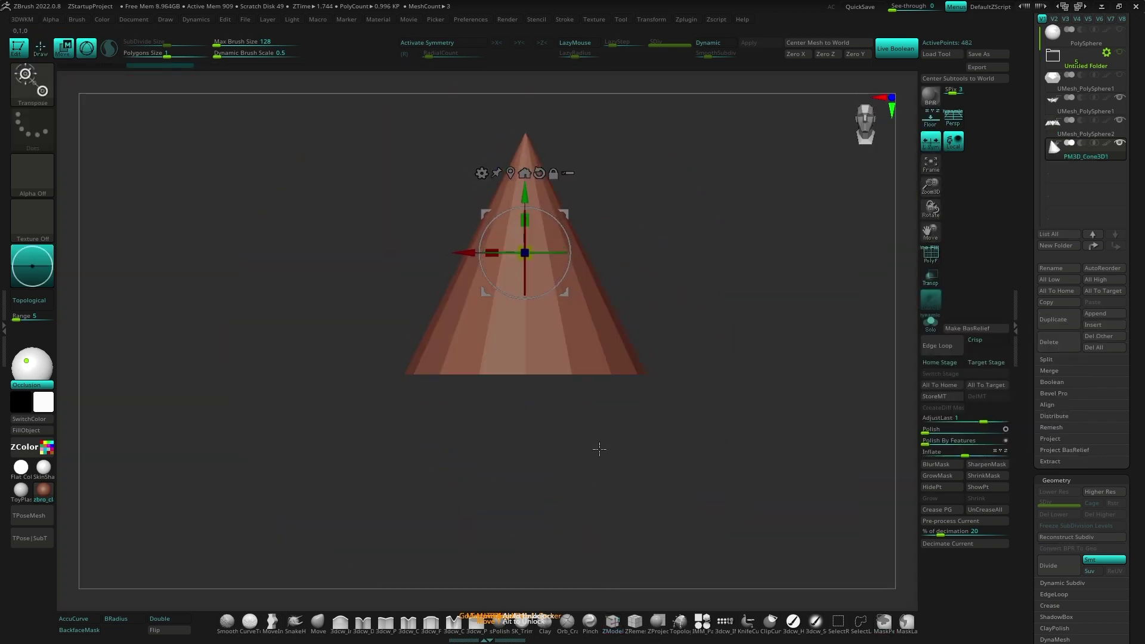
key(f)
Step: Rotate the Cone3D 72 degrees around X with the Transpose gizmo beside the star
click(495, 233)
click(632, 325)
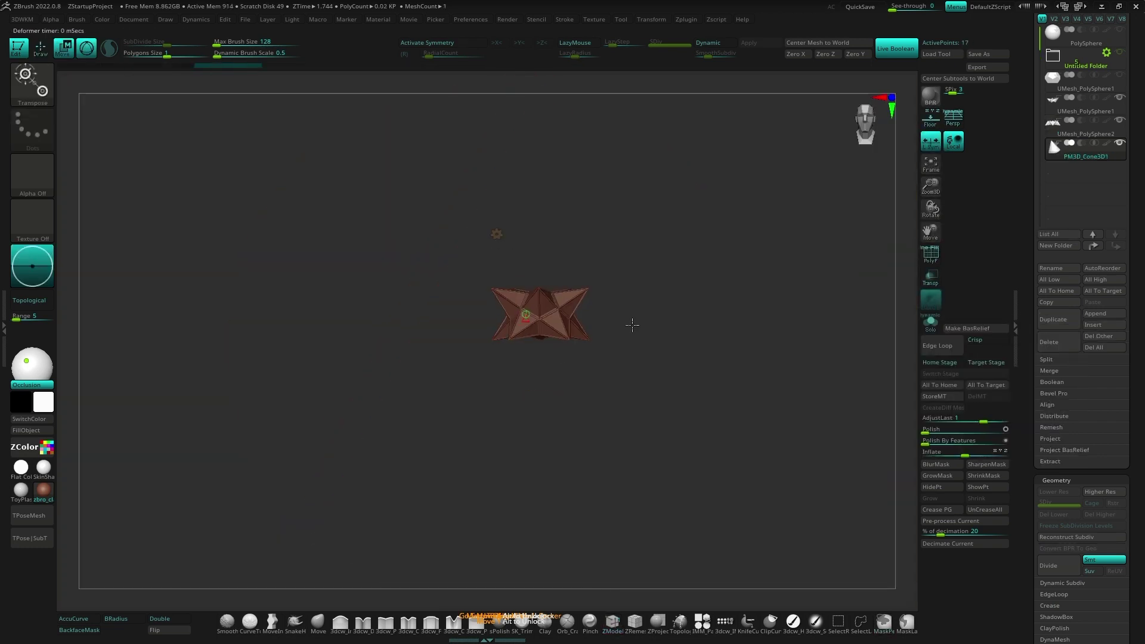
drag(631, 325, 624, 205)
key(f)
drag(692, 445, 630, 439)
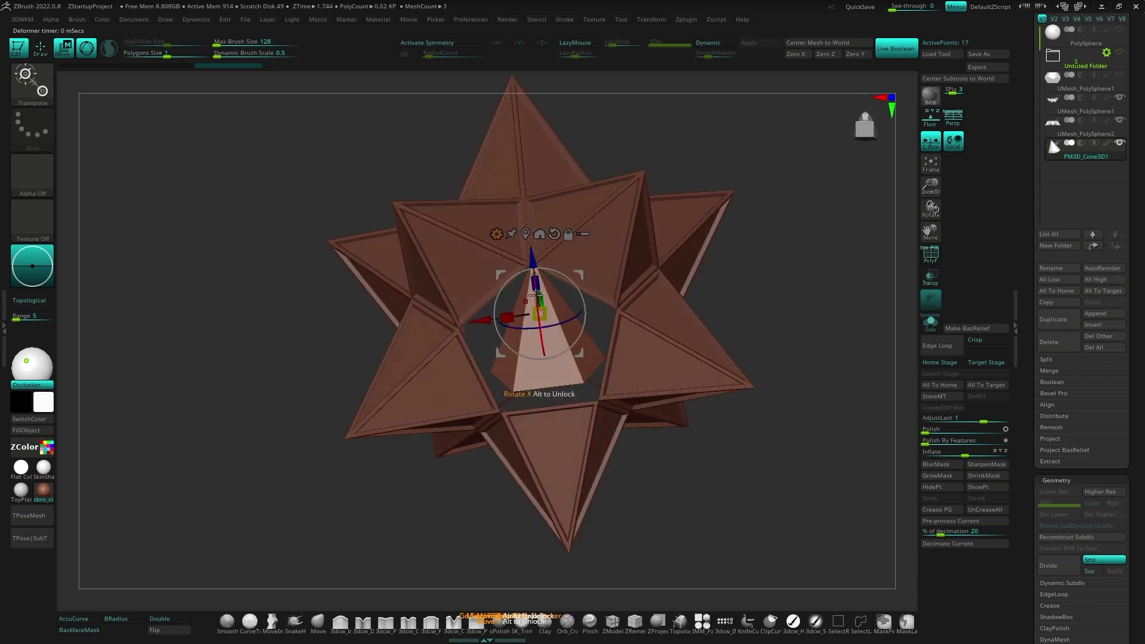
drag(536, 294, 547, 364)
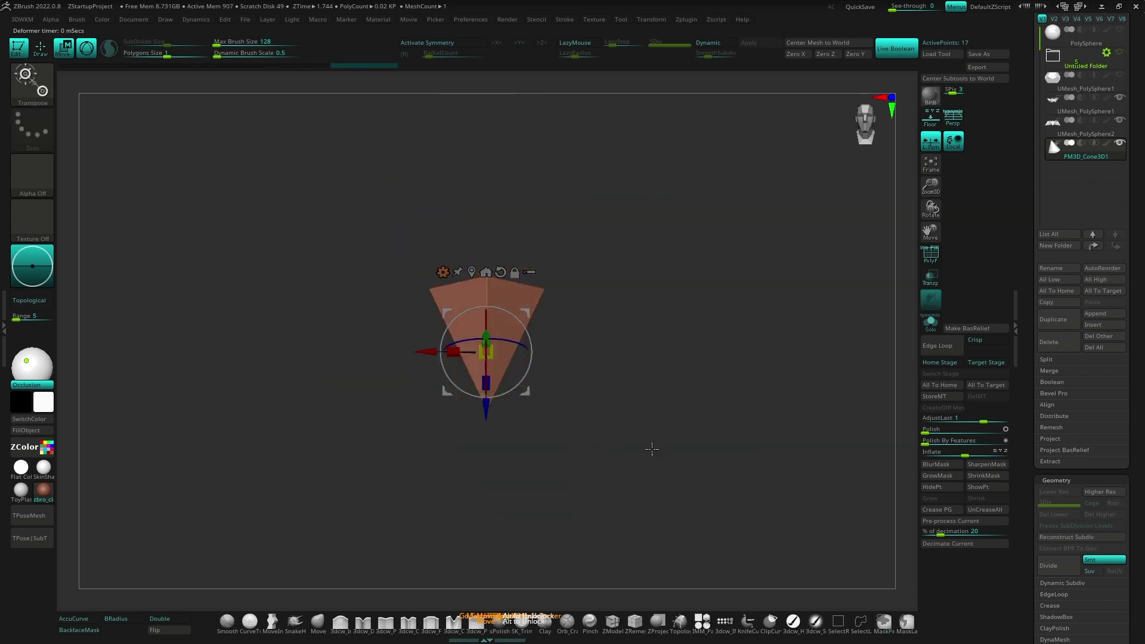
key(f)
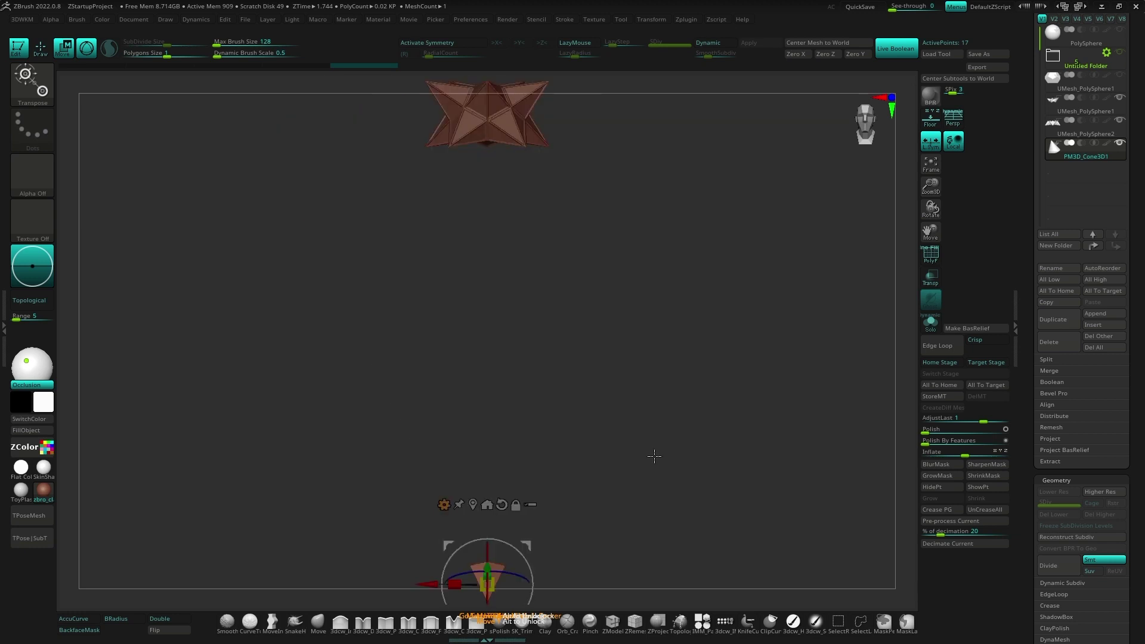
Step: Fit the duplicated star half against the original and zoom in on where the pieces intersect
drag(493, 595, 577, 374)
key(ctrl)
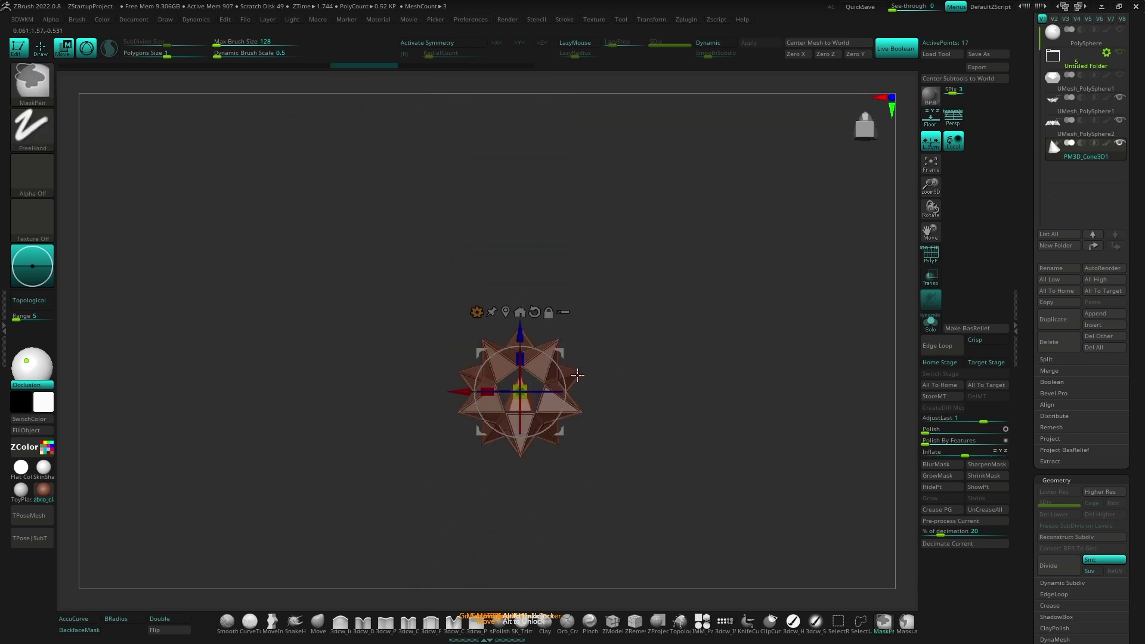
drag(535, 312, 638, 428)
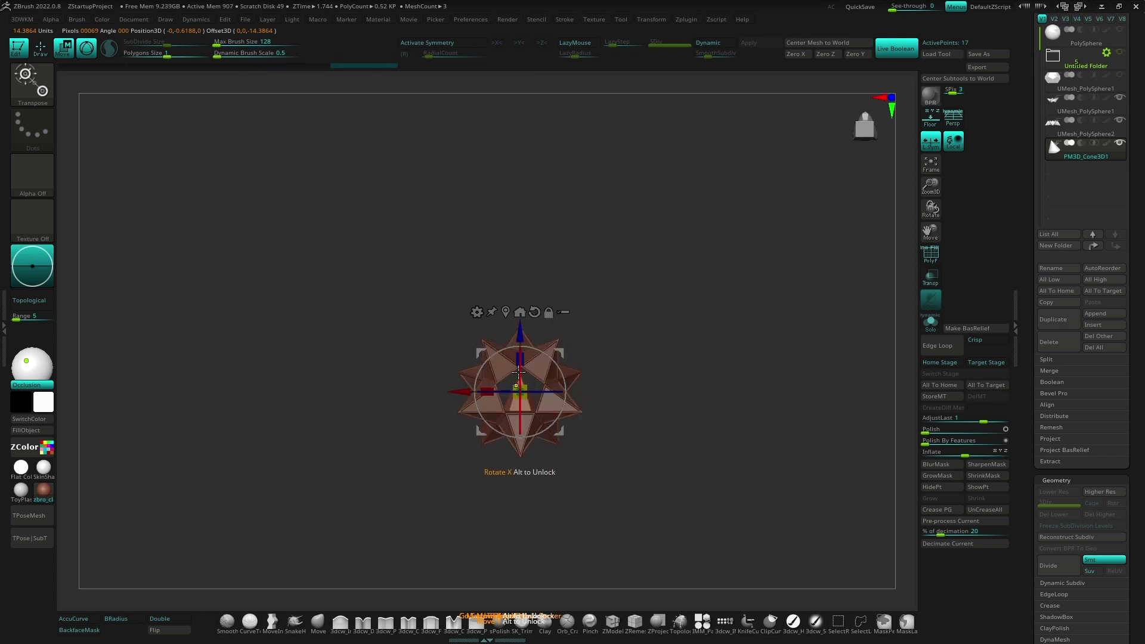
scroll(1056, 140, up, 5)
scroll(1057, 140, up, 5)
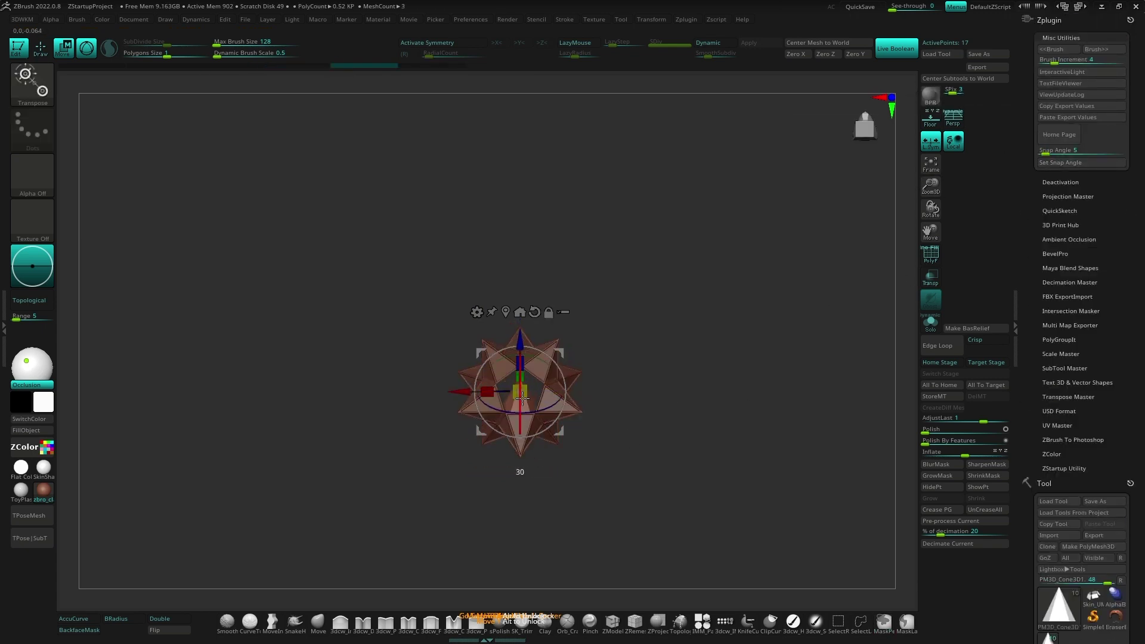
mouse_move(618, 402)
alt+mouse_down()
mouse_move(724, 473)
mouse_move(654, 354)
mouse_move(604, 335)
alt+mouse_up()
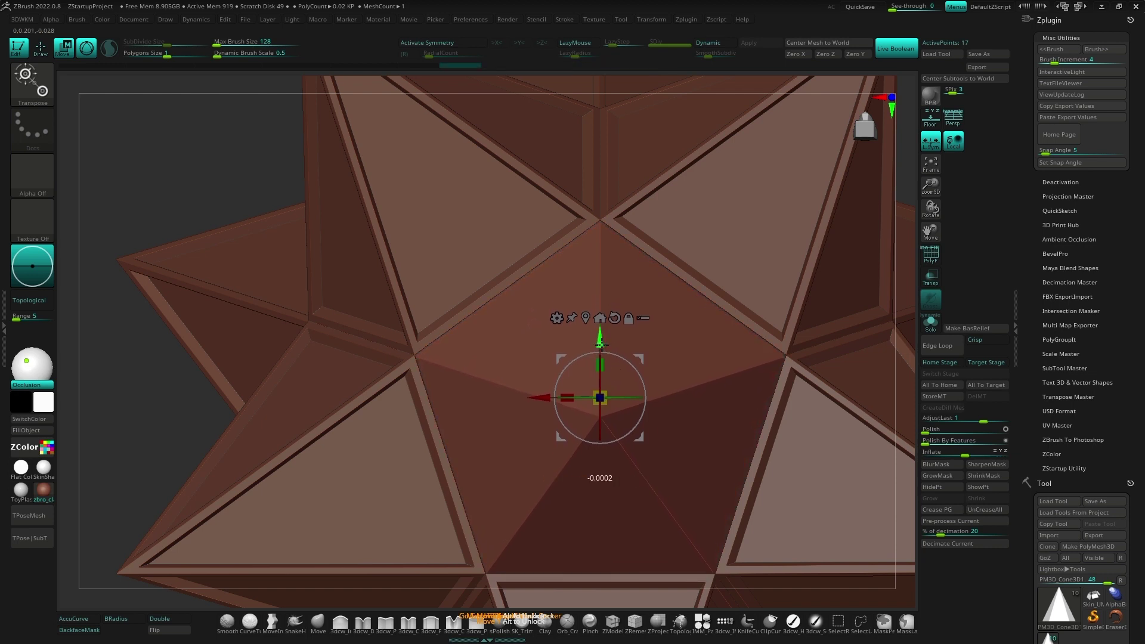
mouse_move(600, 344)
alt+mouse_down()
mouse_move(571, 418)
mouse_move(593, 486)
alt+mouse_up()
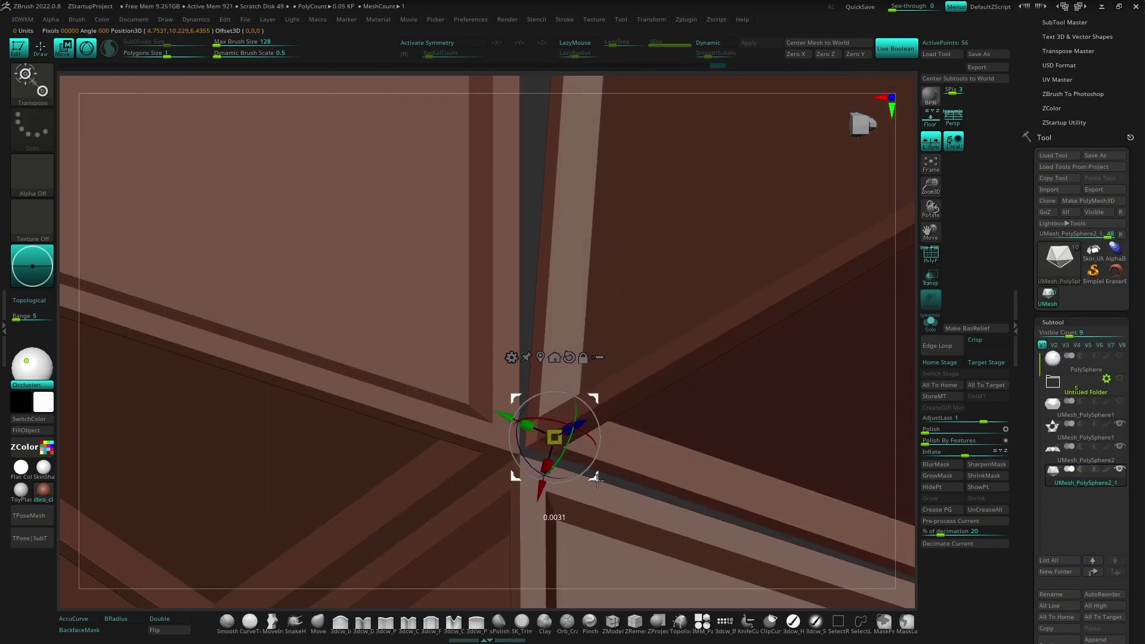
mouse_move(625, 382)
alt+mouse_down()
mouse_move(583, 424)
mouse_move(598, 471)
mouse_move(602, 413)
alt+mouse_up()
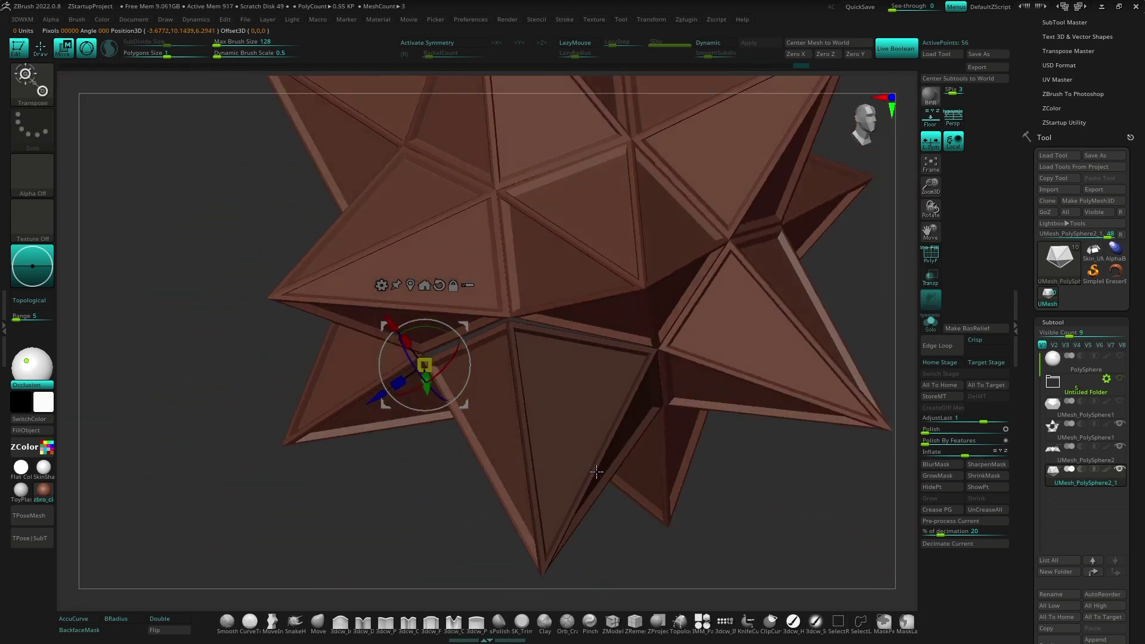
Step: Reset the array settings and rebuild the star mesh with more spikes, accepting the non-undoable warning
scroll(1039, 352, down, 10)
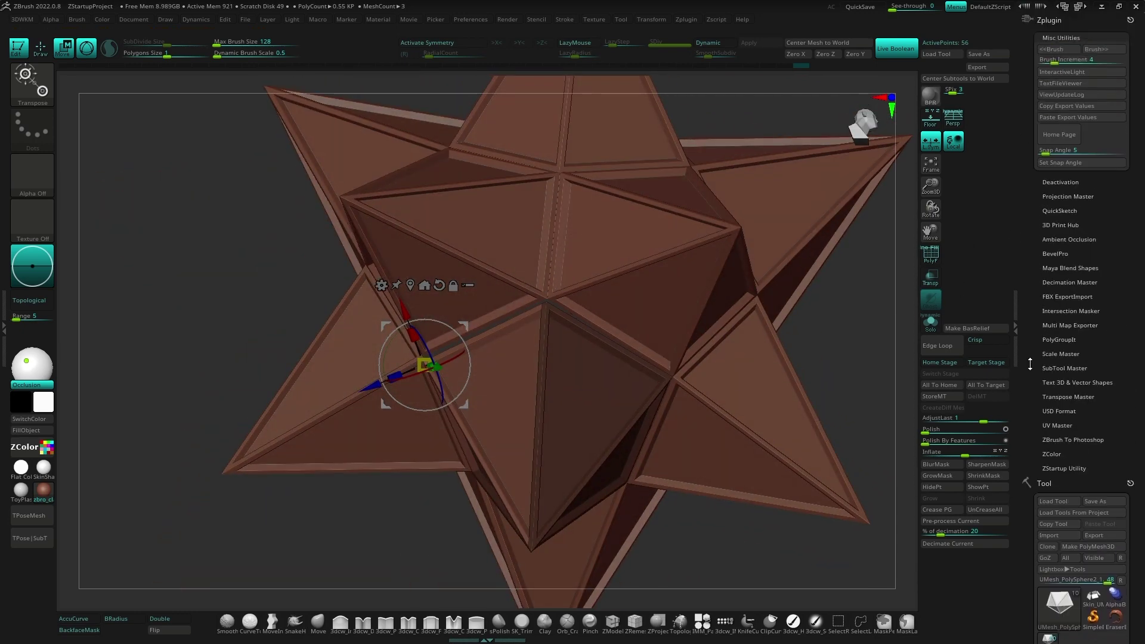
scroll(1038, 352, down, 5)
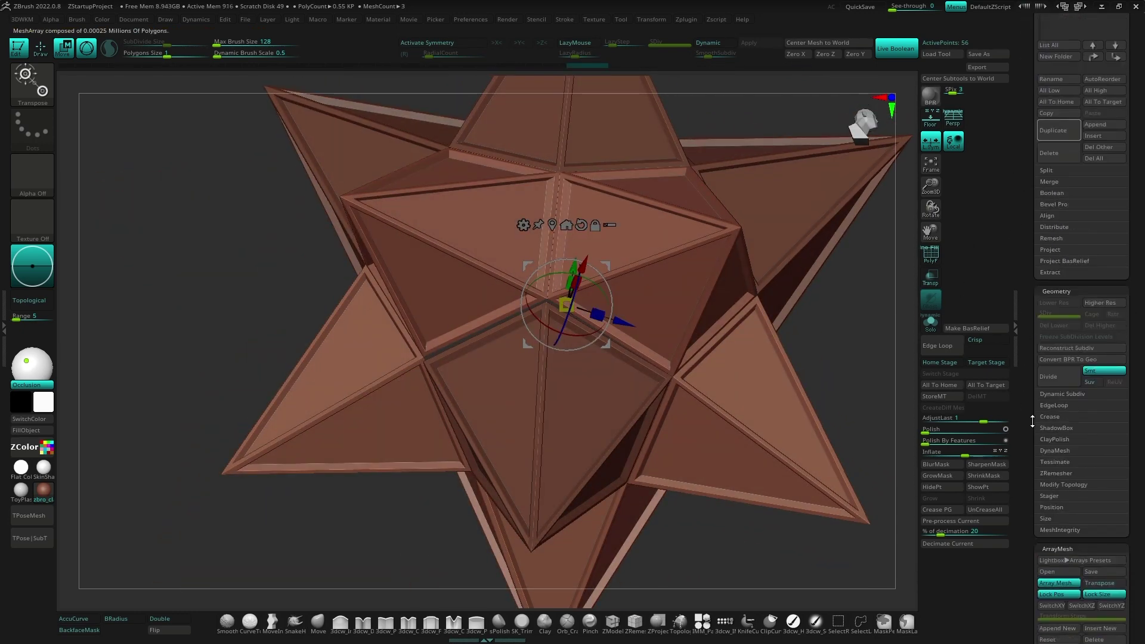
scroll(1024, 371, down, 5)
click(1047, 481)
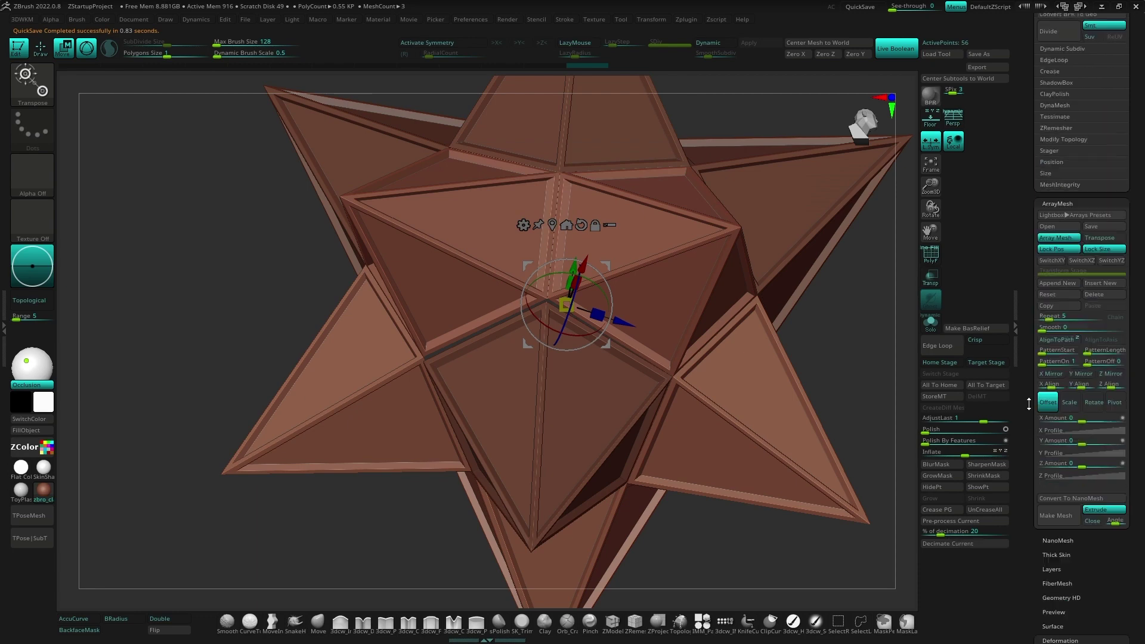
scroll(1049, 495, down, 4)
click(757, 486)
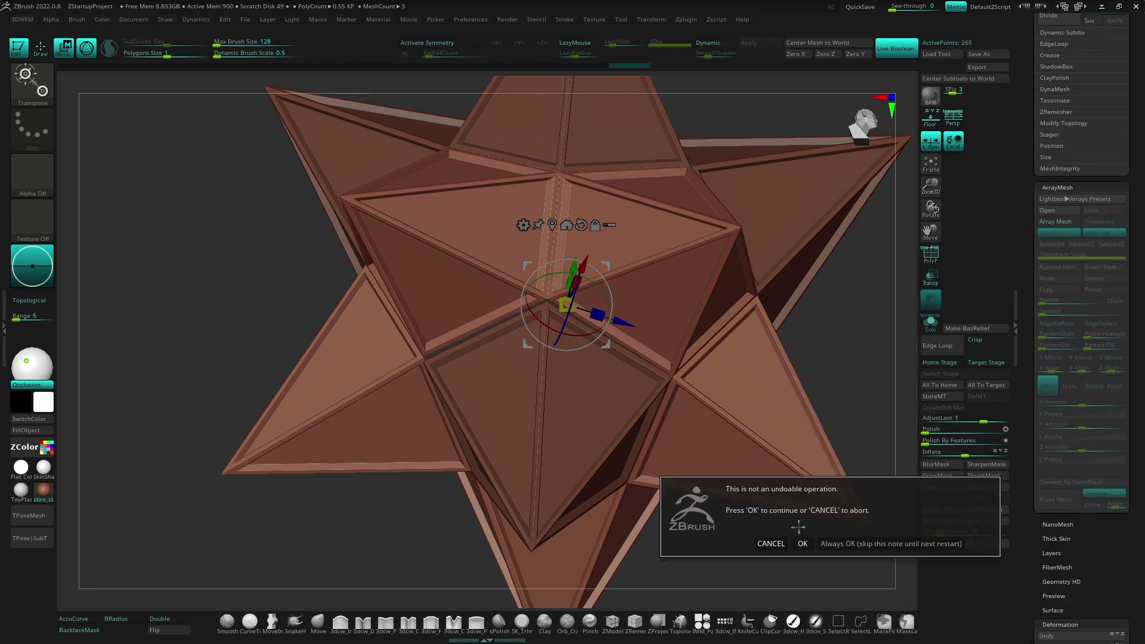
click(802, 541)
Step: Turn on PolyF with a flat material and lasso-mask the mesh around the bar junction
key(shift+f)
click(43, 467)
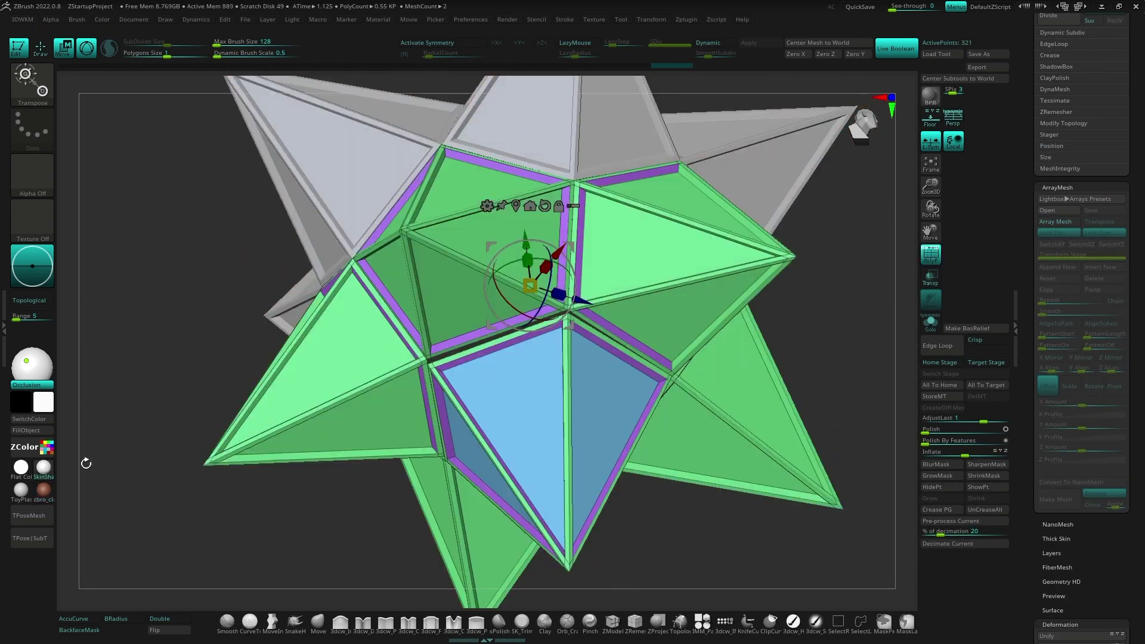
scroll(626, 409, up, 10)
right_drag(619, 373, 607, 403)
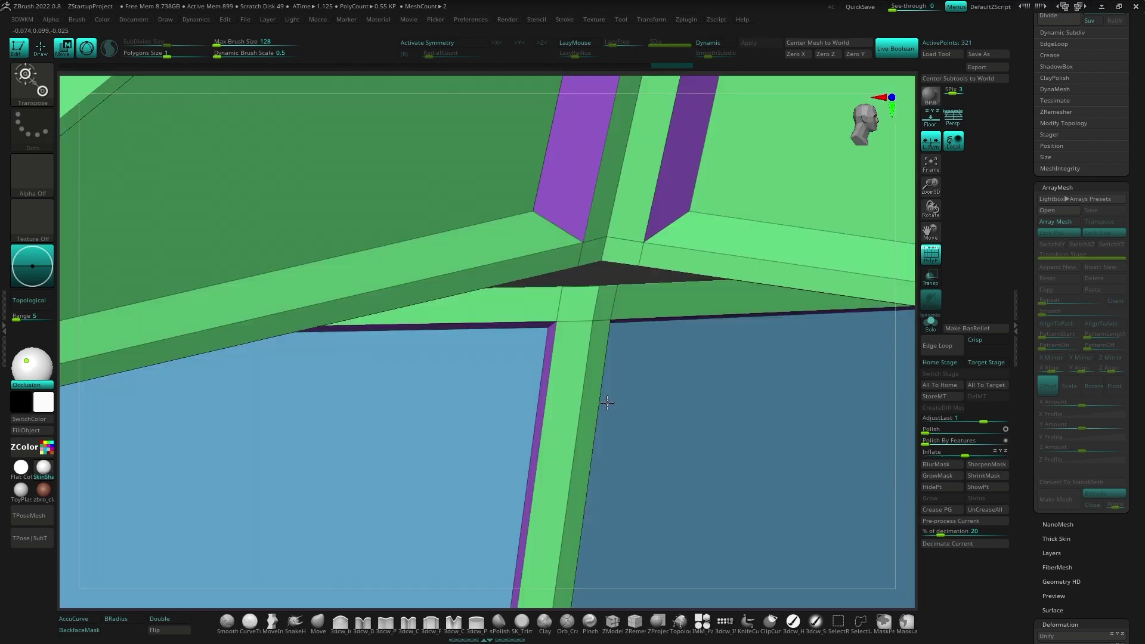
ctrl+drag(696, 354, 592, 320)
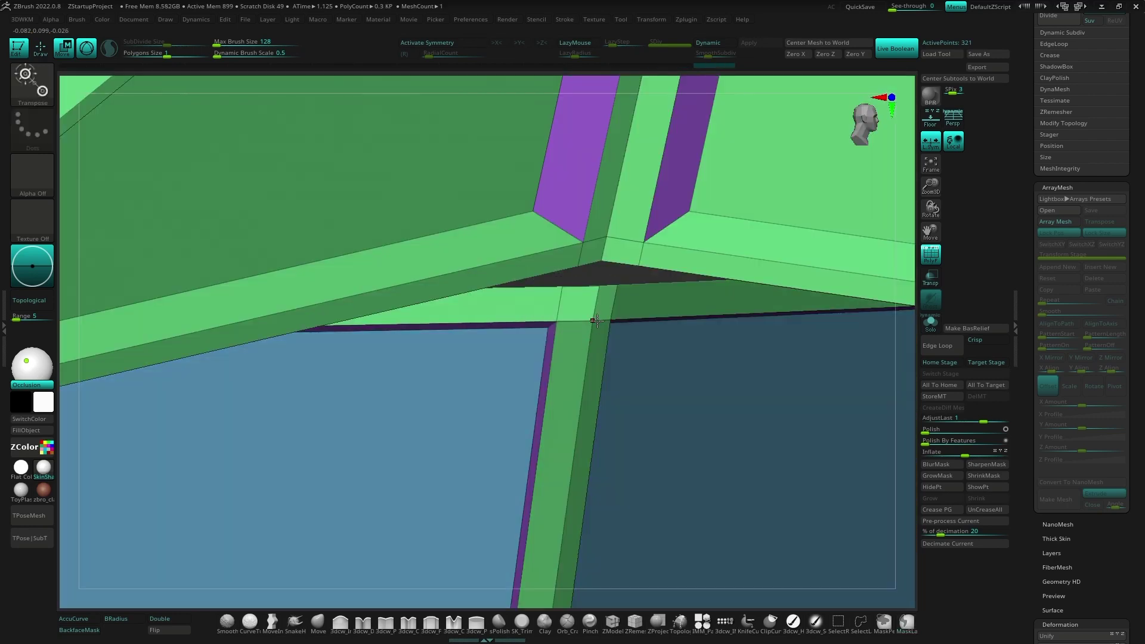
right_drag(630, 362, 574, 325)
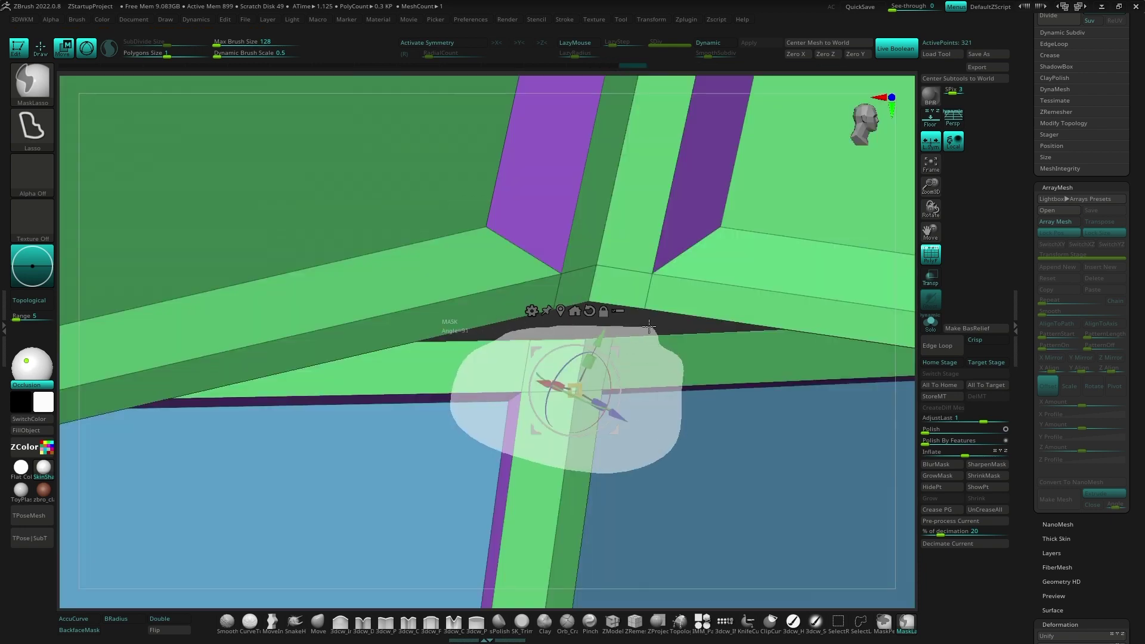
ctrl+drag(649, 326, 650, 328)
mouse_move(584, 358)
right_down()
mouse_move(546, 404)
mouse_move(566, 415)
right_up()
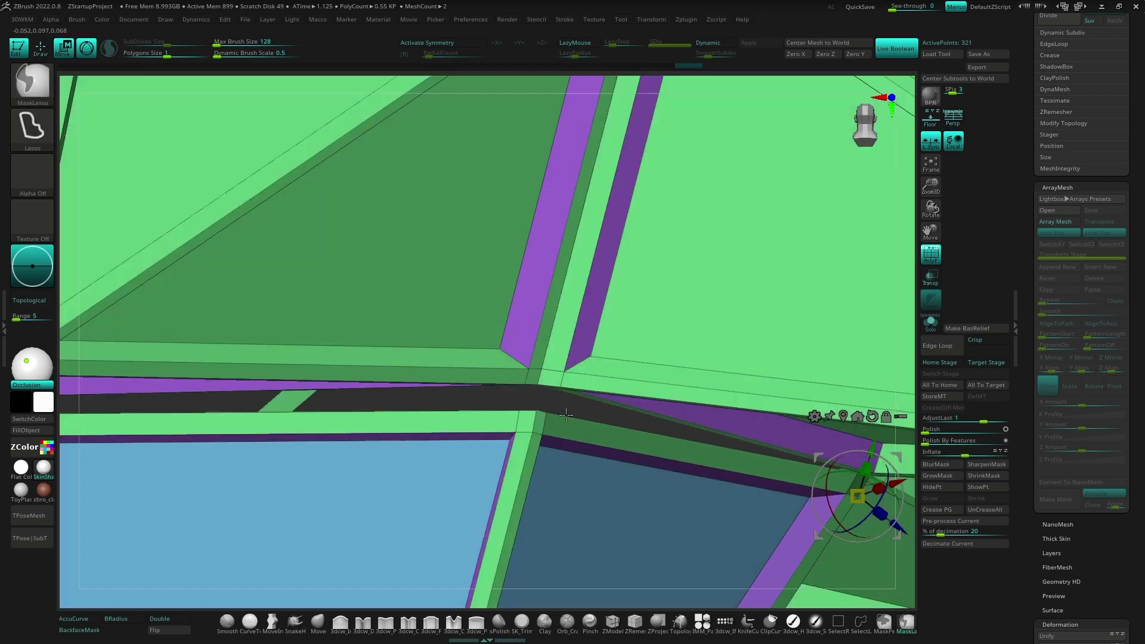
ctrl+drag(572, 429, 570, 426)
mouse_move(570, 426)
right_down()
mouse_move(553, 412)
mouse_move(624, 542)
mouse_move(525, 572)
mouse_move(606, 486)
mouse_move(567, 378)
mouse_move(515, 396)
right_up()
key(f)
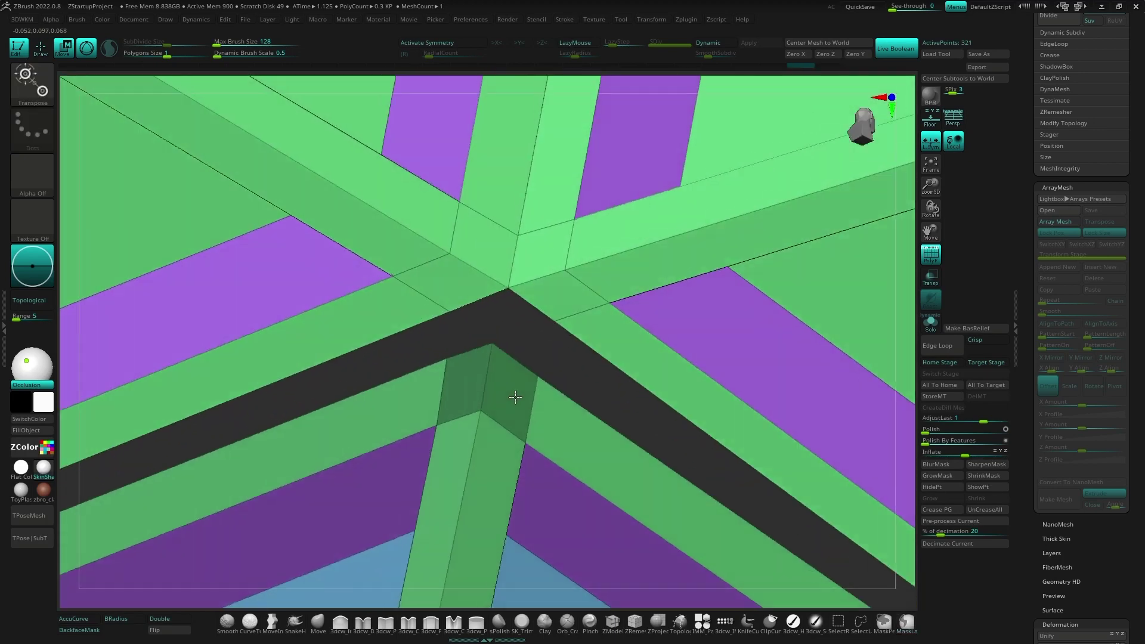
Step: Mask all but the lower bar piece and Ctrl-drag the gizmo to duplicate it at the junction
ctrl+drag(472, 325, 571, 356)
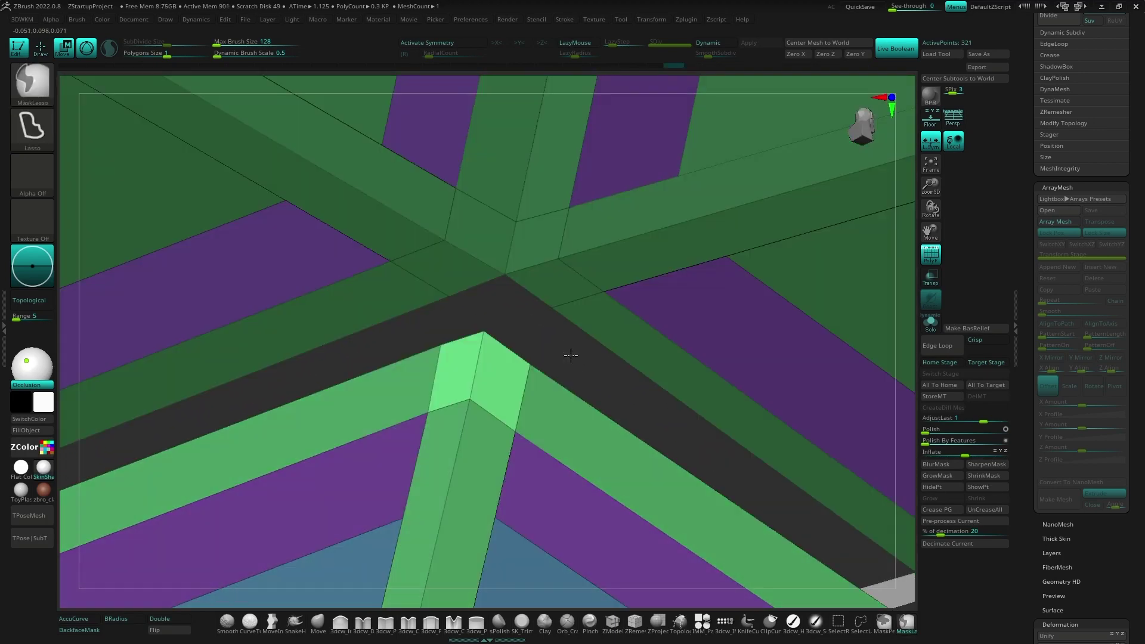
ctrl+drag(514, 437, 514, 437)
right_drag(514, 436, 522, 413)
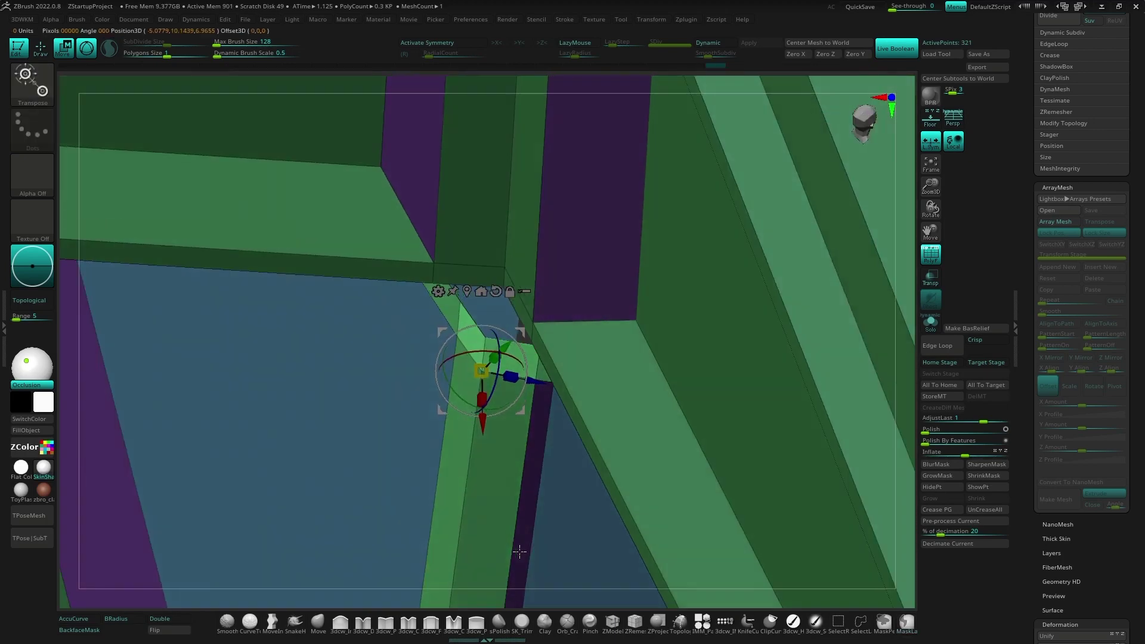
mouse_move(534, 373)
right_down()
mouse_move(573, 348)
mouse_move(647, 435)
mouse_move(536, 417)
mouse_move(504, 364)
mouse_move(519, 334)
mouse_move(484, 271)
right_up()
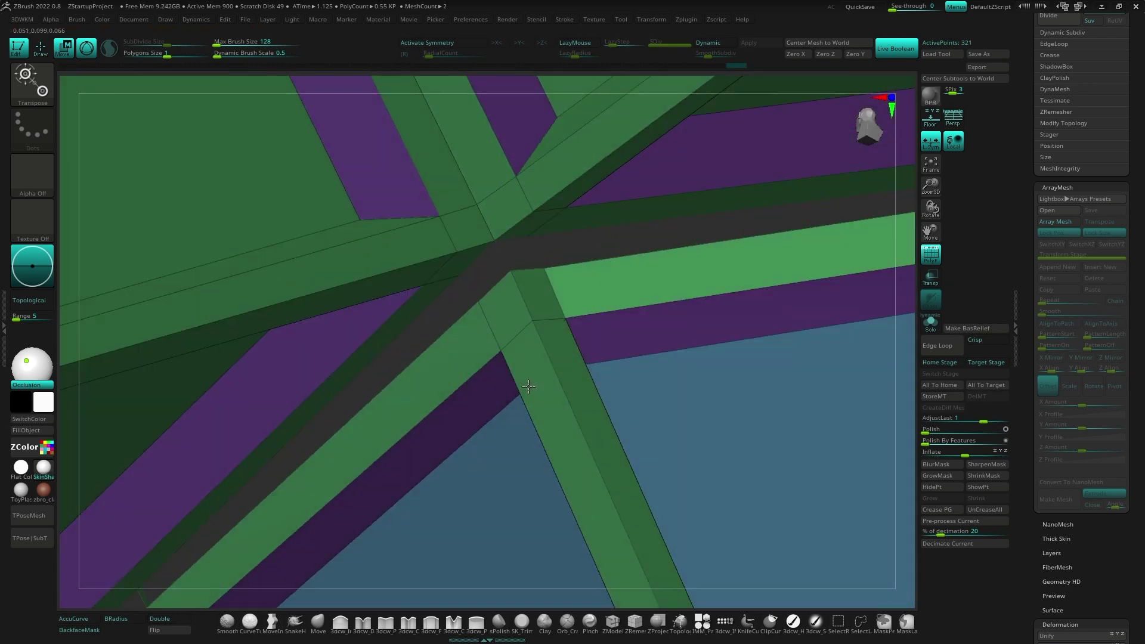
mouse_move(484, 271)
ctrl+mouse_down()
mouse_move(458, 385)
mouse_move(506, 306)
ctrl+mouse_up()
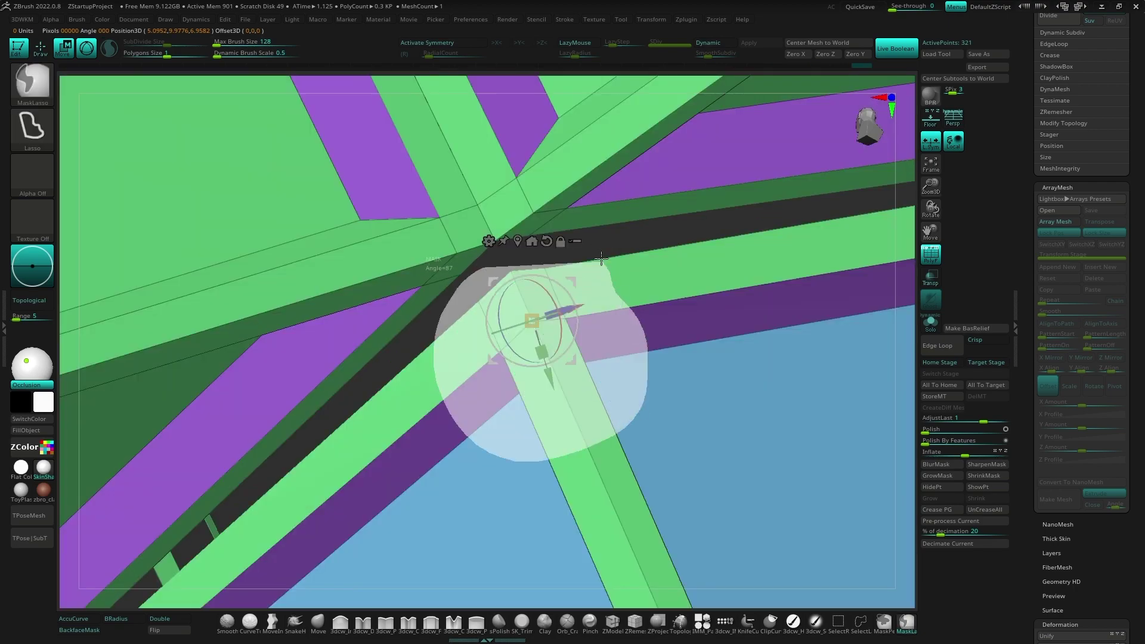
ctrl+drag(601, 258, 602, 262)
right_drag(602, 262, 608, 444)
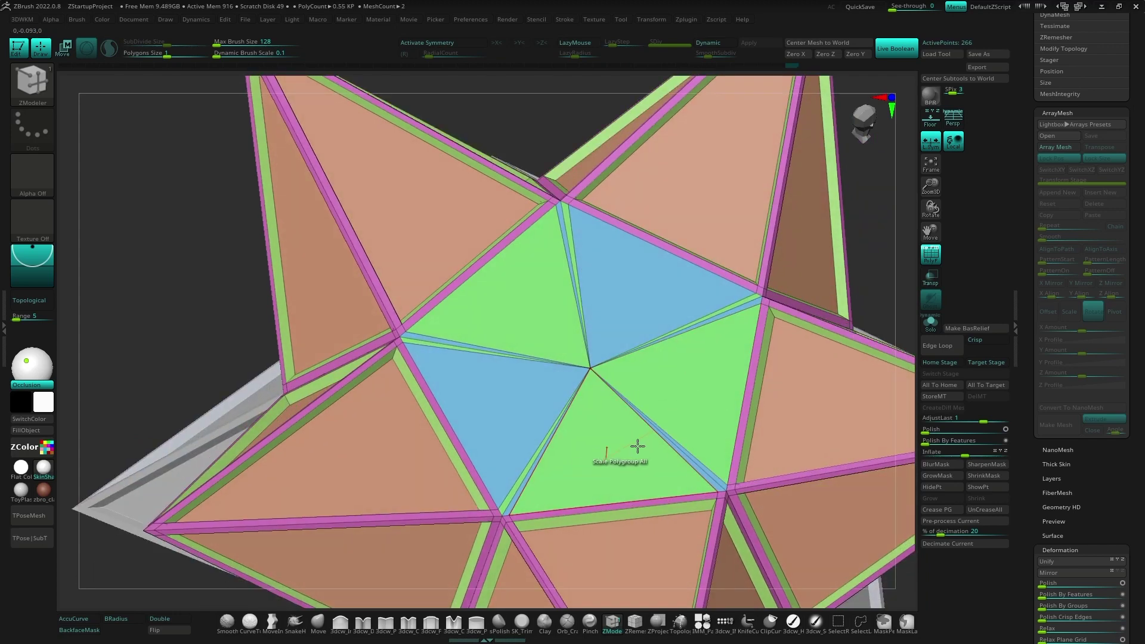
Step: Merge the star's central triangular faces into one polygroup with the ZModeler PolyGroup action
key(space)
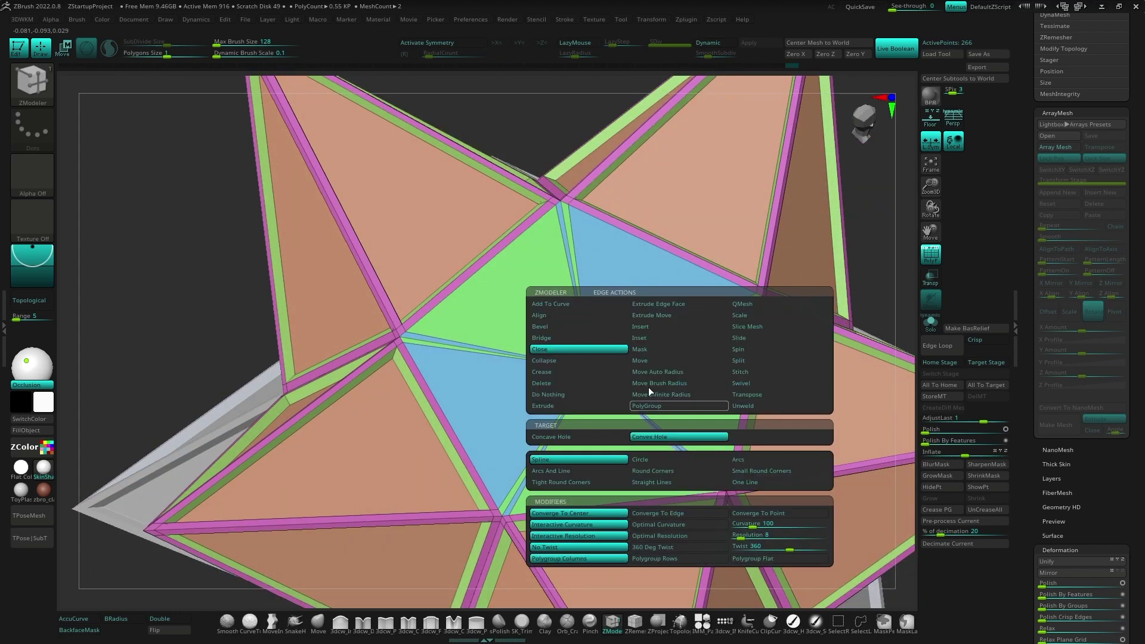
click(672, 451)
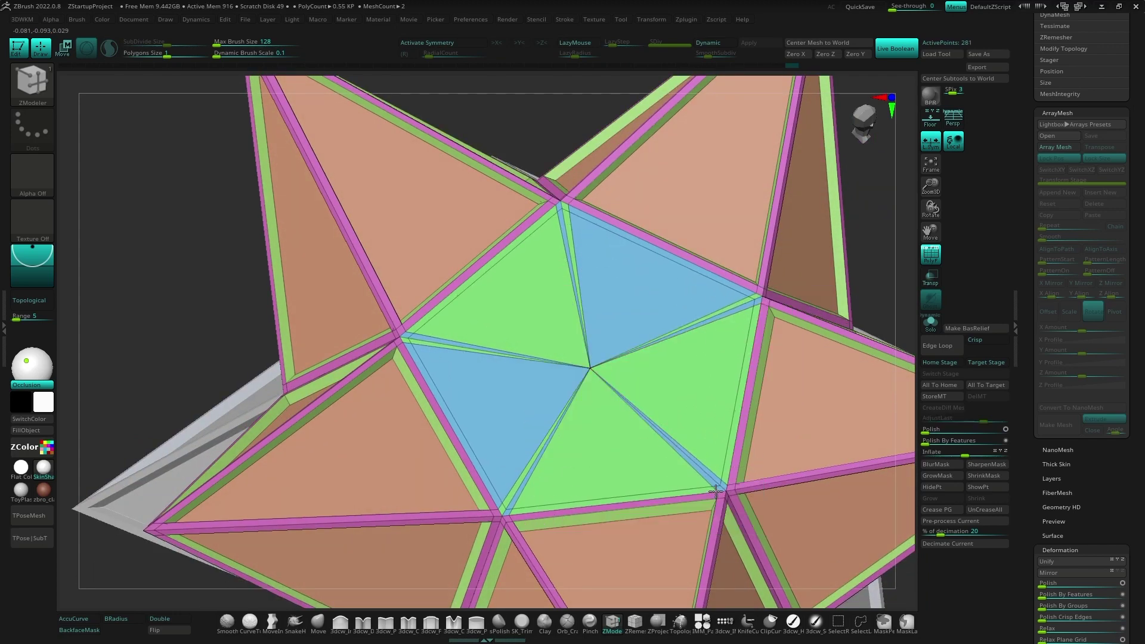
key(space)
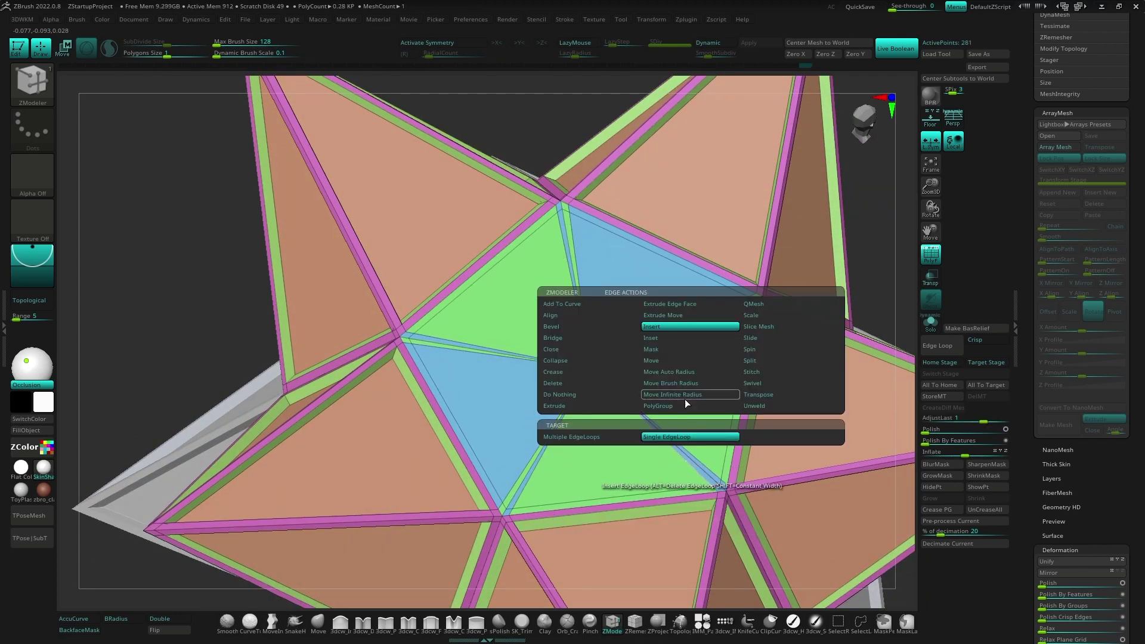
click(690, 396)
click(692, 468)
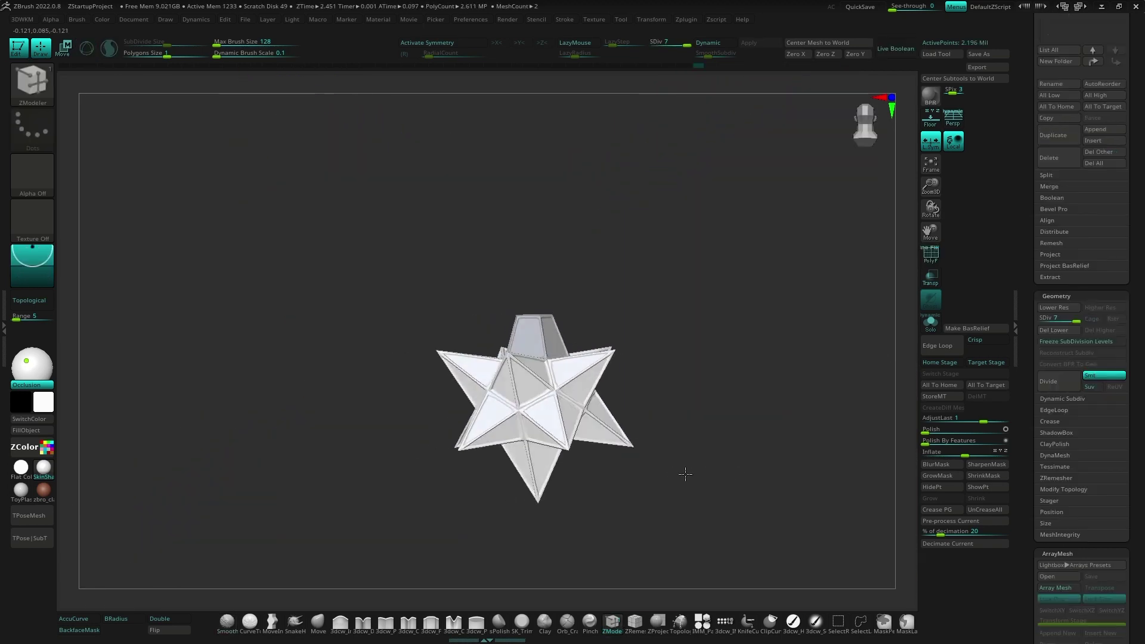
mouse_move(685, 474)
mouse_down()
mouse_move(677, 542)
mouse_move(780, 435)
mouse_move(644, 376)
mouse_move(748, 430)
mouse_up()
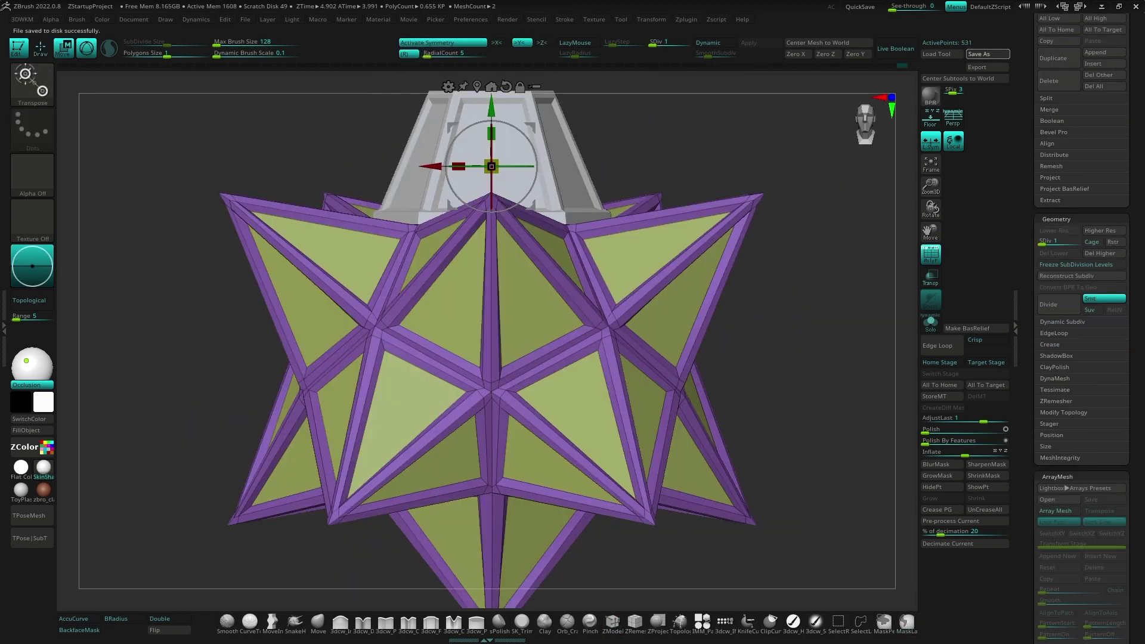
Step: Solo the star frame and turn on Dynamic subdivision preview
click(930, 322)
mouse_move(656, 298)
mouse_down()
mouse_move(622, 335)
mouse_move(656, 286)
mouse_up()
key(q)
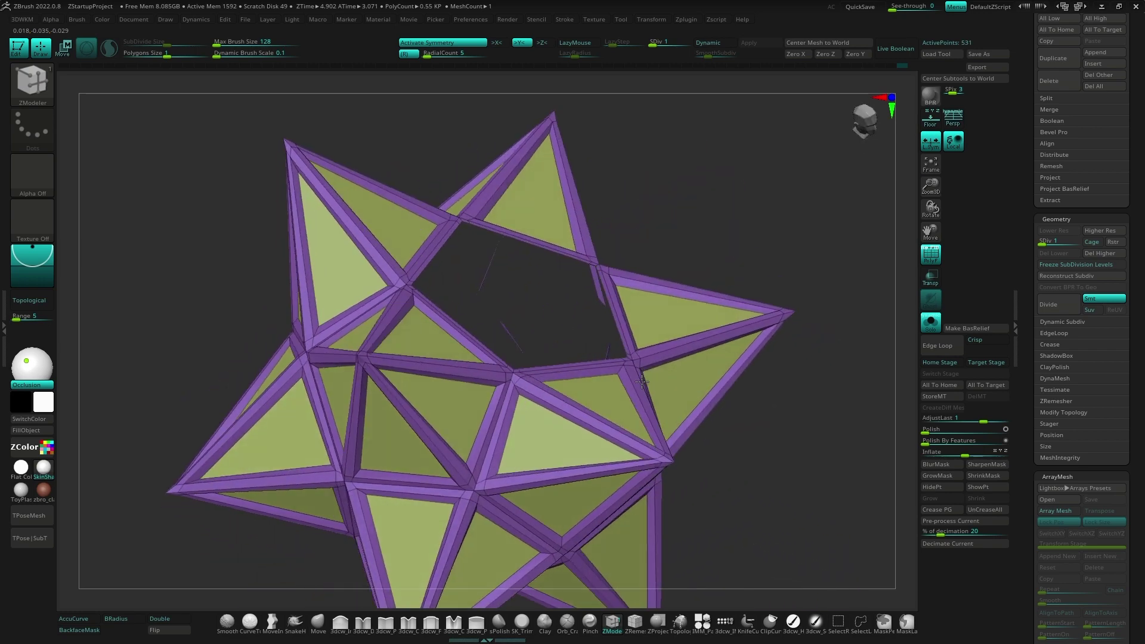
click(709, 44)
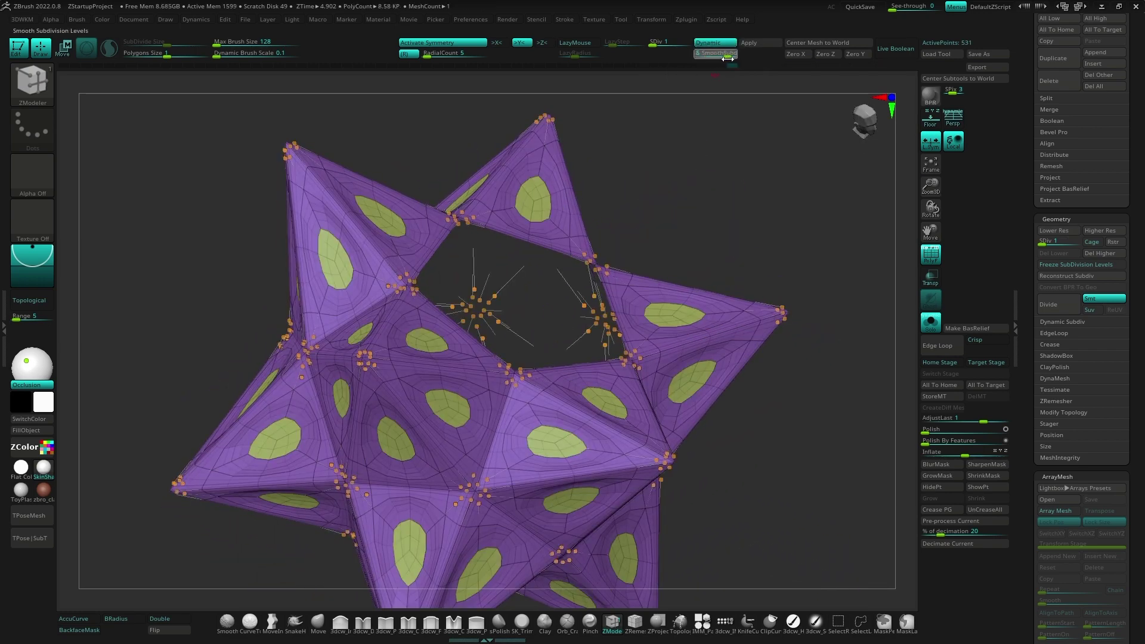
drag(727, 58, 730, 58)
scroll(1052, 173, down, 2)
scroll(1052, 173, down, 2)
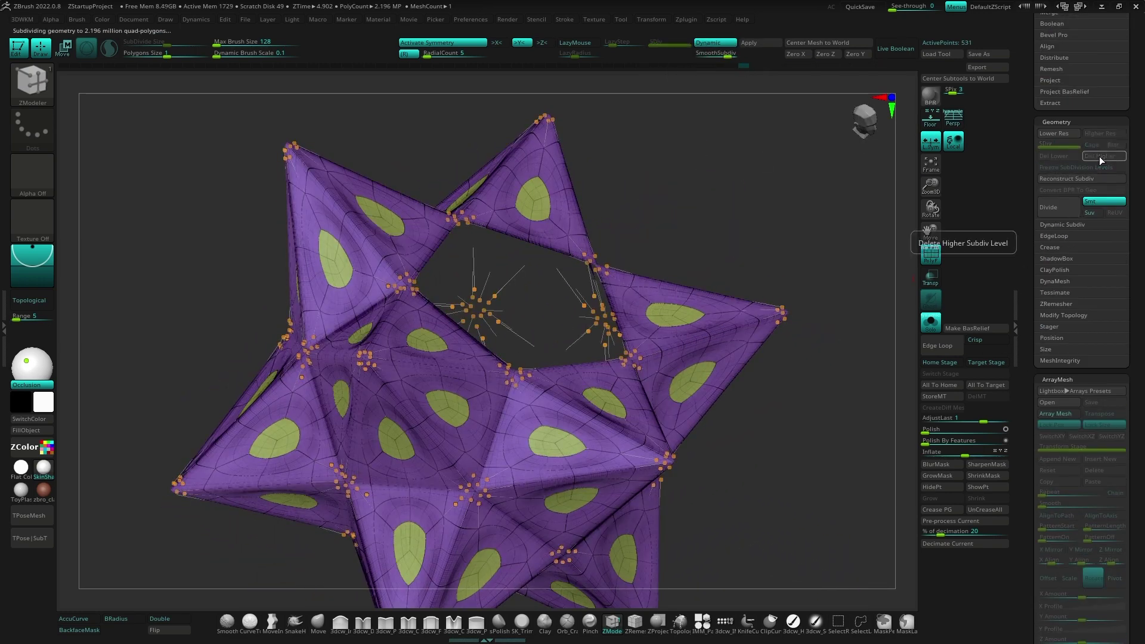
Step: Raise QGrid to 15 with Chamfer enabled and inspect the beveled panels
click(1062, 225)
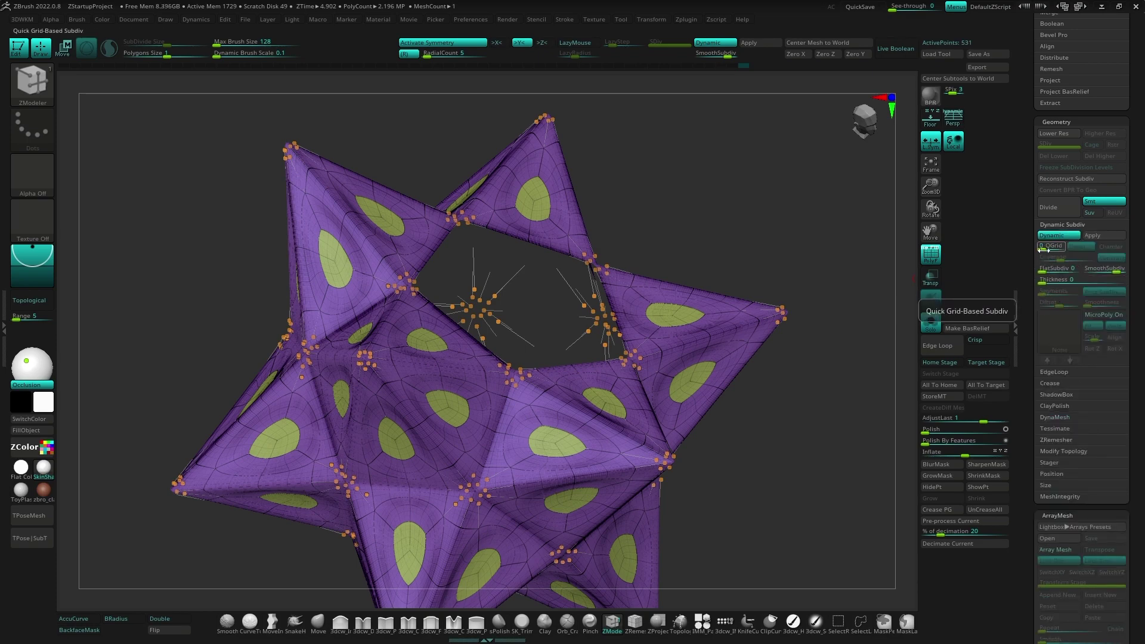
drag(1044, 250, 1051, 251)
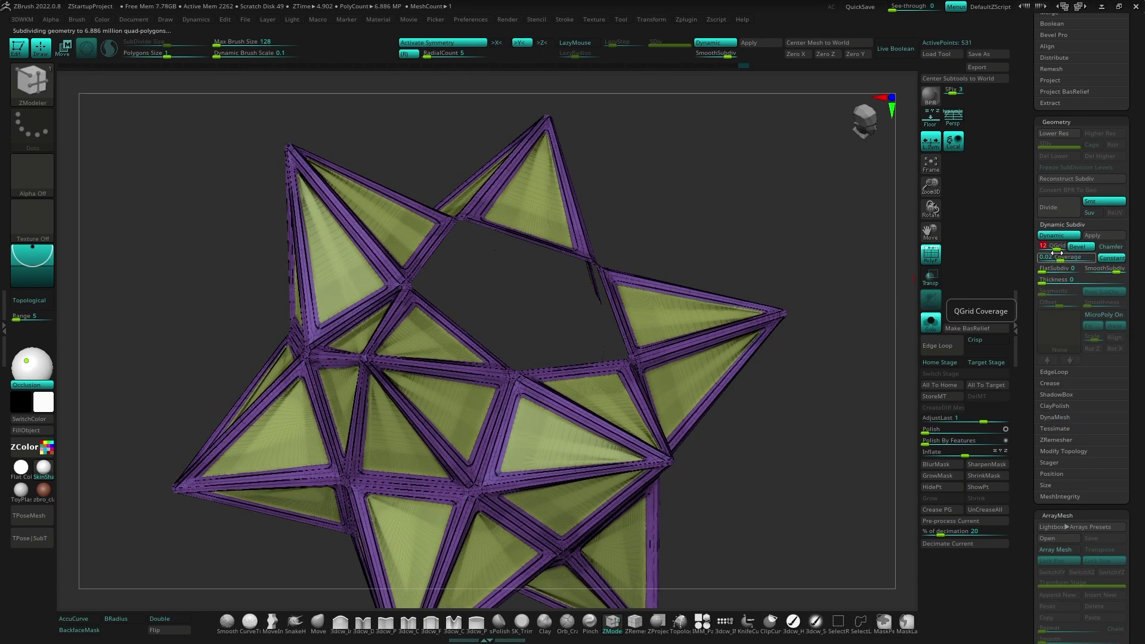
drag(703, 434, 710, 421)
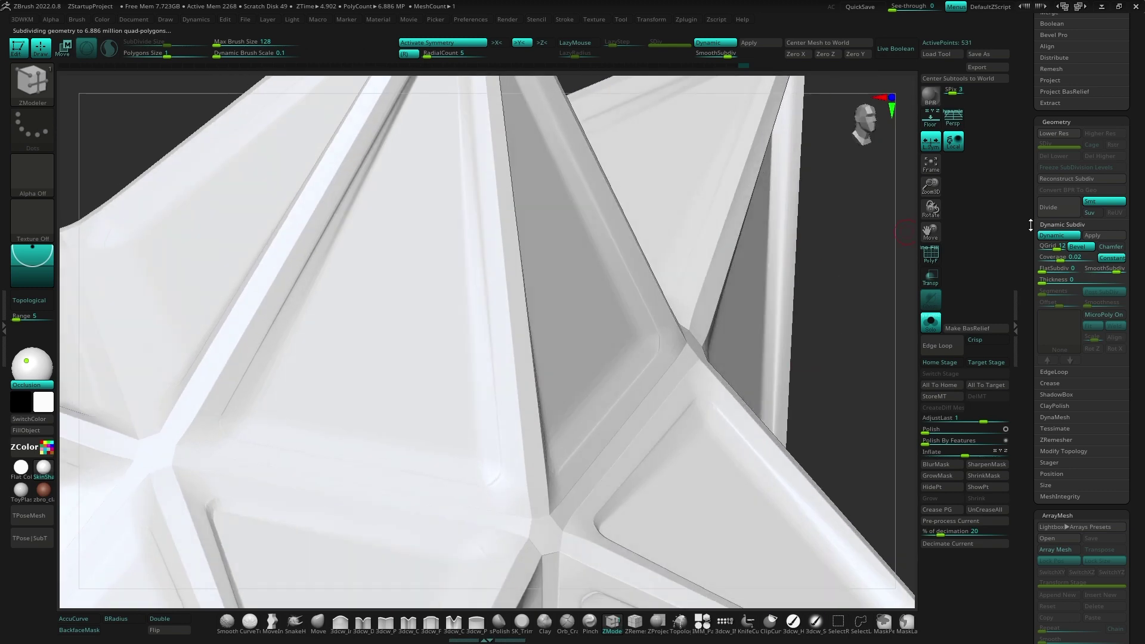
drag(1044, 250, 1051, 251)
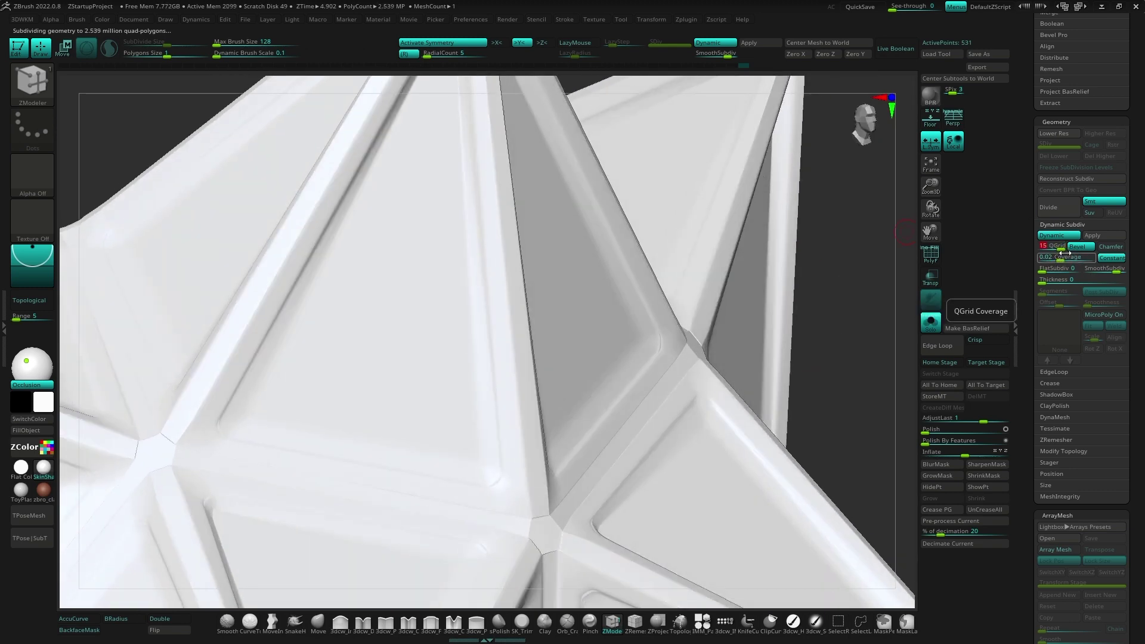
click(1107, 249)
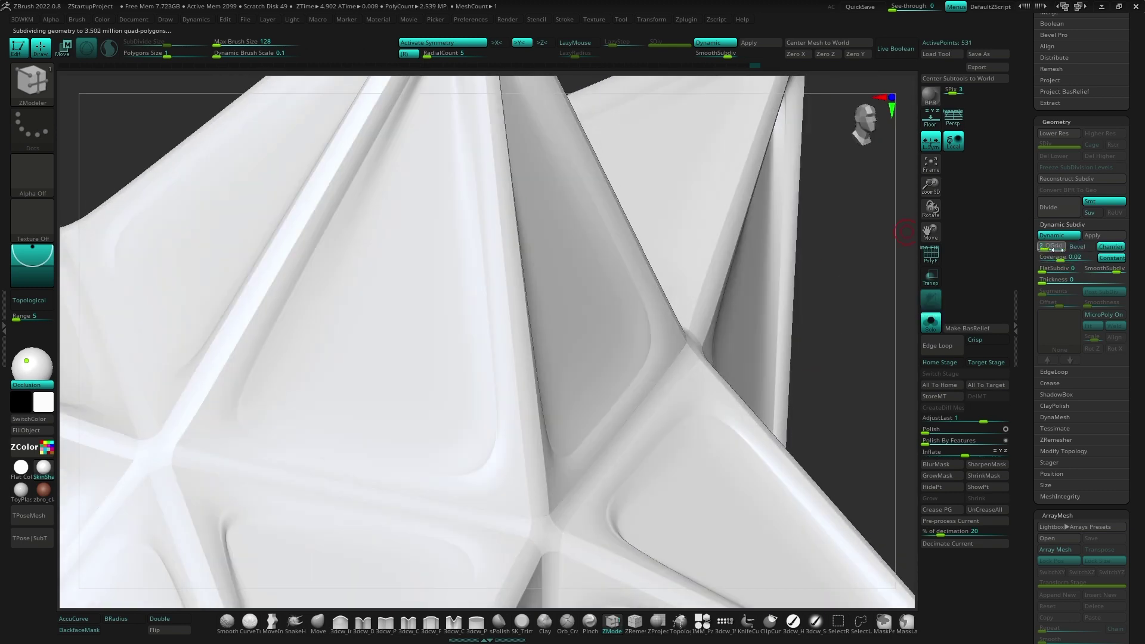
mouse_move(668, 292)
mouse_down()
mouse_move(756, 332)
mouse_move(731, 355)
mouse_move(370, 447)
mouse_move(815, 468)
mouse_move(647, 374)
mouse_up()
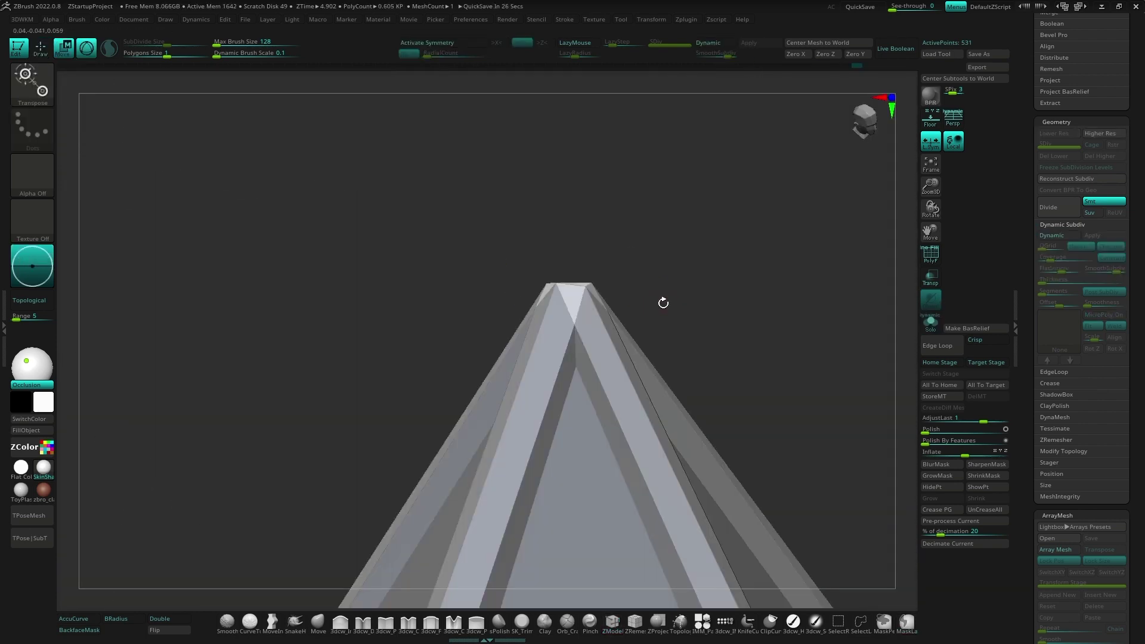
key(w)
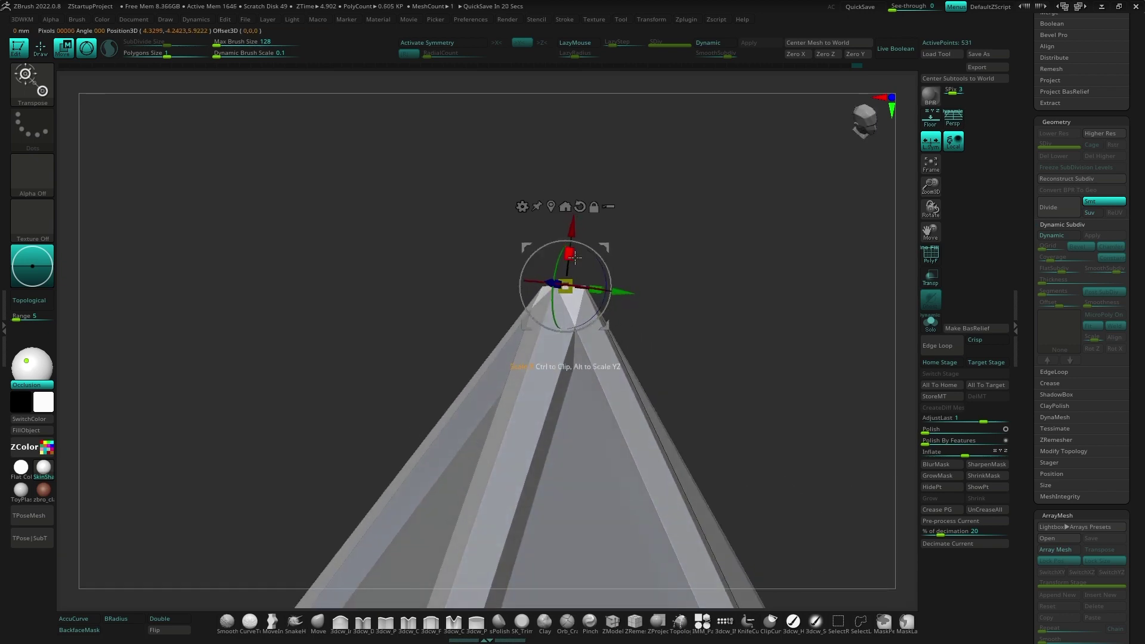
mouse_move(611, 272)
mouse_down()
mouse_move(718, 385)
mouse_move(588, 332)
mouse_move(706, 391)
mouse_move(715, 376)
mouse_move(744, 376)
mouse_up()
key(b)
key(z)
key(m)
scroll(583, 359, down, 5)
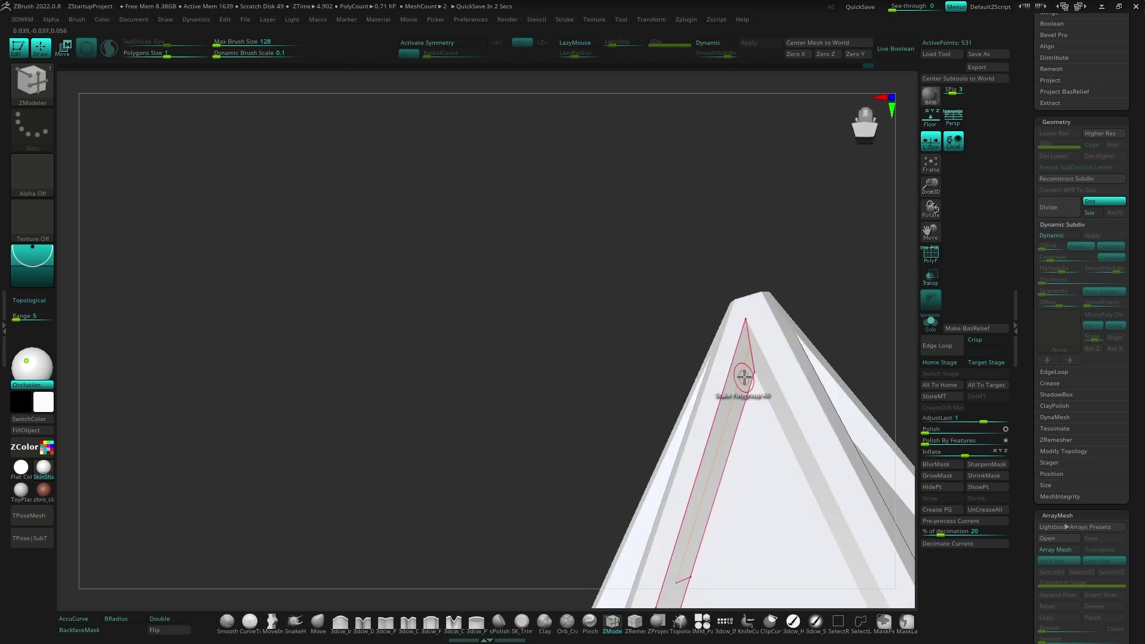
mouse_move(763, 366)
right_down()
mouse_move(756, 383)
mouse_move(644, 404)
mouse_move(662, 343)
mouse_move(695, 355)
mouse_move(749, 349)
right_up()
right_drag(750, 305, 755, 315)
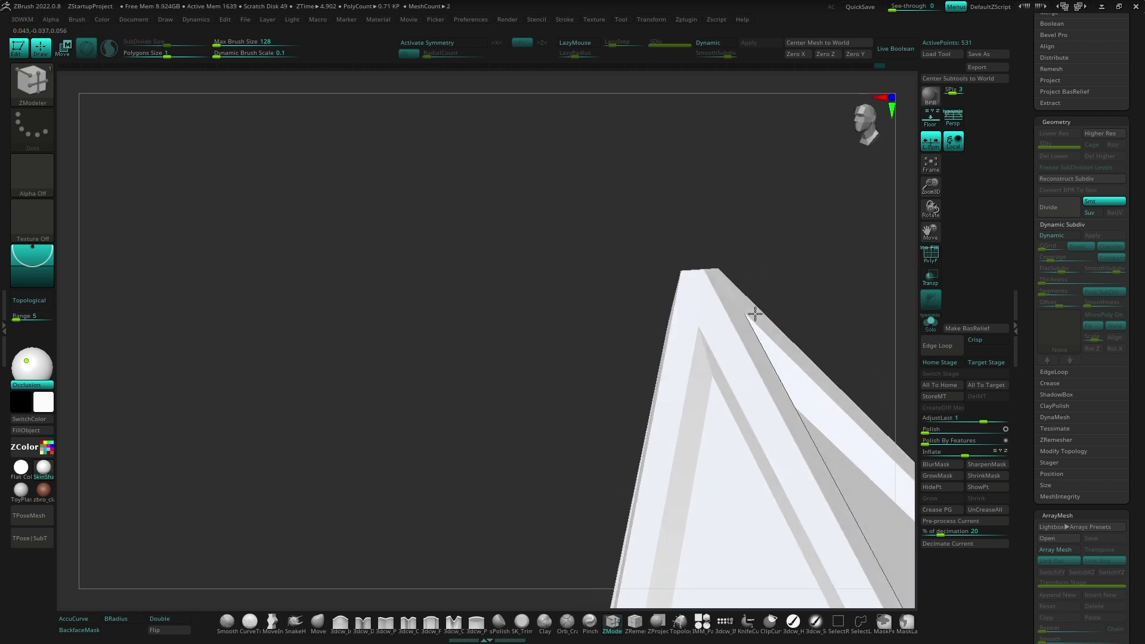
ctrl+click(651, 260)
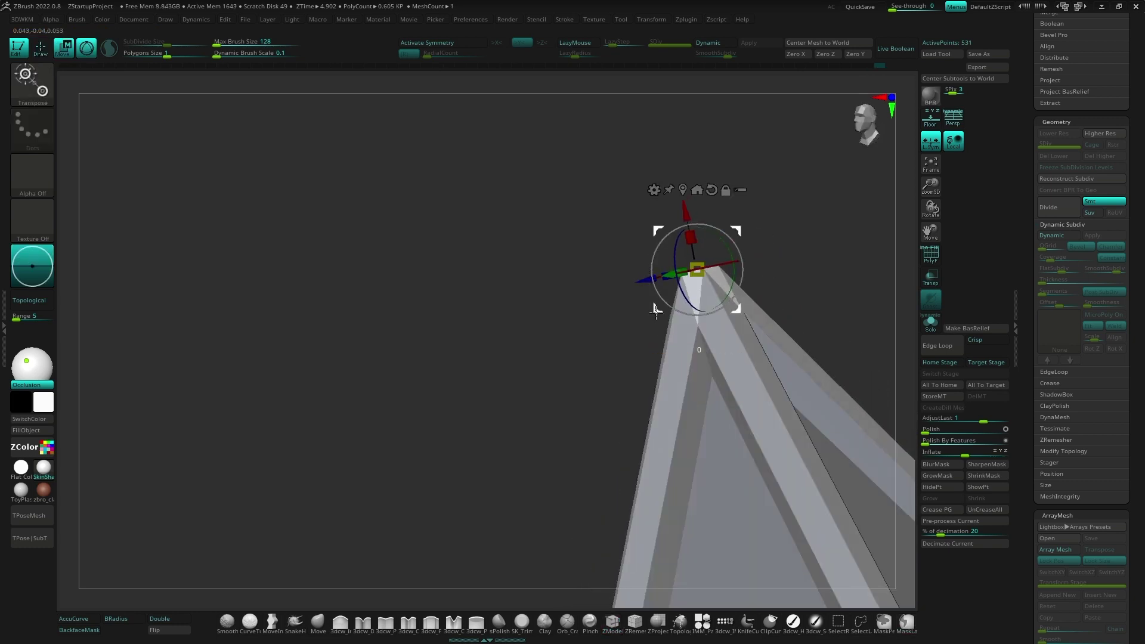
key(q)
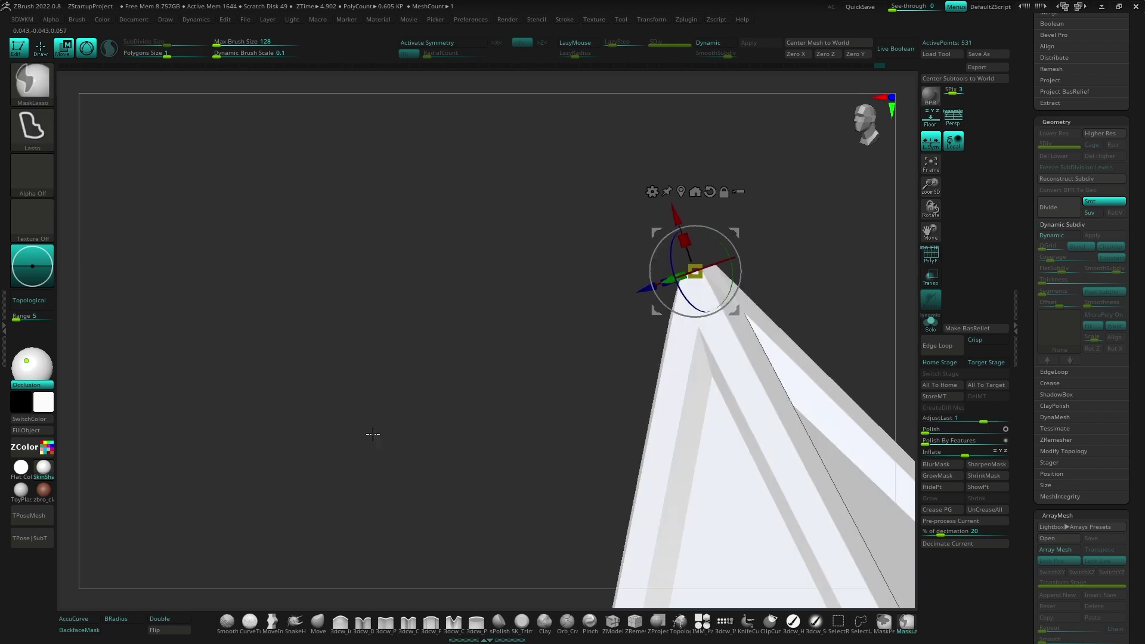
right_drag(374, 435, 567, 351)
key(f)
mouse_move(773, 453)
right_down()
mouse_move(616, 418)
mouse_move(614, 327)
mouse_move(667, 371)
mouse_move(602, 297)
mouse_move(623, 328)
mouse_move(690, 294)
mouse_move(722, 334)
mouse_move(648, 314)
mouse_move(649, 340)
mouse_move(697, 286)
mouse_move(718, 296)
mouse_move(597, 350)
mouse_move(670, 389)
mouse_move(624, 378)
mouse_move(619, 350)
mouse_move(626, 384)
mouse_move(568, 333)
right_up()
Step: Place the Transpose Line on the magenta pentagon and move UMesh_PolySphere1 below UMesh_PolySphere2
drag(567, 333, 560, 320)
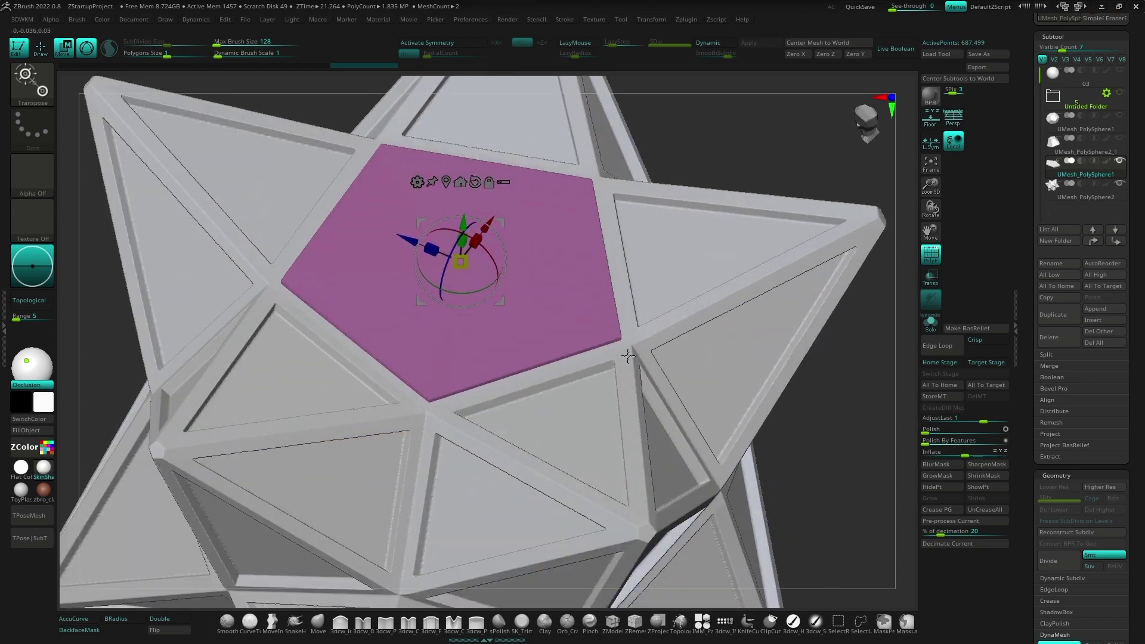
right_drag(607, 345, 572, 390)
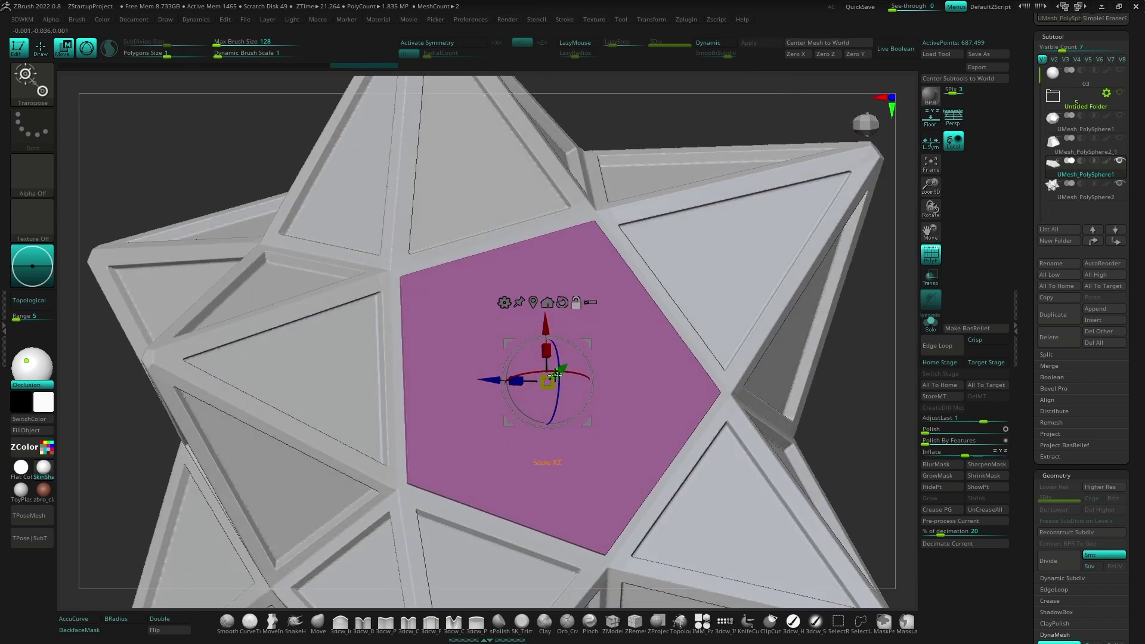
key(y)
right_drag(572, 390, 387, 426)
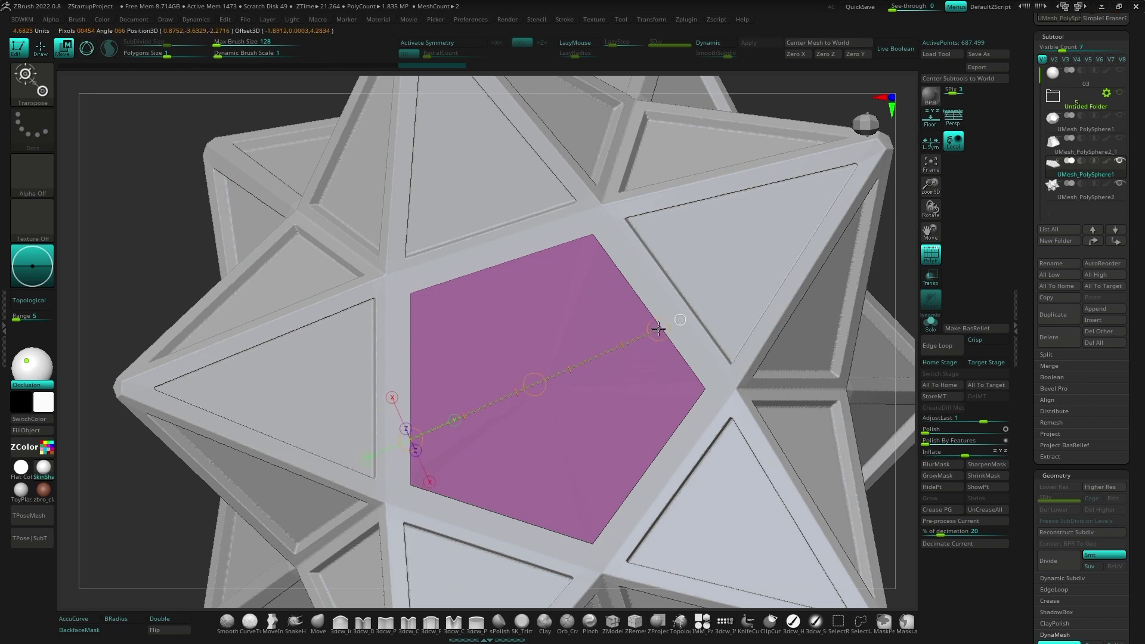
click(556, 389)
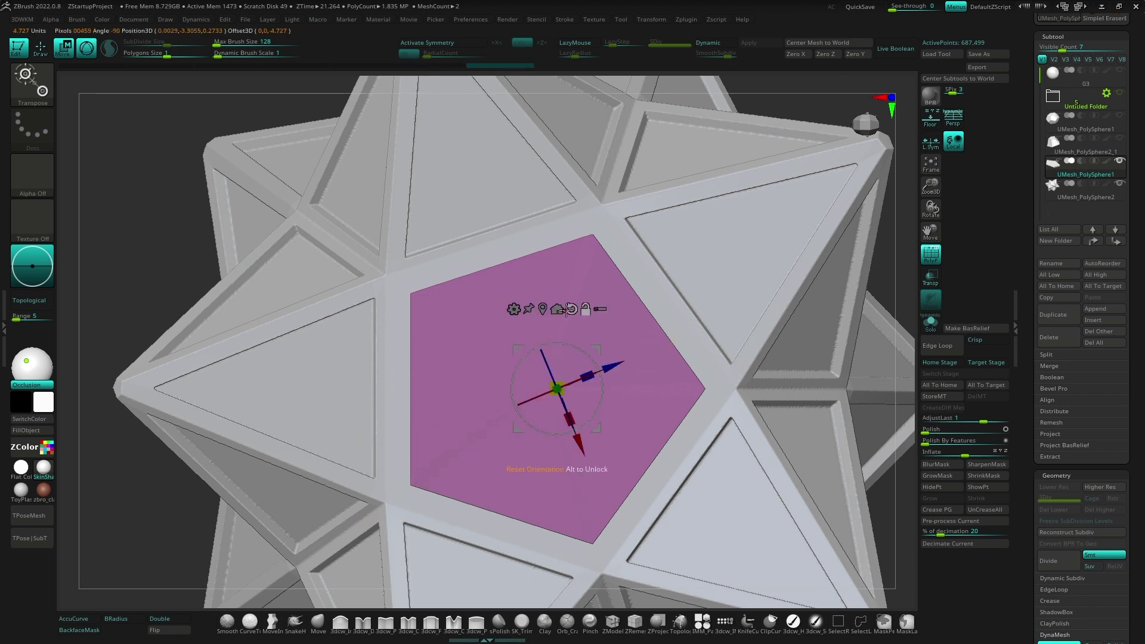
mouse_move(558, 311)
right_down()
mouse_move(555, 361)
mouse_move(596, 418)
right_up()
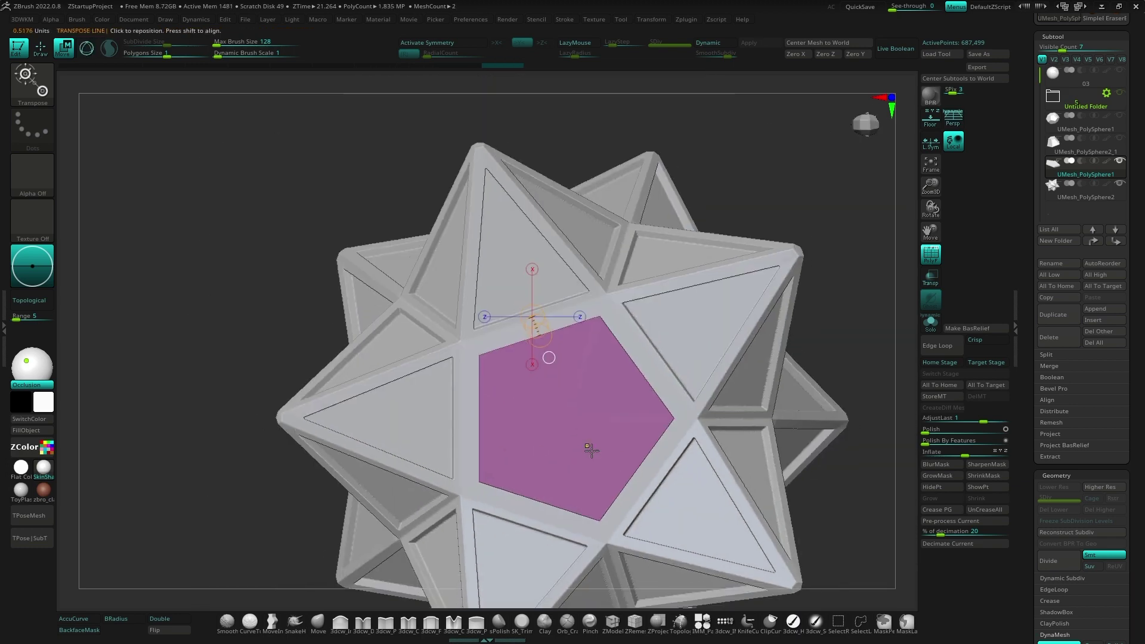
right_drag(589, 450, 606, 348)
right_drag(642, 397, 662, 388)
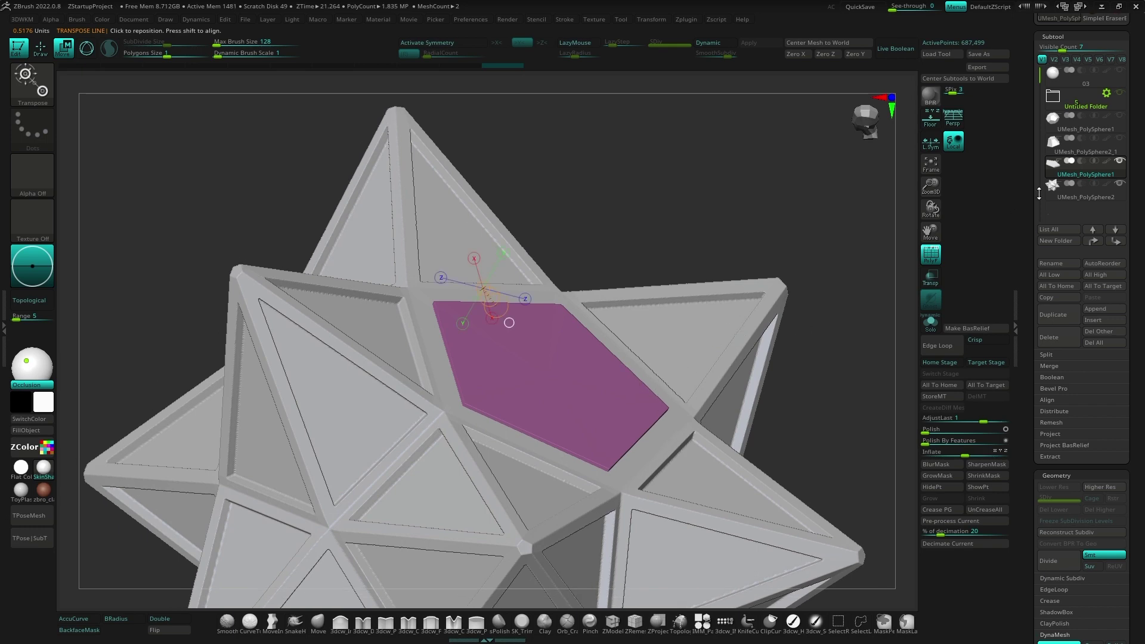
drag(1076, 208, 1076, 210)
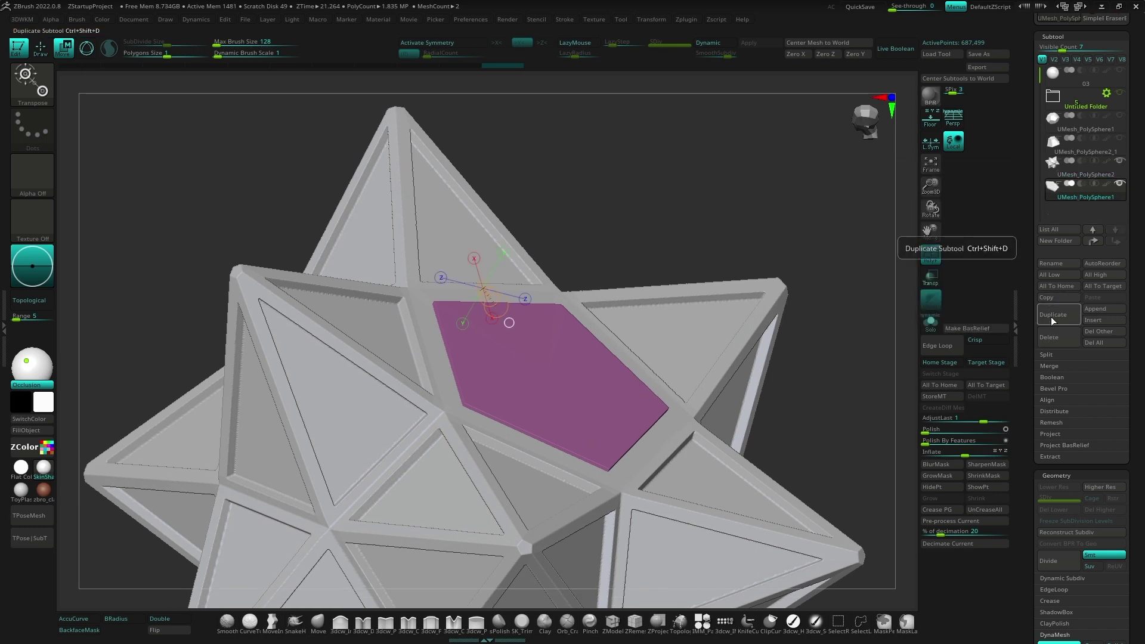
Step: Put UMesh_PolySphere2 in a new Untitled Folder and toggle the Live Boolean cut preview
click(1085, 170)
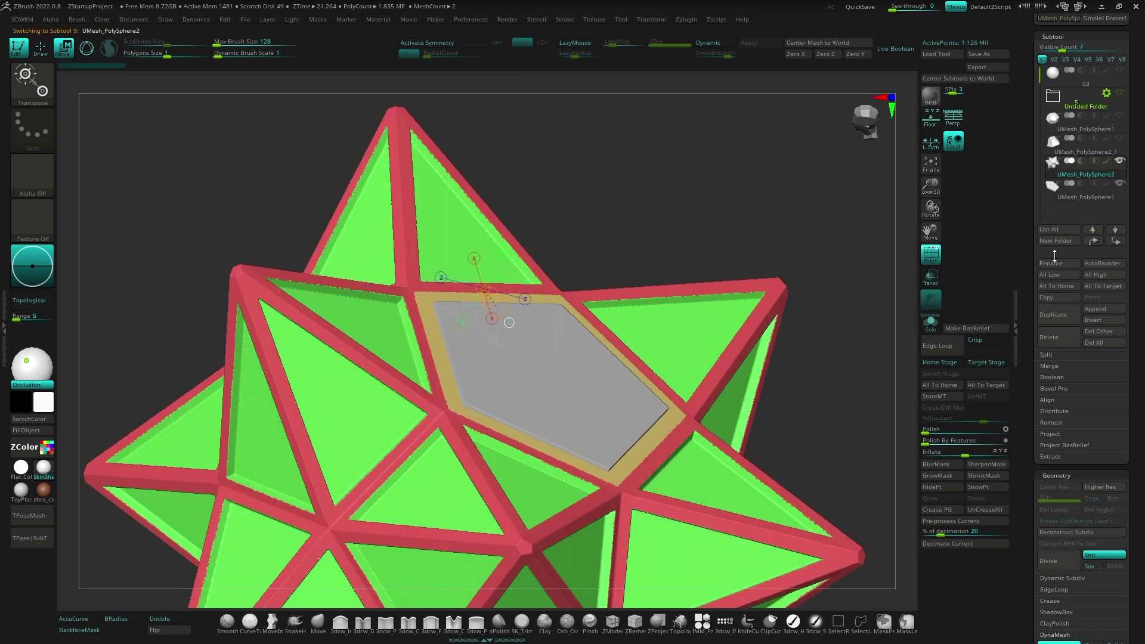
click(1056, 241)
key(Return)
click(895, 48)
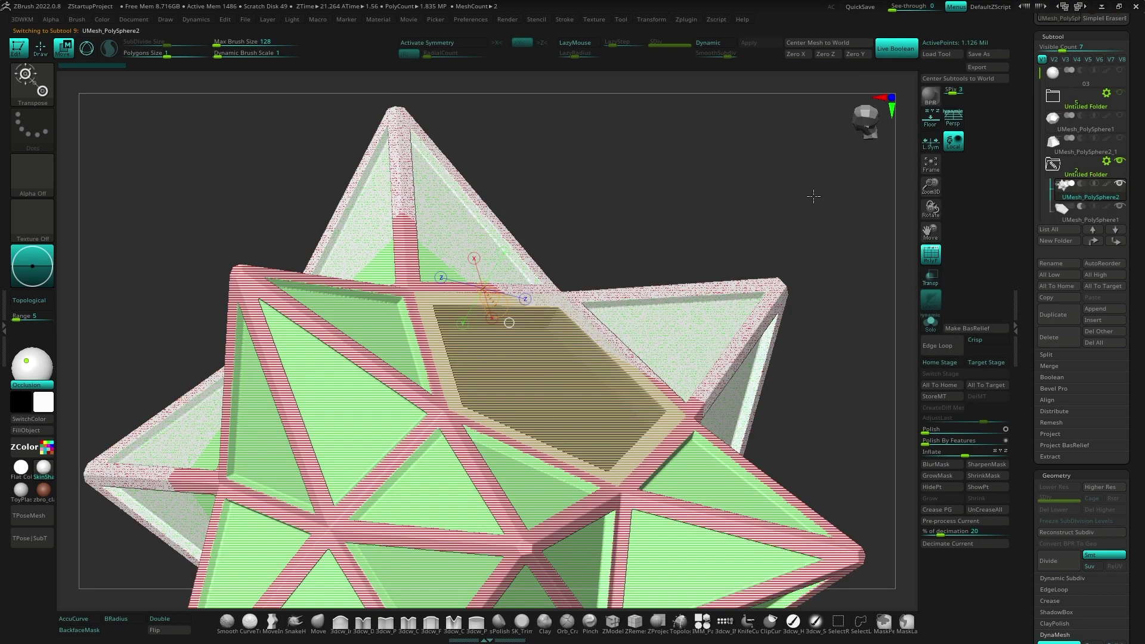
drag(911, 268, 644, 327)
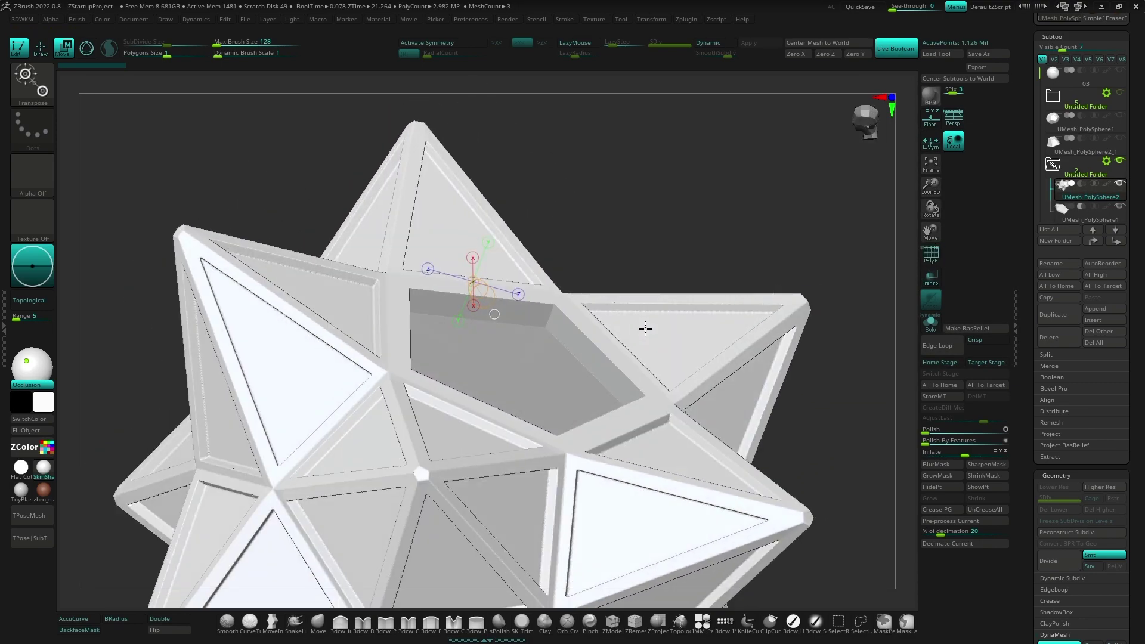
click(900, 55)
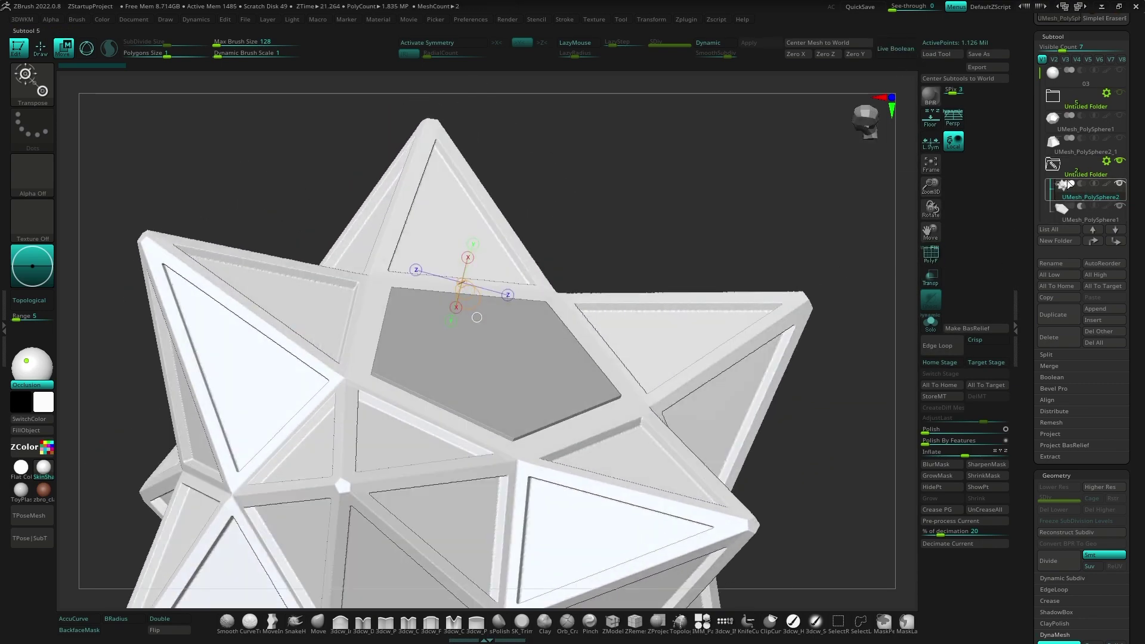
Step: Merge the pentagon cap down into the star mesh with MergeDown
scroll(1041, 86, down, 1)
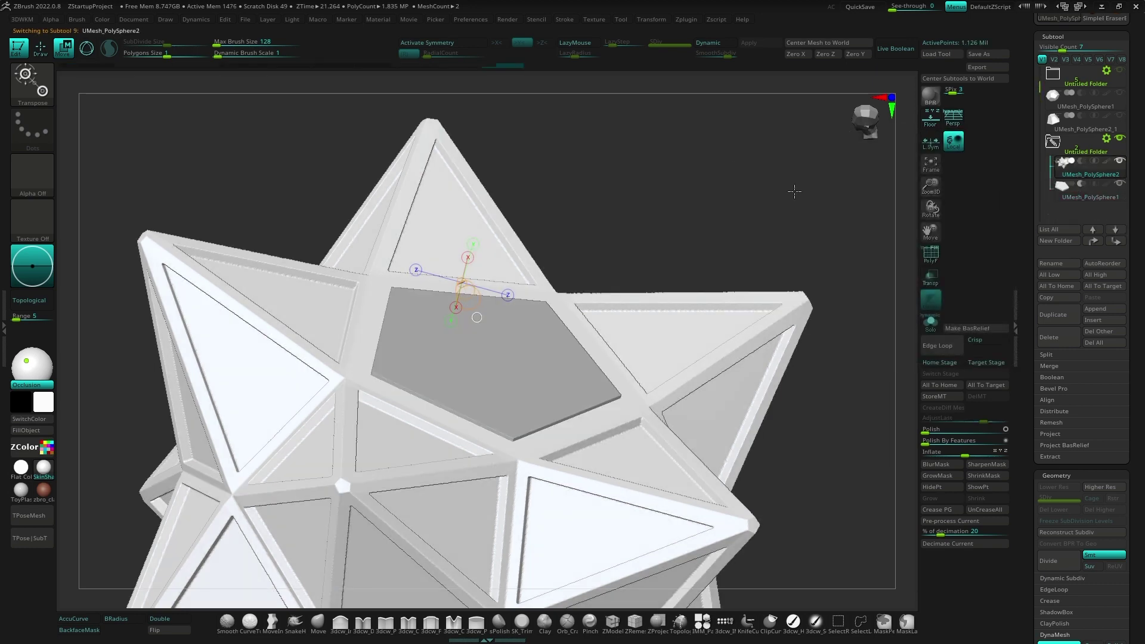
key(b)
key(z)
key(m)
key(space)
click(768, 388)
click(743, 411)
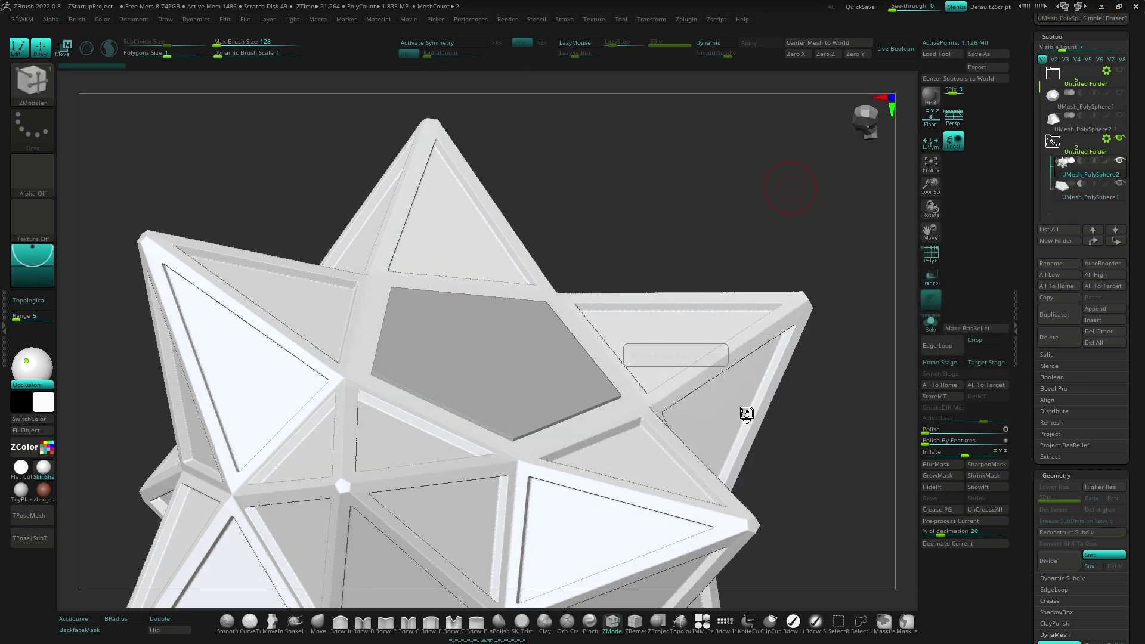
Step: Show polygroups and hollow the pentagonal piece with DynaMesh Create Shell
key(f)
key(shift+f)
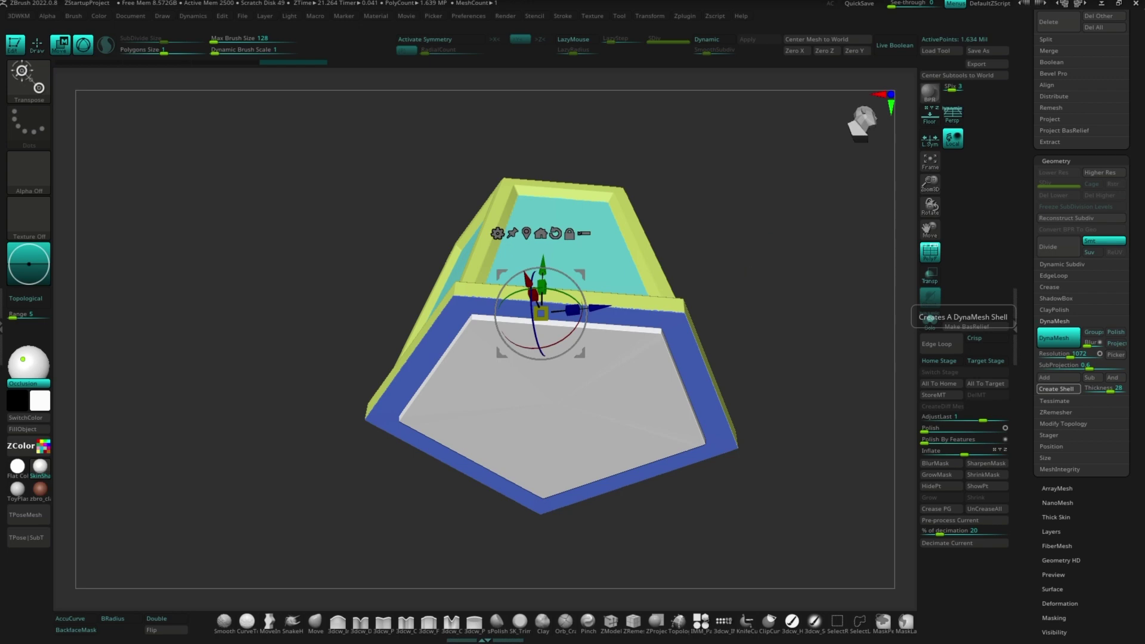
click(1058, 389)
mouse_move(775, 417)
mouse_down()
mouse_move(730, 348)
mouse_move(717, 418)
mouse_up()
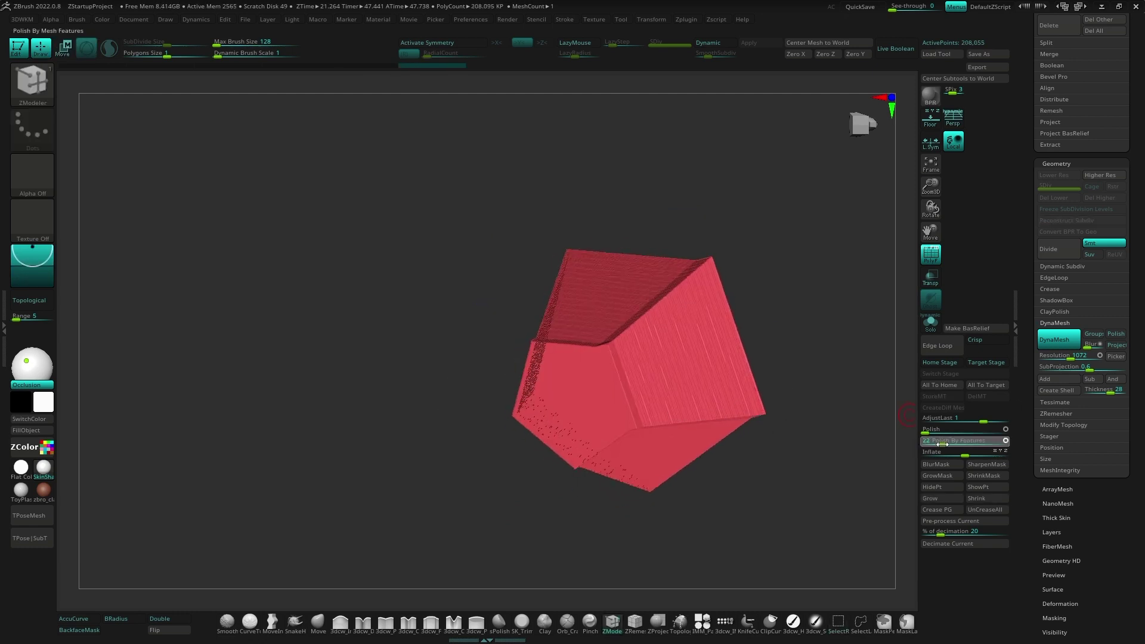
mouse_move(779, 473)
mouse_down()
mouse_move(751, 376)
mouse_move(649, 527)
mouse_up()
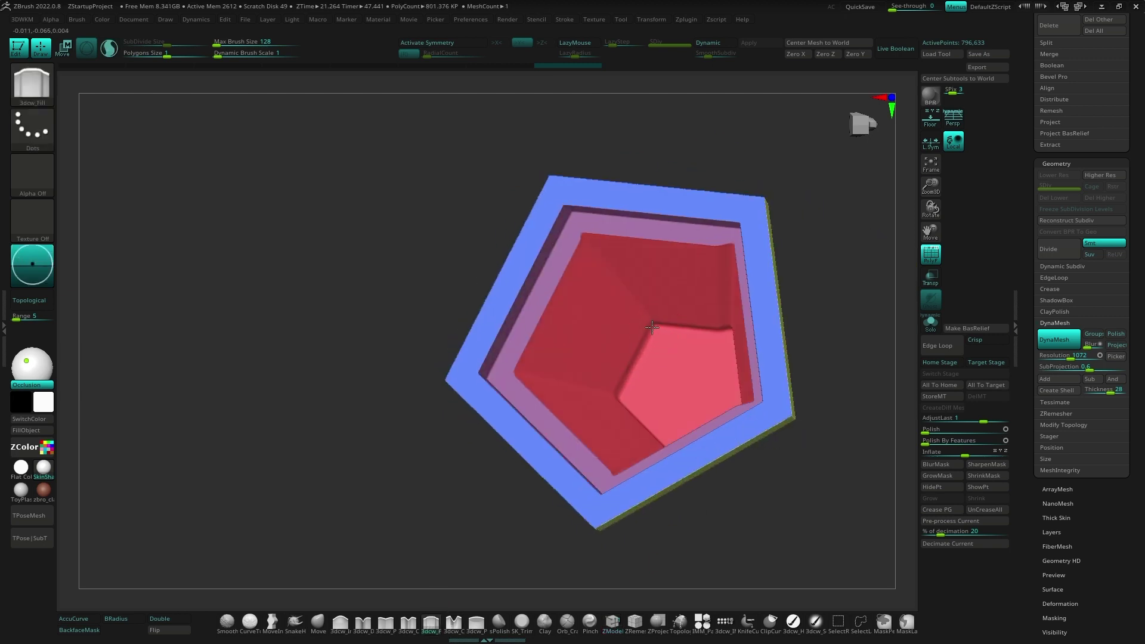
mouse_move(652, 327)
mouse_down()
mouse_move(634, 404)
mouse_move(732, 457)
mouse_move(777, 365)
mouse_move(728, 369)
mouse_move(780, 395)
mouse_up()
right_drag(737, 482, 732, 421)
Step: Hide the blue and purple polygroups and smooth the red interior with 3dcw_Polish and 3dcw_Fill
key(space)
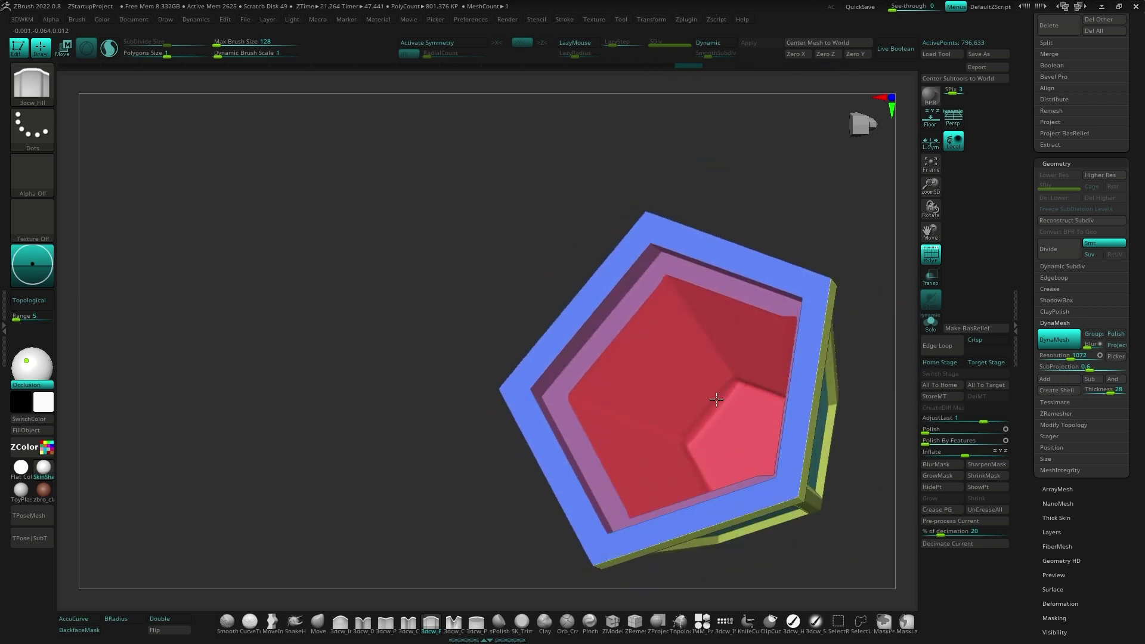
mouse_move(684, 440)
right_down()
mouse_move(708, 467)
mouse_move(651, 409)
mouse_move(716, 468)
mouse_move(675, 486)
mouse_move(792, 465)
mouse_move(524, 384)
mouse_move(544, 417)
mouse_move(495, 425)
mouse_move(567, 312)
mouse_move(574, 318)
right_up()
click(477, 623)
mouse_move(501, 590)
right_down()
mouse_move(511, 592)
mouse_move(572, 289)
mouse_move(593, 346)
right_up()
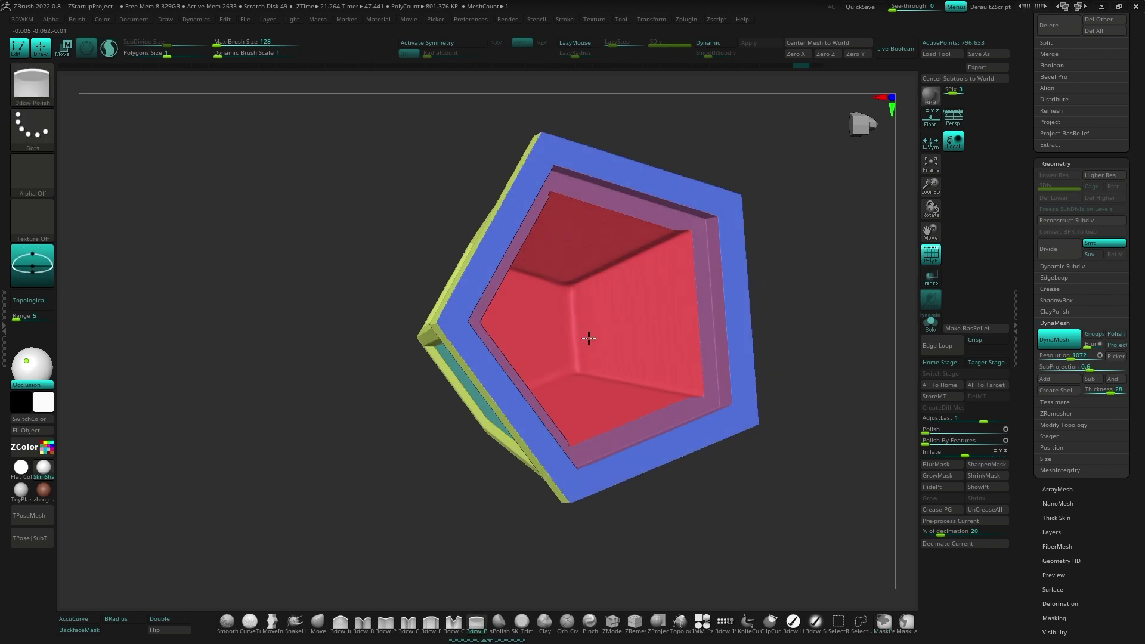
right_drag(652, 315, 554, 292)
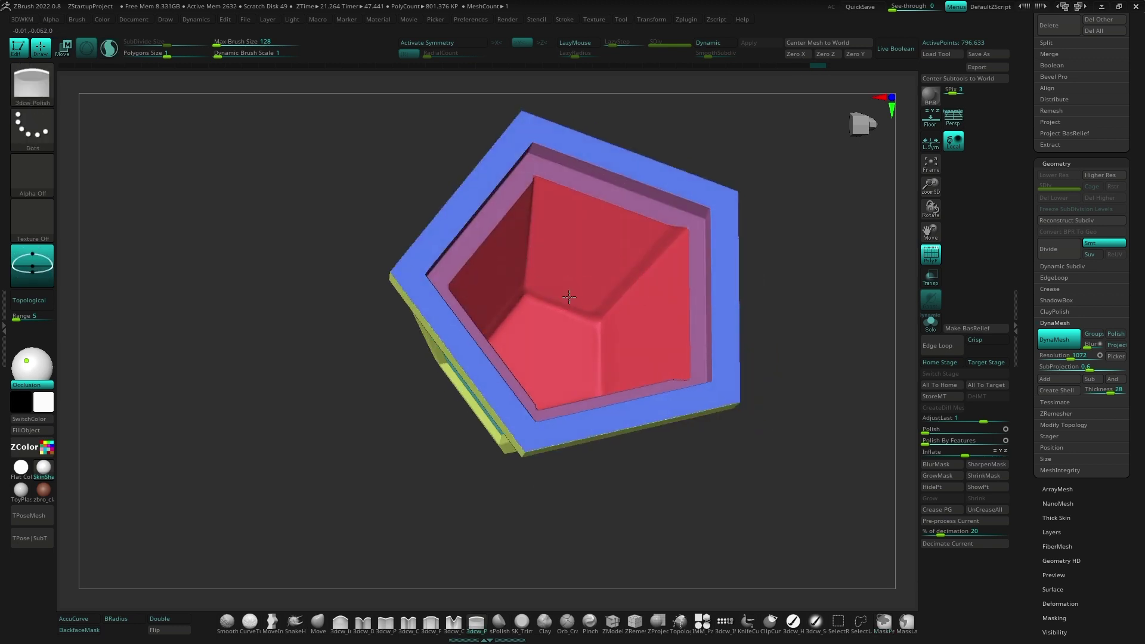
mouse_move(638, 297)
right_down()
mouse_move(667, 256)
mouse_move(660, 357)
right_up()
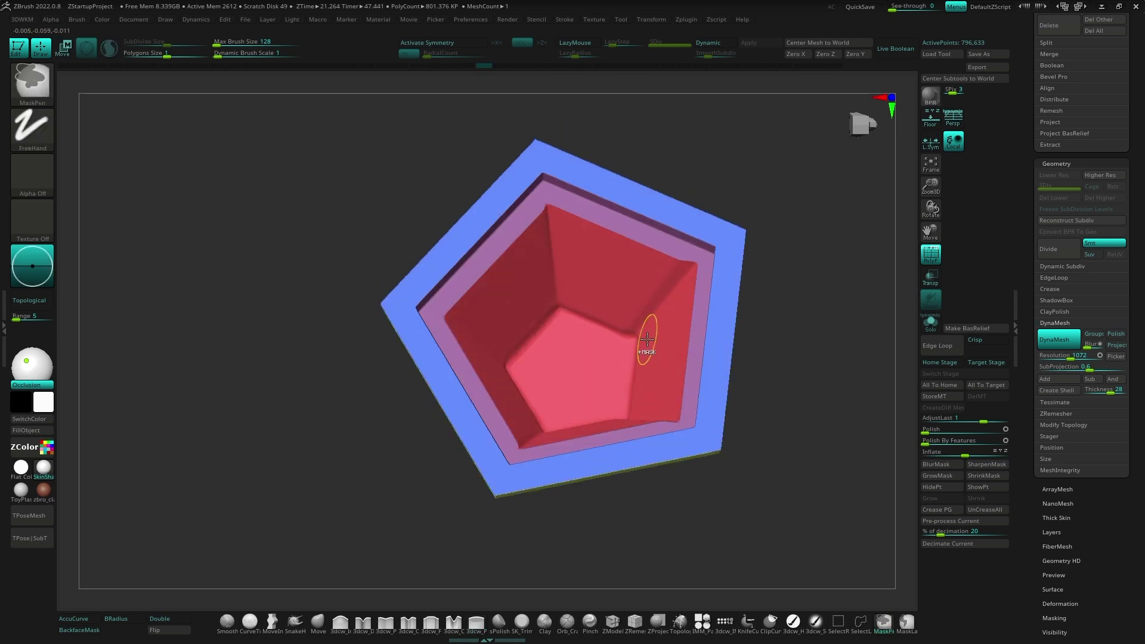
ctrl+shift+click(635, 396)
mouse_move(635, 396)
right_down()
mouse_move(666, 350)
mouse_move(630, 449)
mouse_move(612, 380)
mouse_move(682, 430)
mouse_move(656, 418)
mouse_move(604, 432)
right_up()
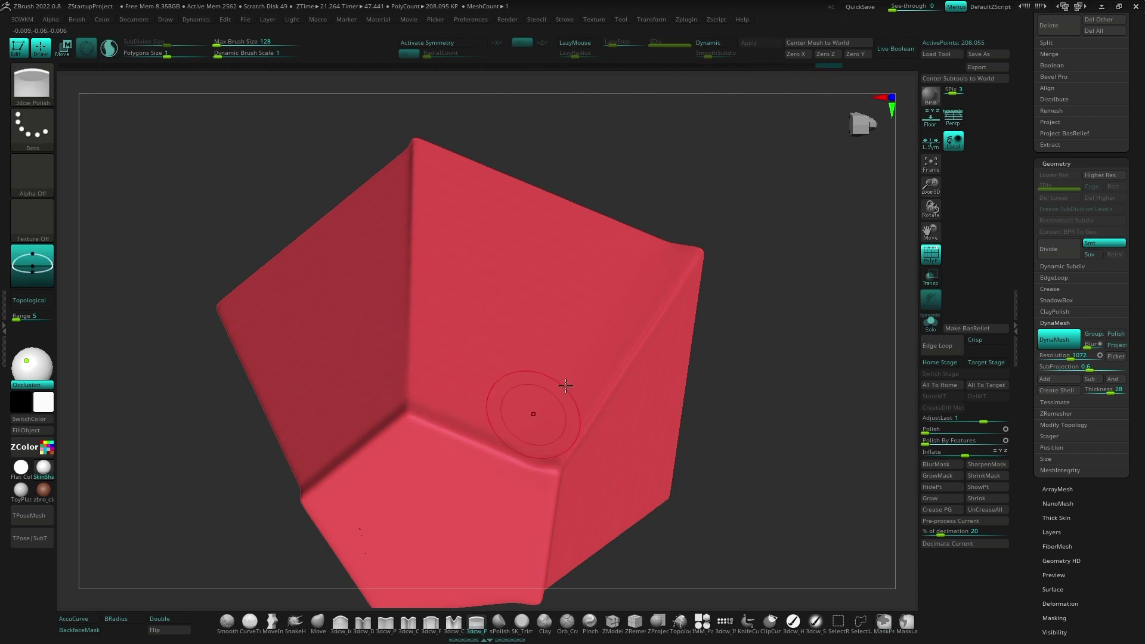
mouse_move(565, 386)
right_down()
mouse_move(537, 383)
mouse_move(453, 572)
right_up()
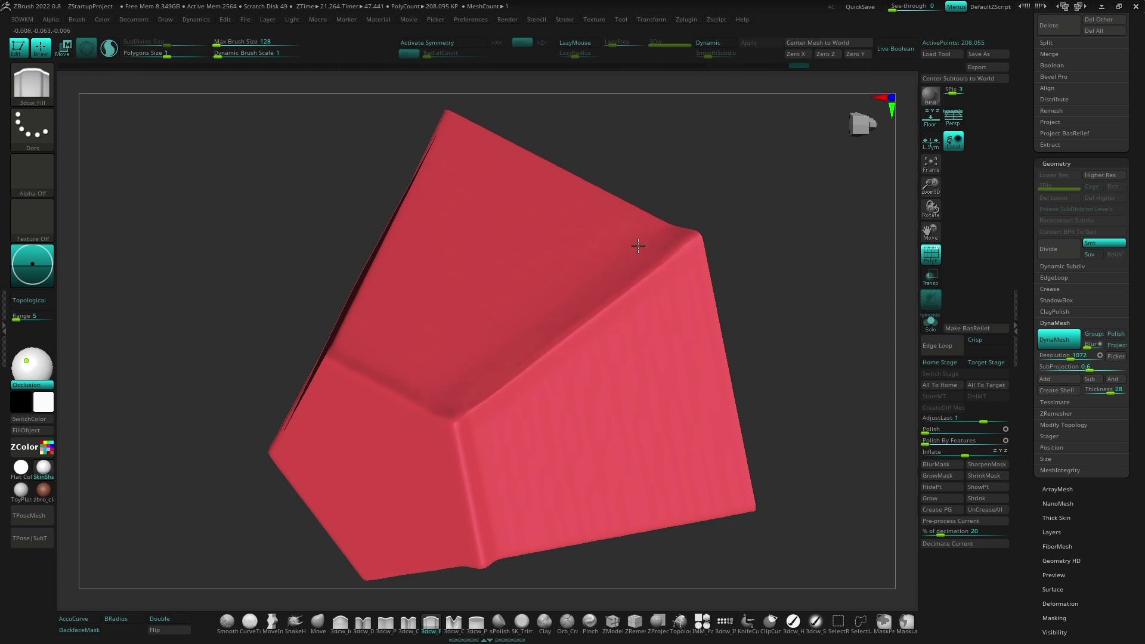
mouse_move(600, 292)
right_down()
mouse_move(552, 340)
mouse_move(432, 376)
mouse_move(514, 440)
mouse_move(502, 429)
mouse_move(523, 344)
right_up()
key(p)
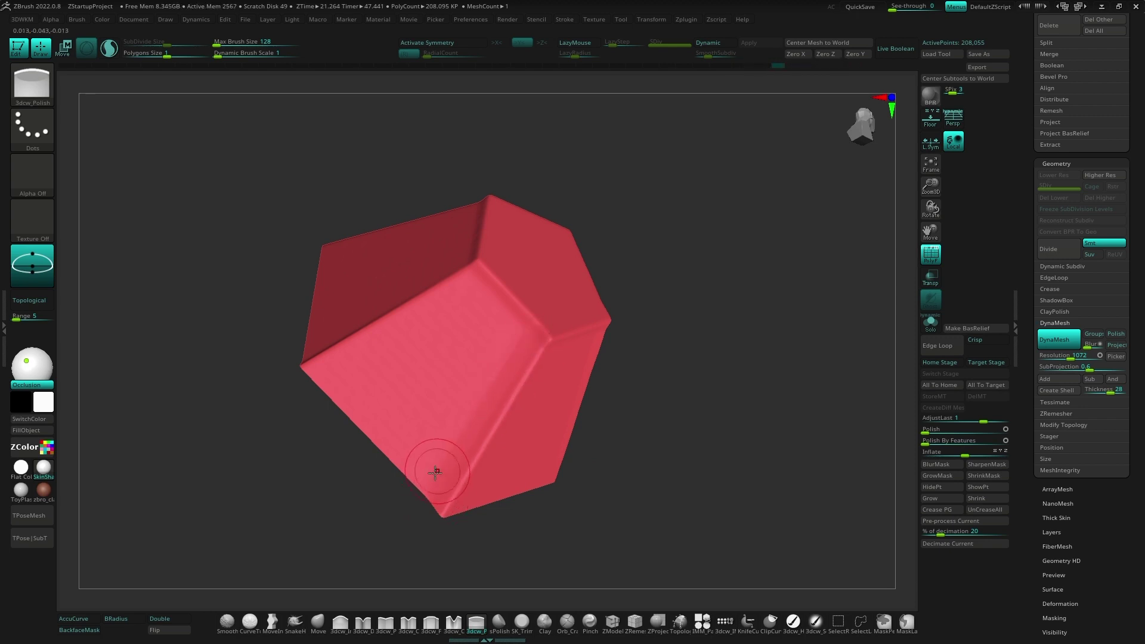
click(431, 623)
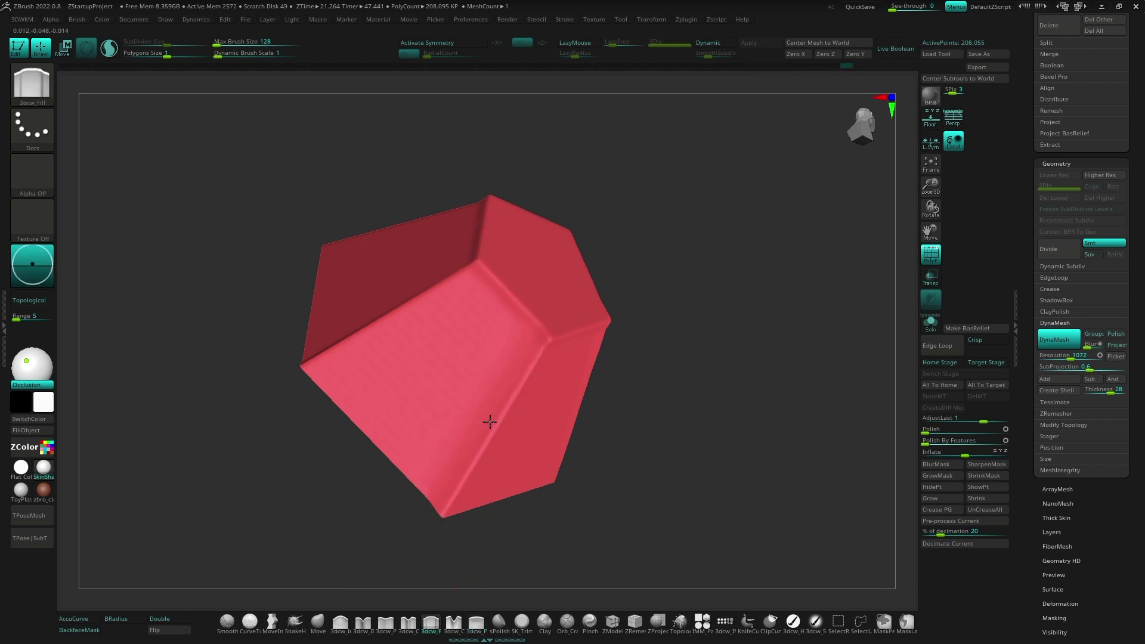
Step: Unhide the blue and purple parts and orbit around the pentagon cavity
click(444, 469)
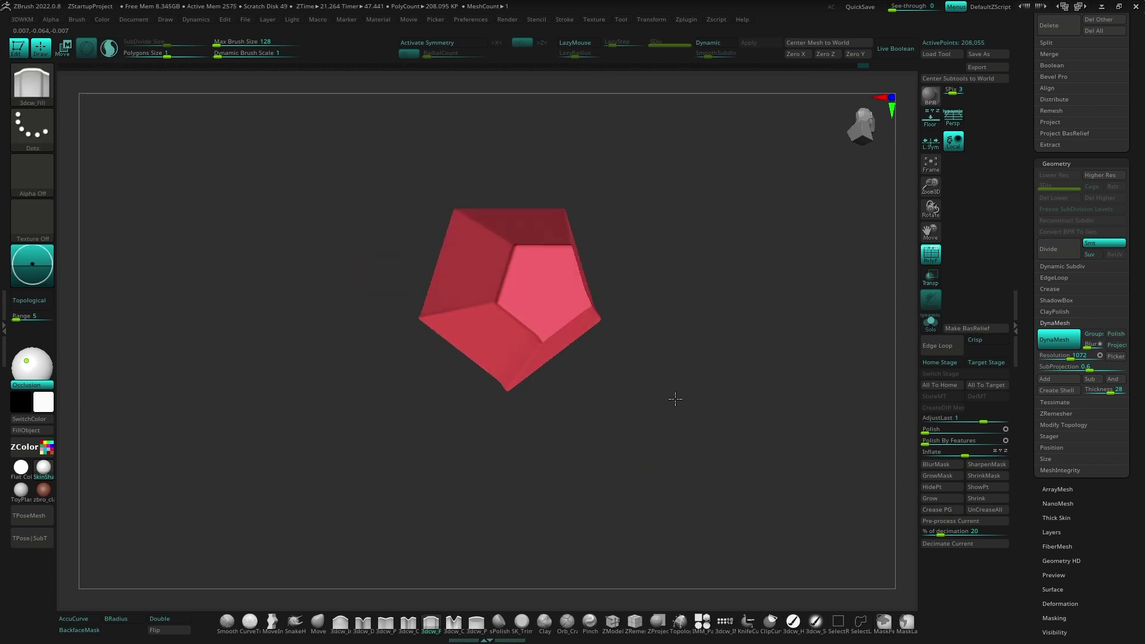
mouse_move(739, 413)
right_down()
mouse_move(690, 422)
mouse_move(726, 358)
mouse_move(610, 451)
right_up()
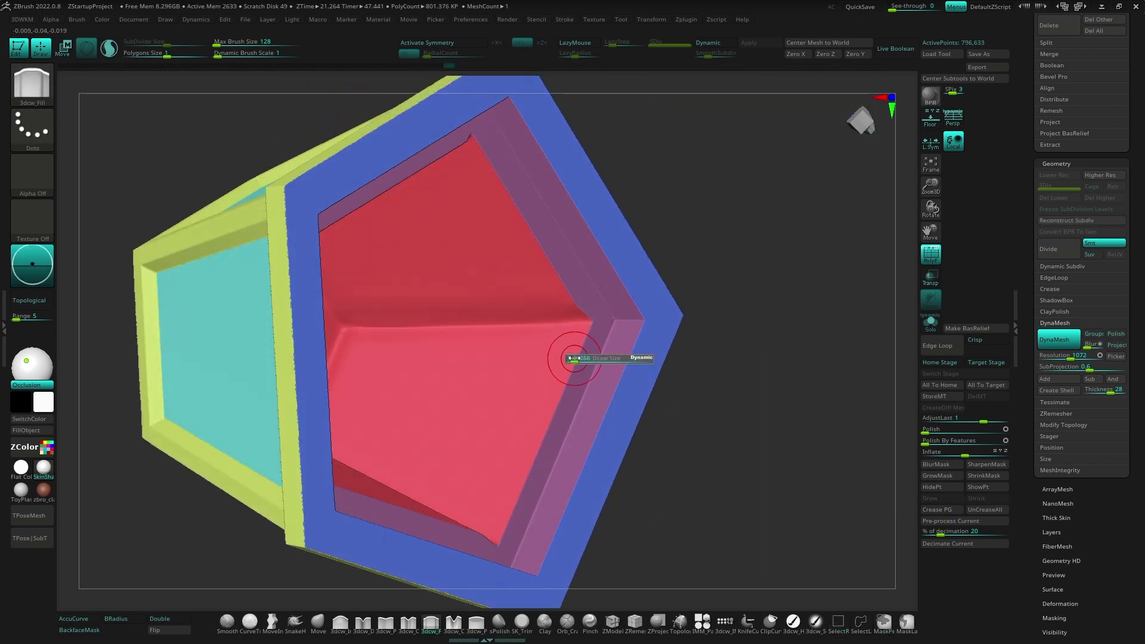
right_drag(509, 515, 483, 548)
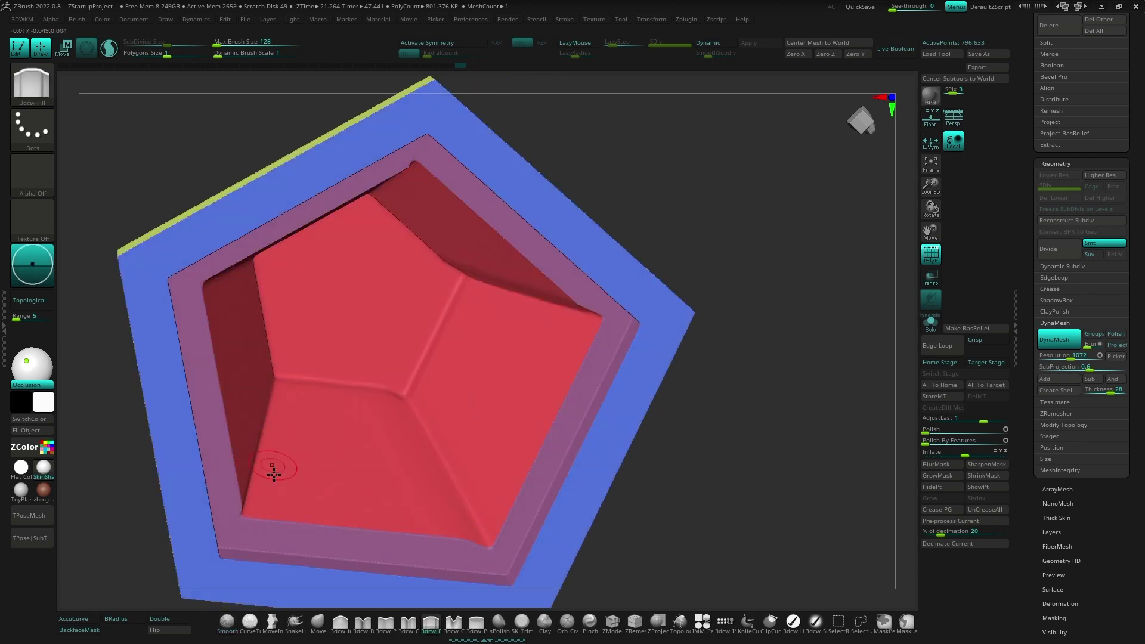
mouse_move(274, 473)
right_down()
mouse_move(170, 373)
mouse_move(468, 399)
mouse_move(506, 254)
mouse_move(751, 187)
mouse_move(532, 355)
mouse_move(539, 296)
right_up()
right_drag(601, 326, 760, 387)
scroll(1080, 239, up, 5)
Step: Create UMesh_PolySphere2_4 from UMesh_PolySphere2_2 and preview the boolean cut on the rim
click(1086, 149)
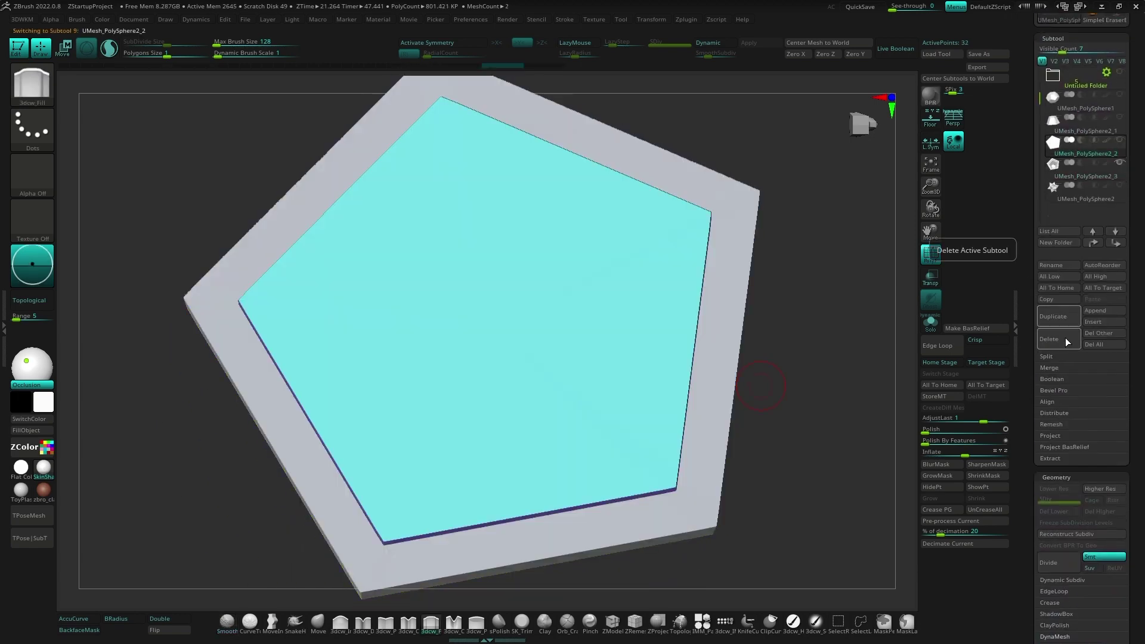
click(1067, 342)
click(947, 366)
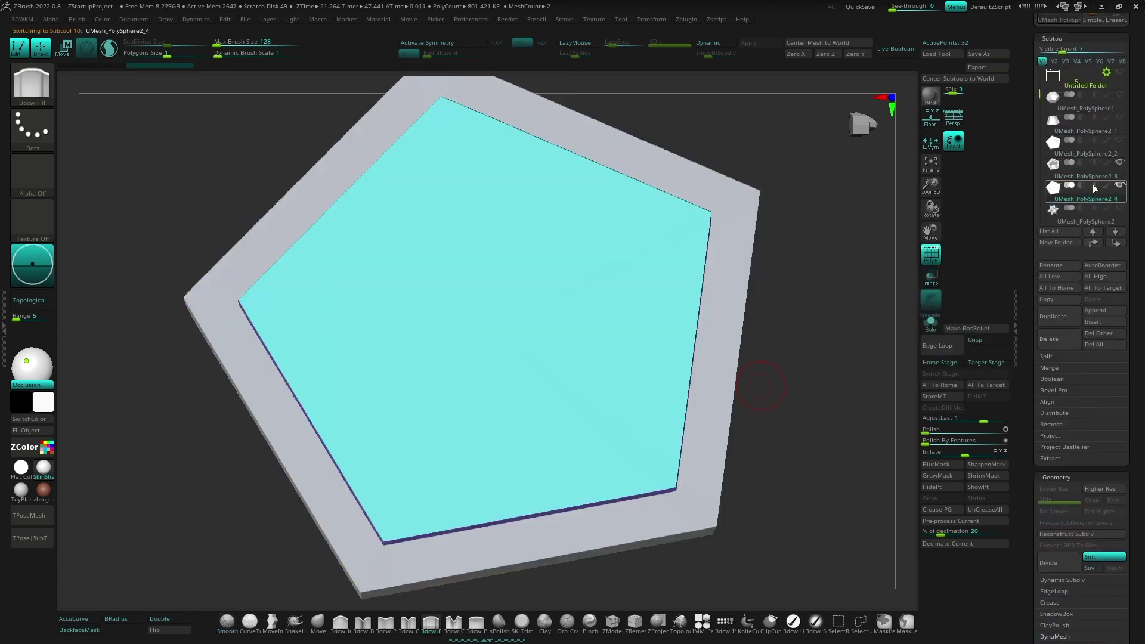
click(1088, 170)
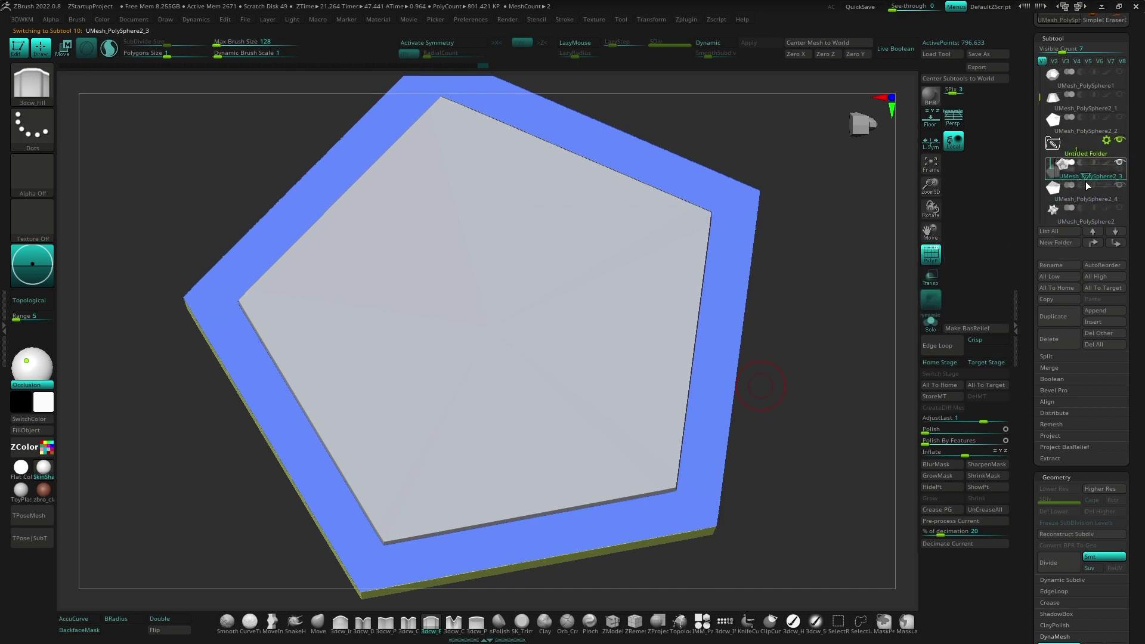
click(895, 49)
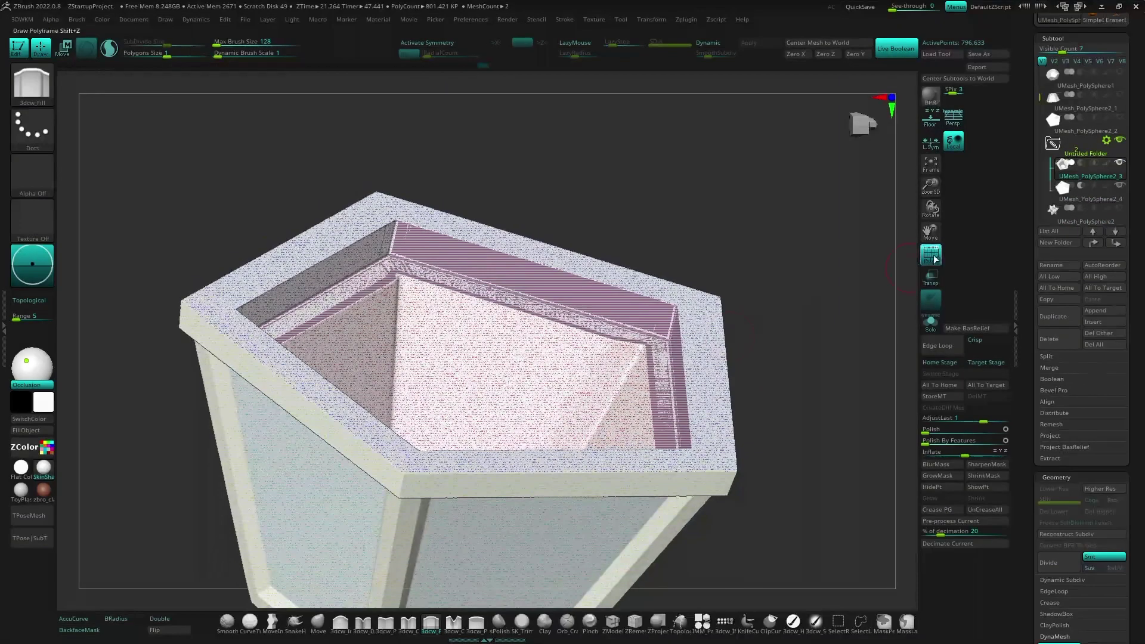
click(931, 253)
drag(705, 384, 779, 332)
alt+click(779, 365)
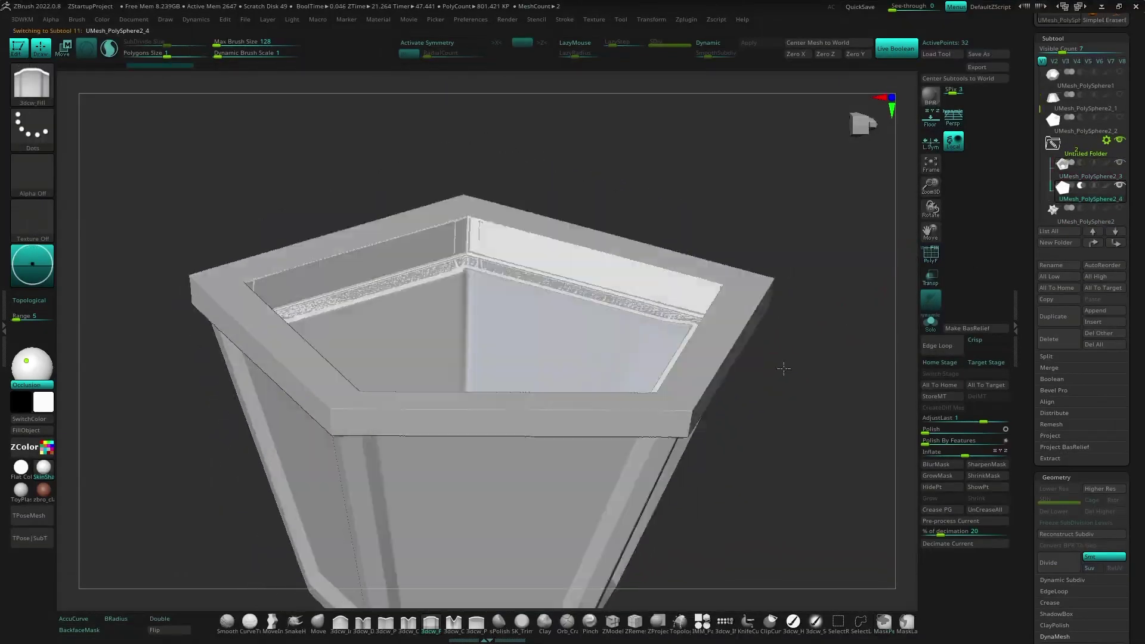
click(900, 49)
Step: Scale the pentagonal container vertically with the gizmo's Y handle, with all parts visible
click(931, 322)
key(w)
mouse_move(779, 340)
mouse_down()
mouse_move(690, 387)
mouse_move(667, 346)
mouse_move(597, 421)
mouse_up()
click(441, 212)
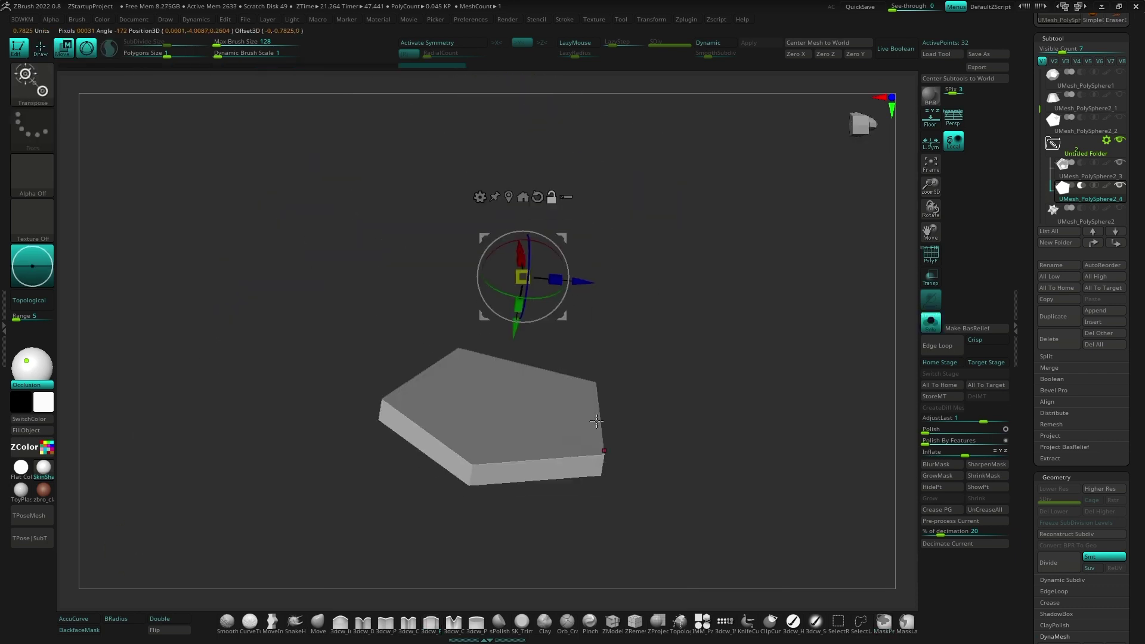
click(931, 322)
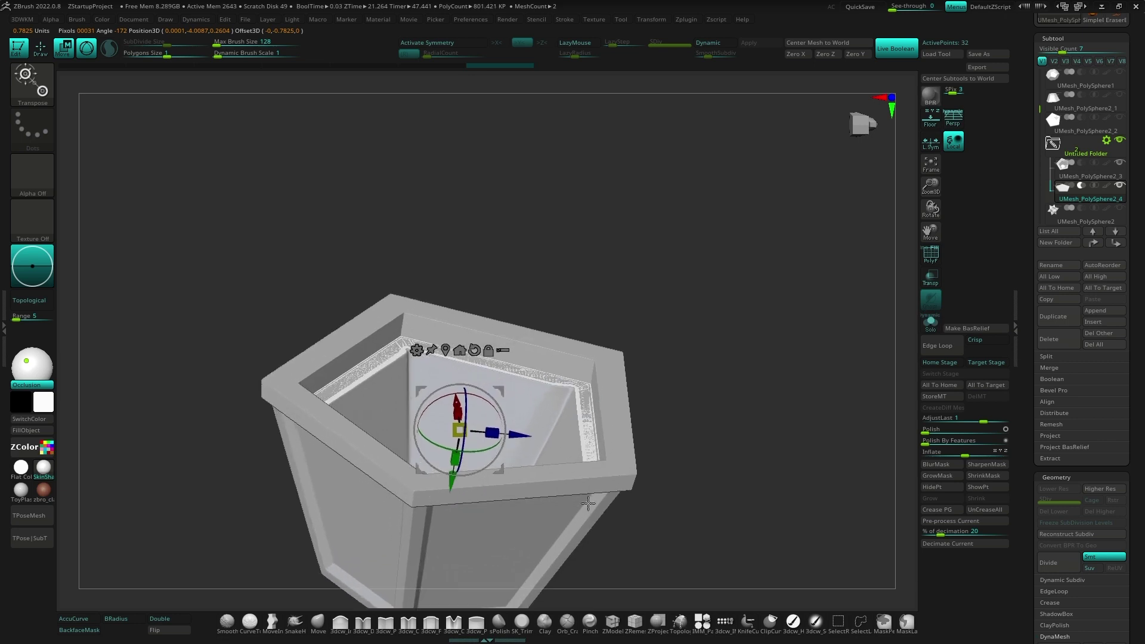
mouse_move(770, 346)
mouse_down()
mouse_move(548, 388)
mouse_move(555, 353)
mouse_up()
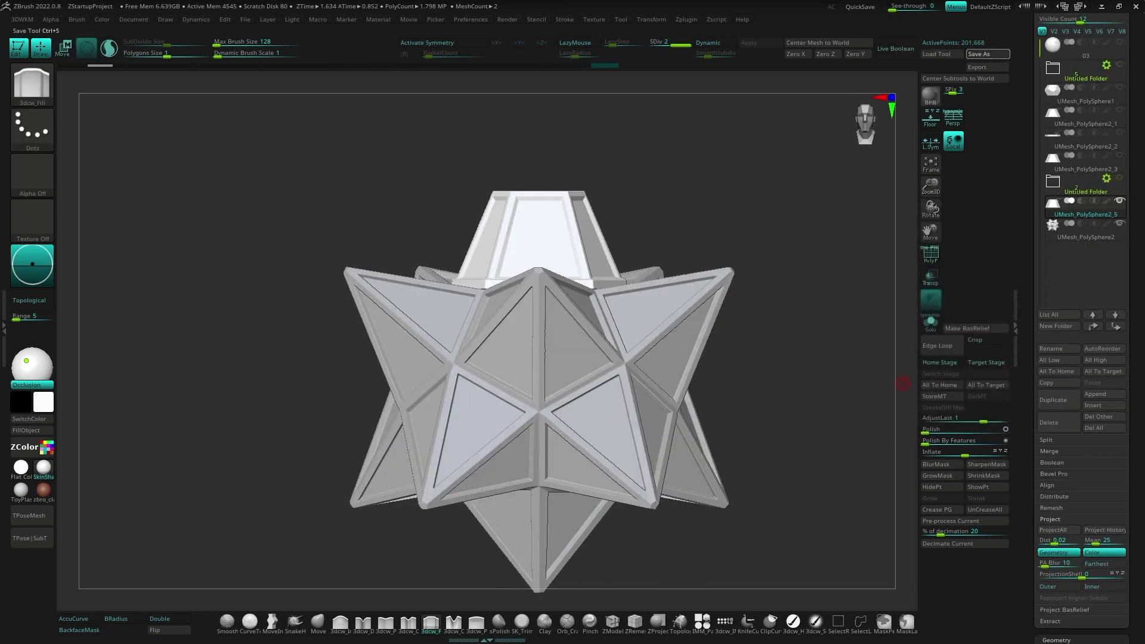
Step: Save the lantern with Ctrl+S and insert a Cylinder3D above the star's top opening
key(ctrl+s)
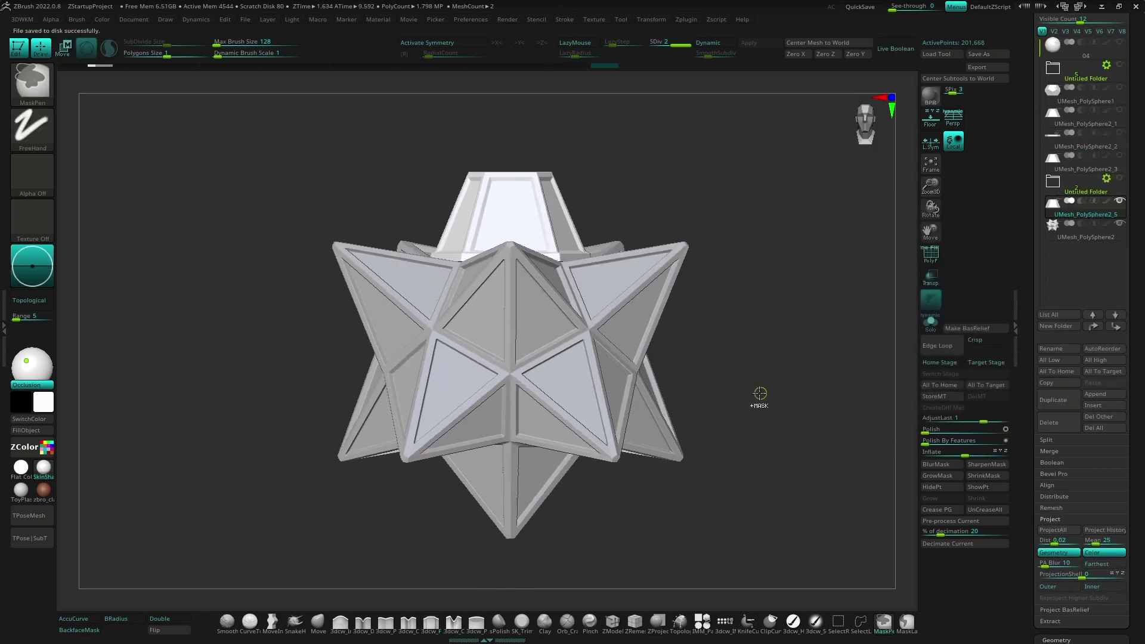
click(1095, 405)
click(777, 470)
key(w)
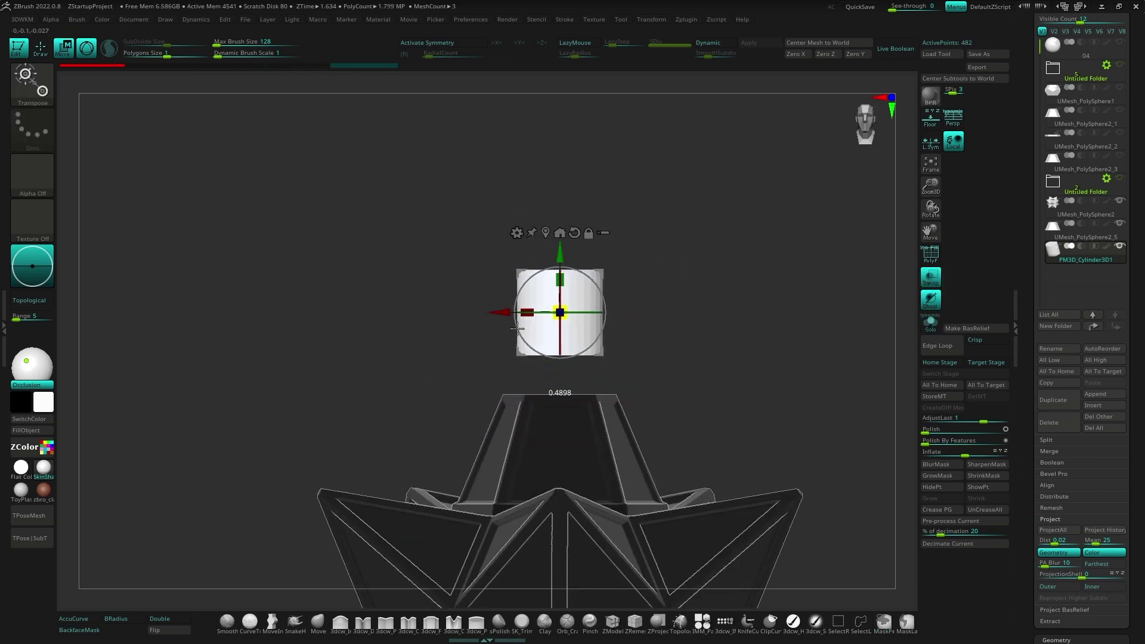
shift+drag(659, 297, 672, 421)
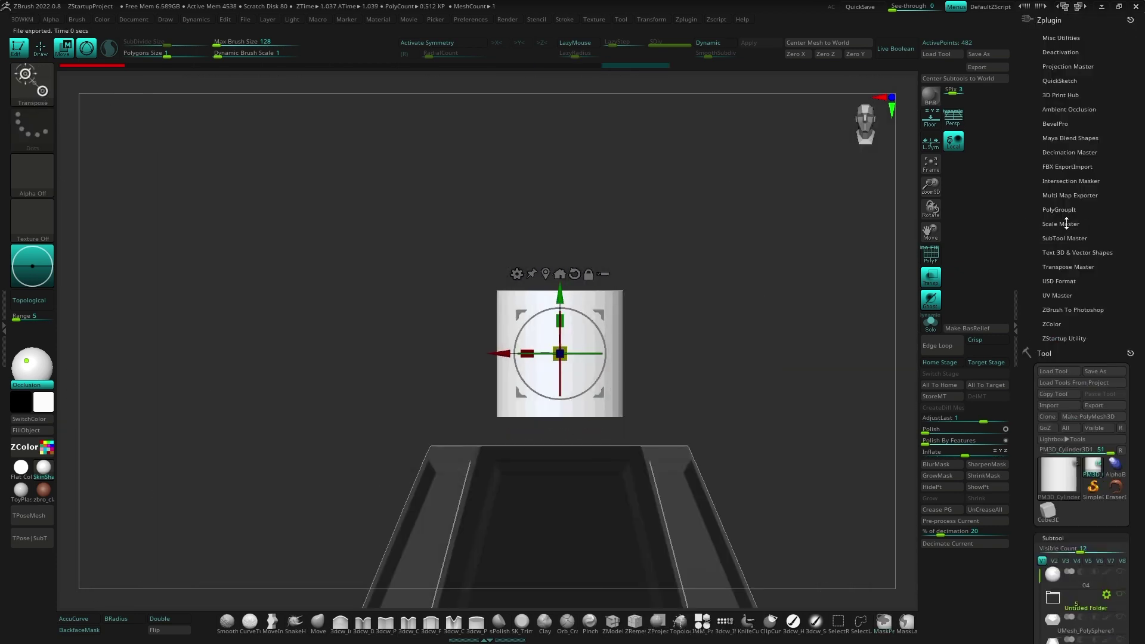
Step: Resize the cylinder with Scale Master and frame it front-on
click(1067, 224)
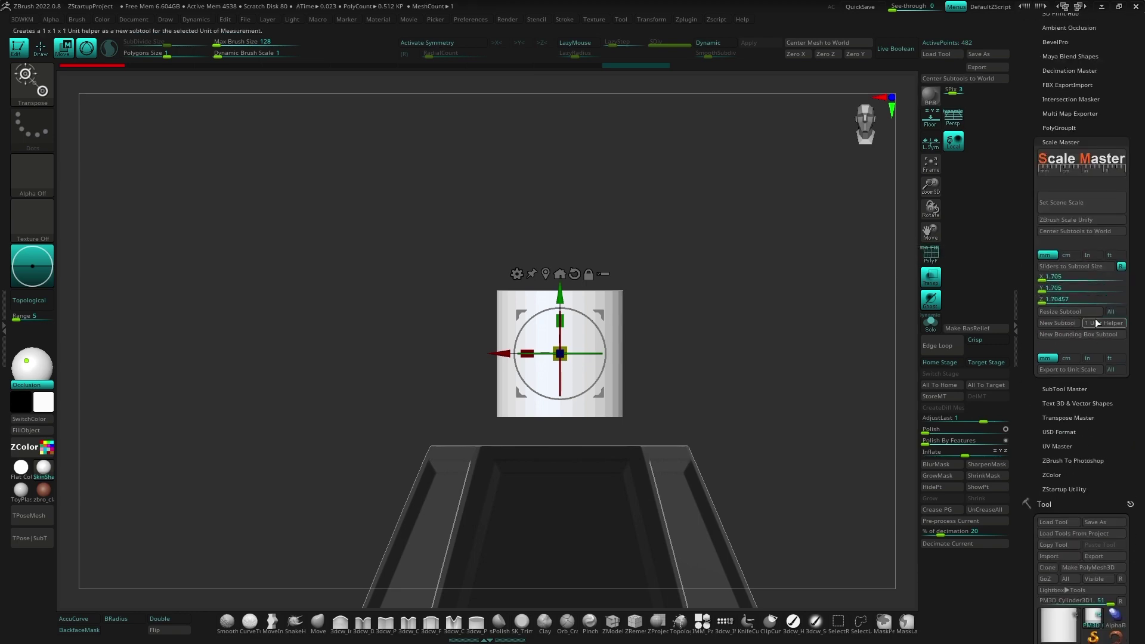
click(1044, 313)
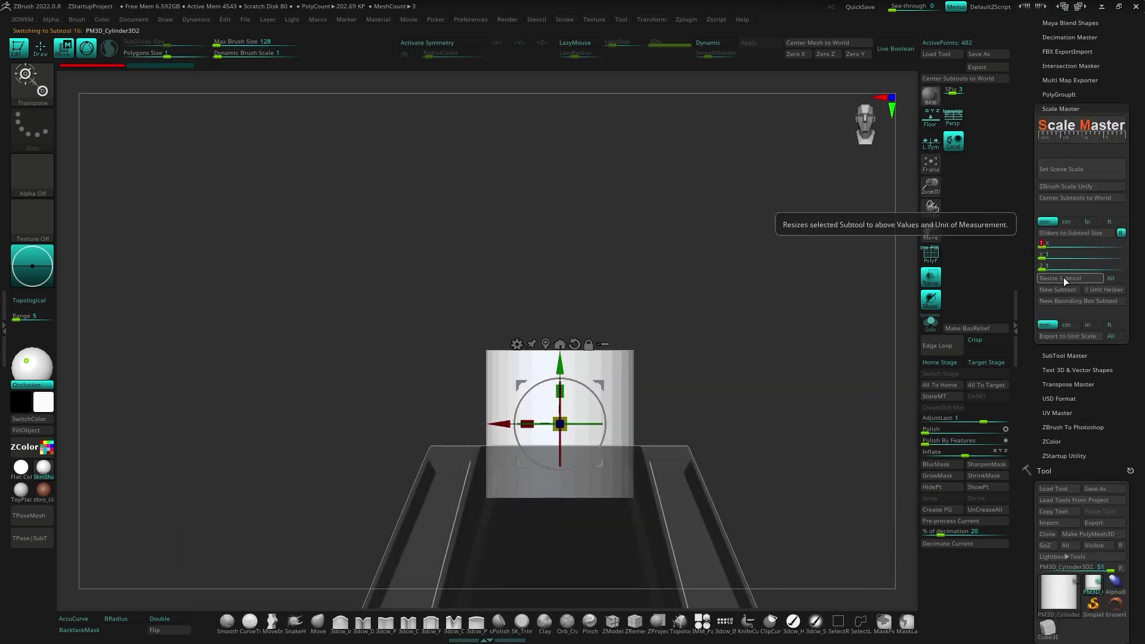
click(1048, 279)
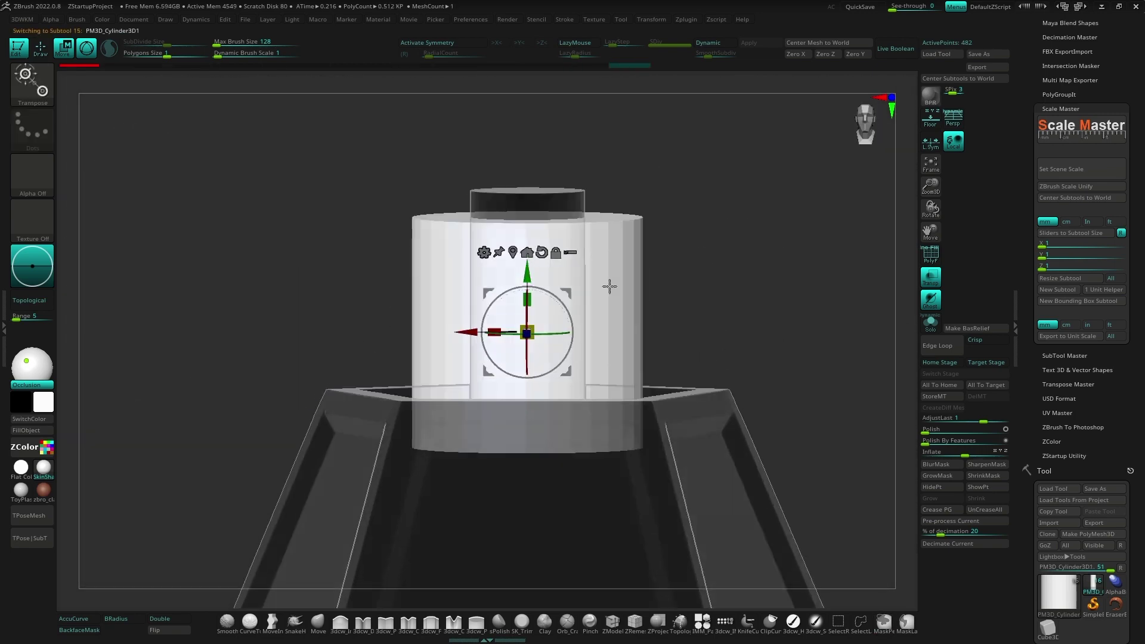
shift+right_drag(609, 286, 711, 306)
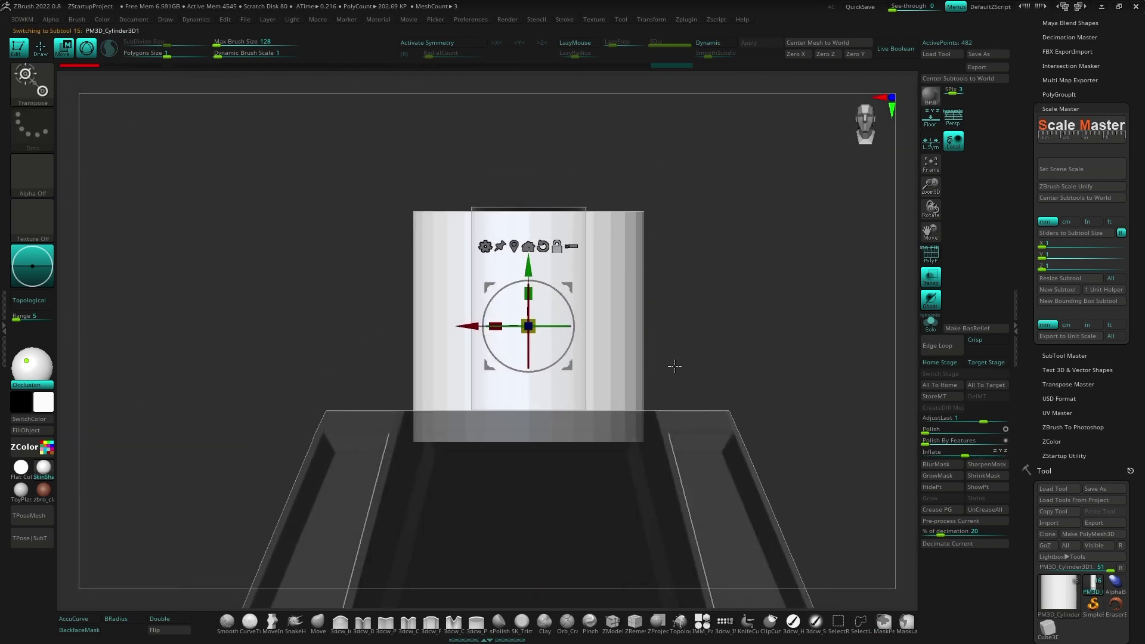
alt+right_drag(643, 208, 626, 199)
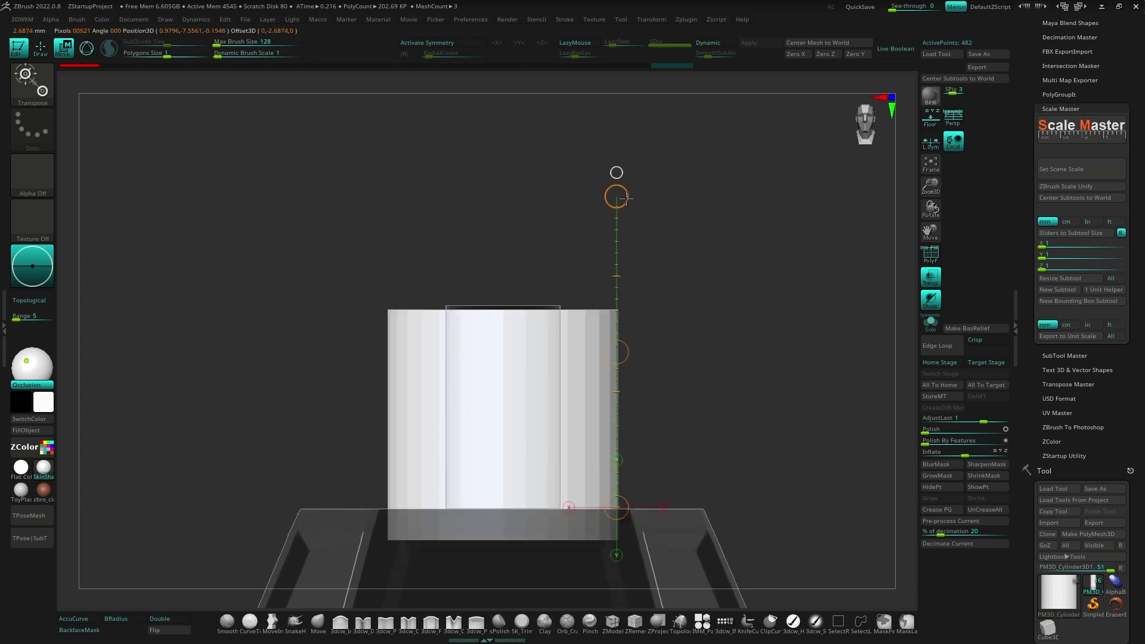
Step: Stretch the thinner inner cylinder taller and raise it slightly
alt+click(616, 302)
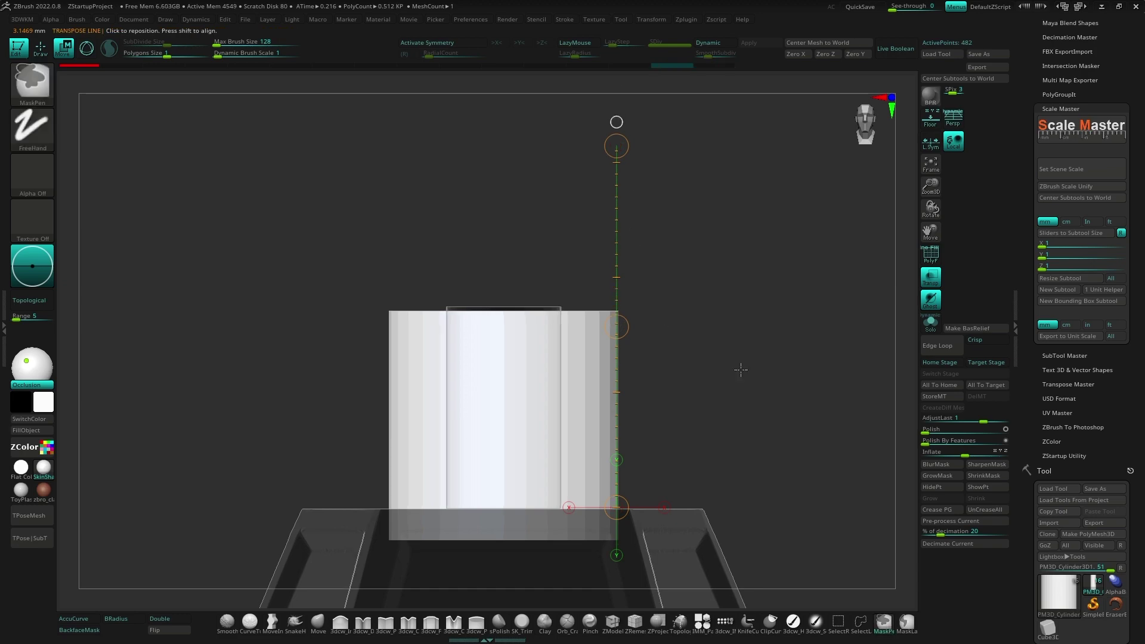
ctrl+right_drag(742, 370, 373, 238)
drag(613, 162, 612, 126)
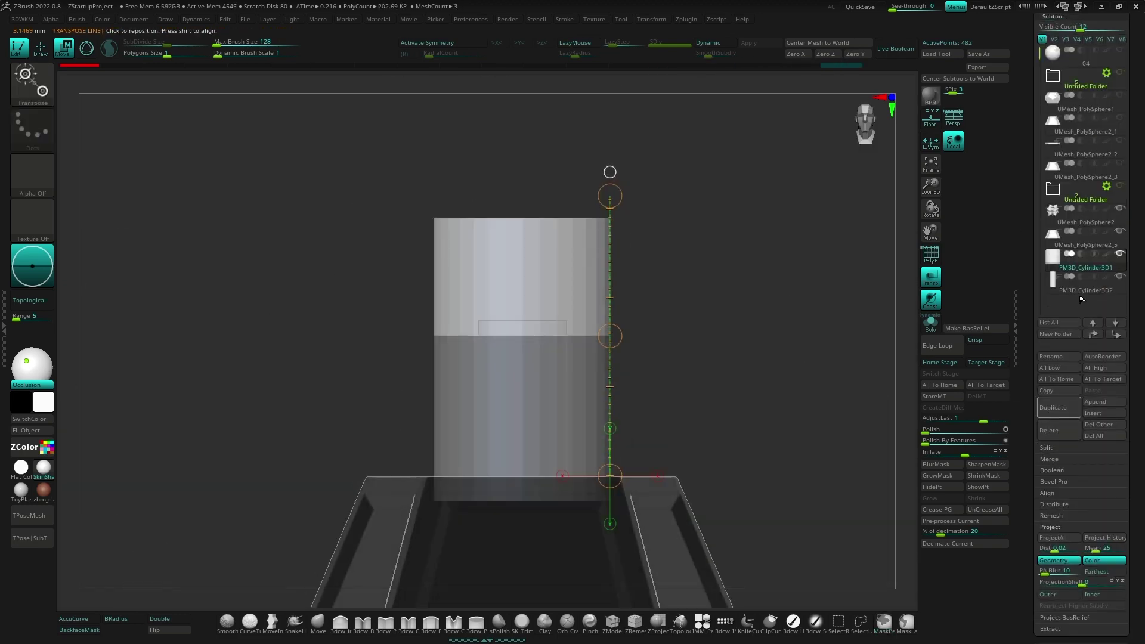
alt+click(604, 250)
drag(612, 319, 610, 290)
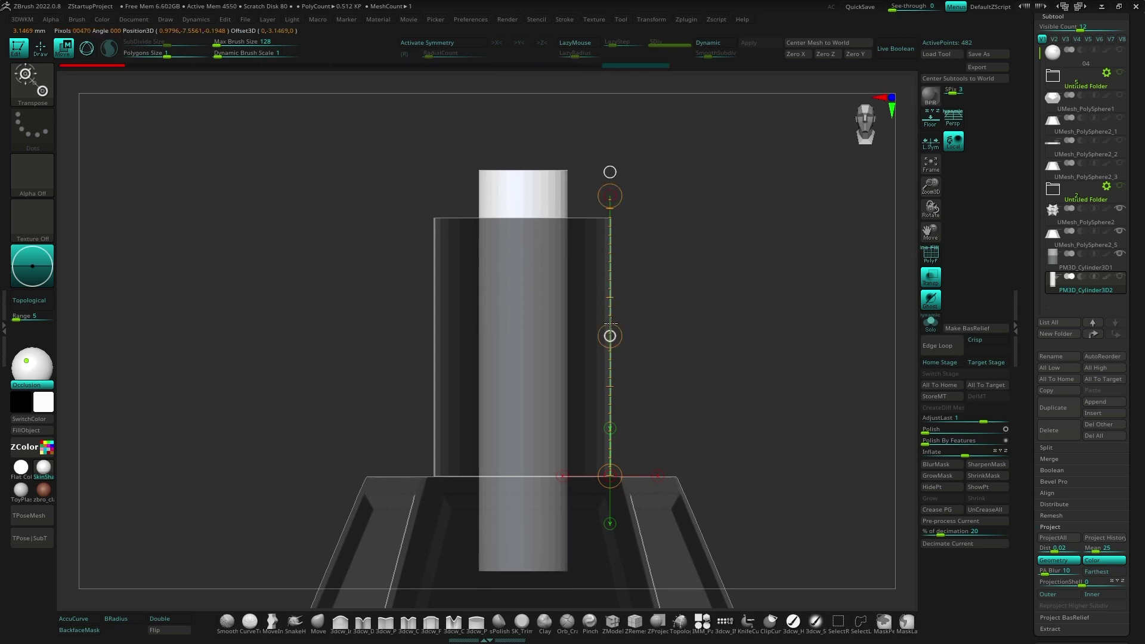
Step: Turn off Ghost/Transp and enable Live Boolean so the inner cylinder cuts the tube's hole
right_drag(609, 316, 775, 250)
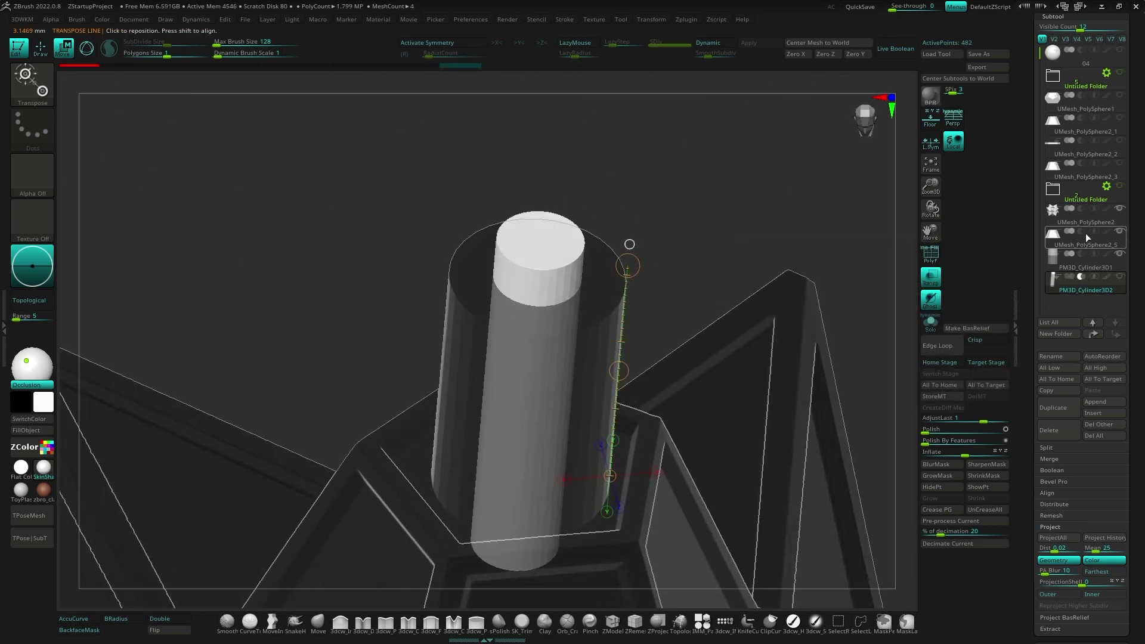
click(1085, 237)
mouse_move(1073, 215)
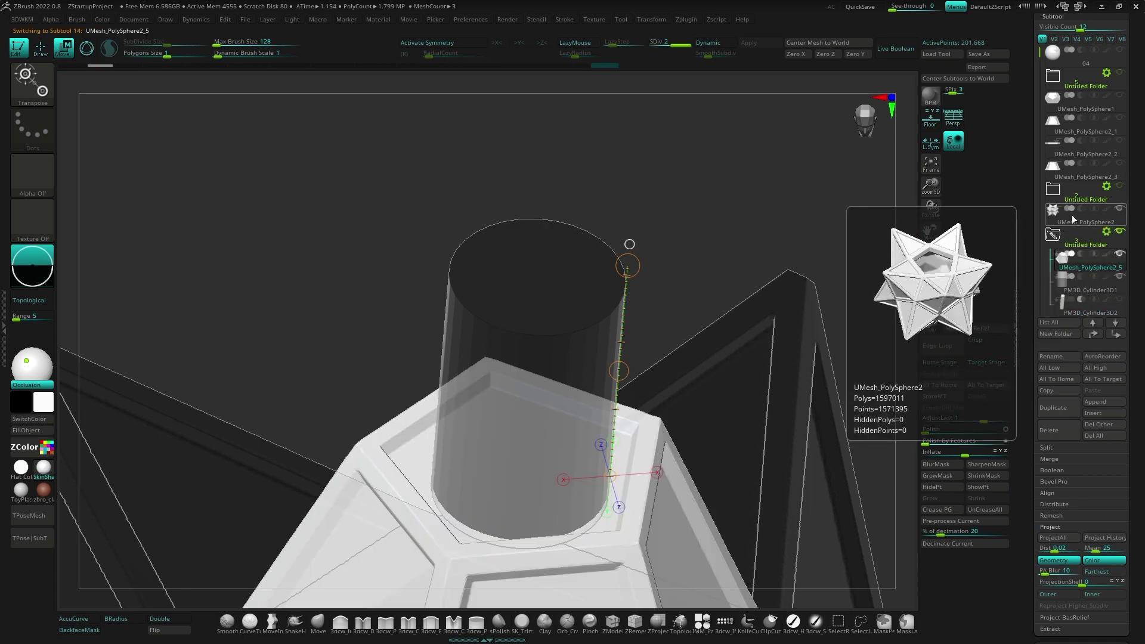
click(1091, 286)
drag(799, 314, 775, 307)
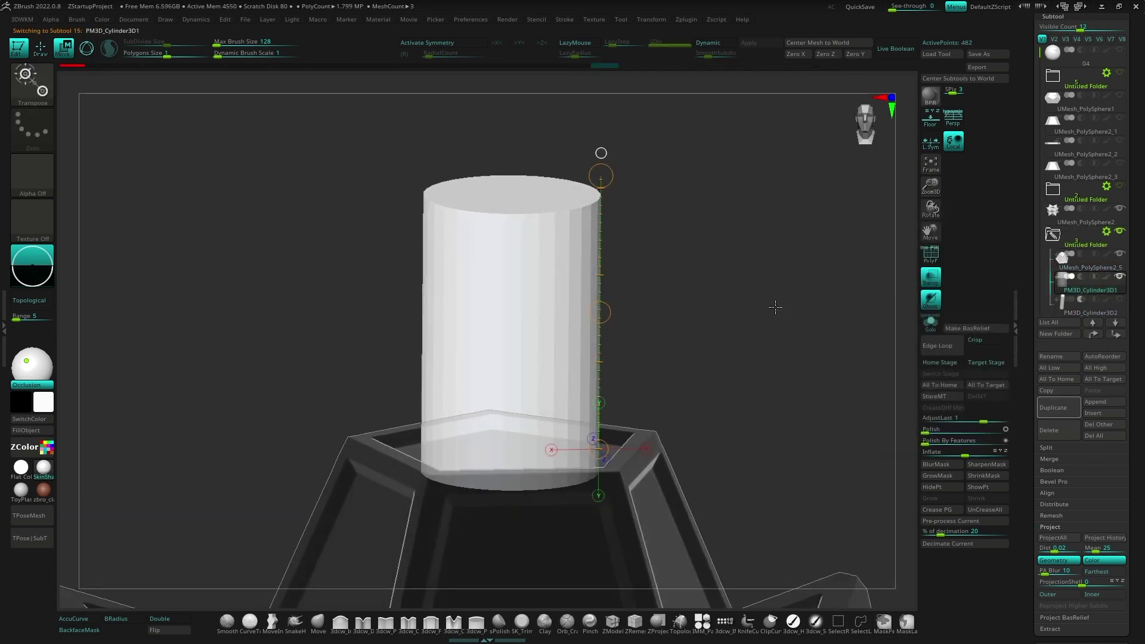
scroll(1086, 250, down, 3)
click(1091, 140)
click(930, 298)
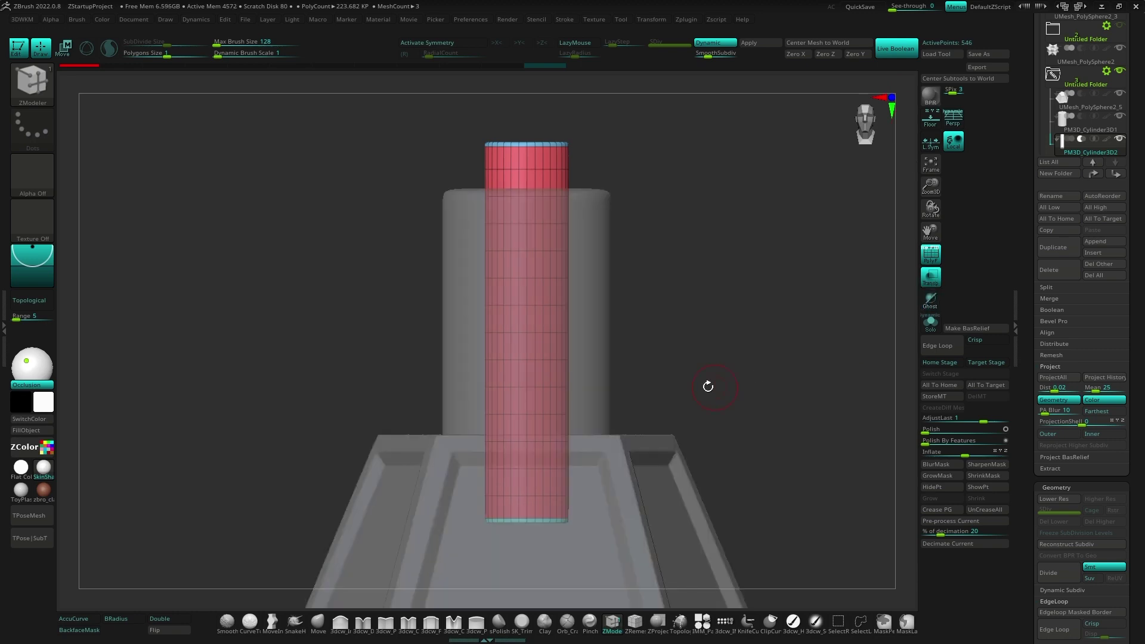
click(931, 276)
mouse_move(835, 291)
mouse_down()
mouse_move(758, 269)
mouse_move(708, 358)
mouse_up()
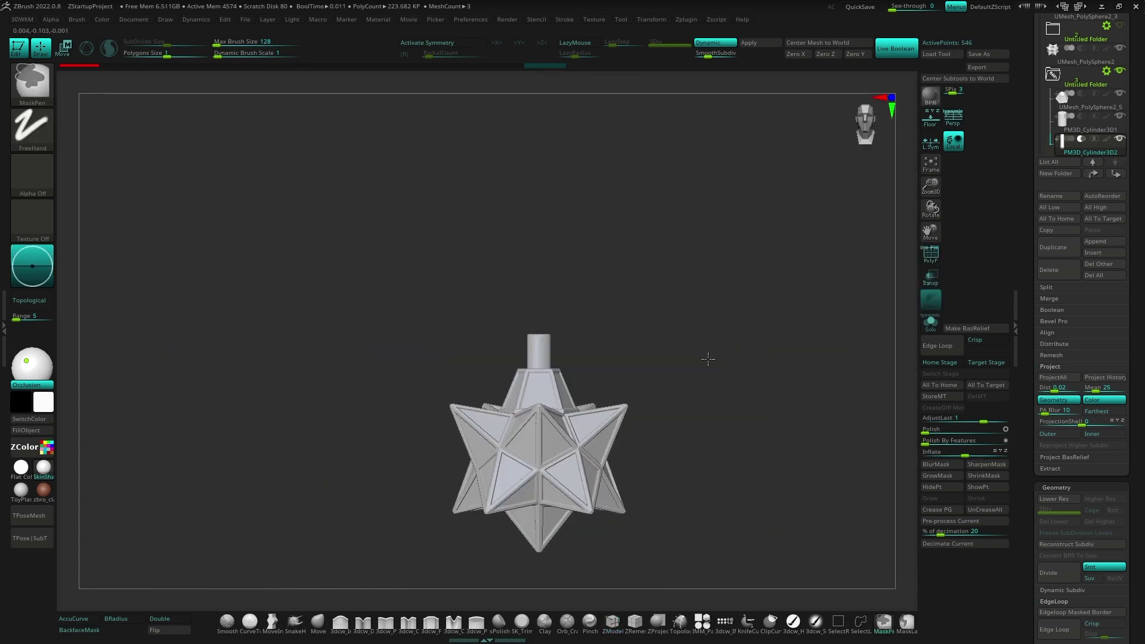
click(611, 621)
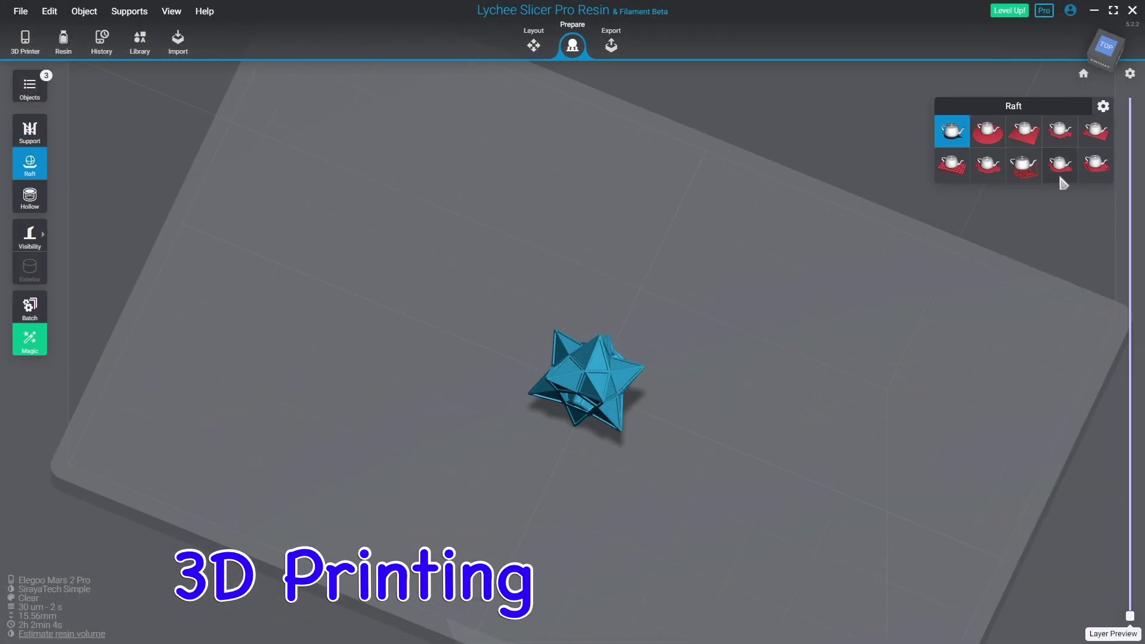
Step: Pick a raft shape, hide the top and drop parts, and tilt the star bottom
click(1060, 173)
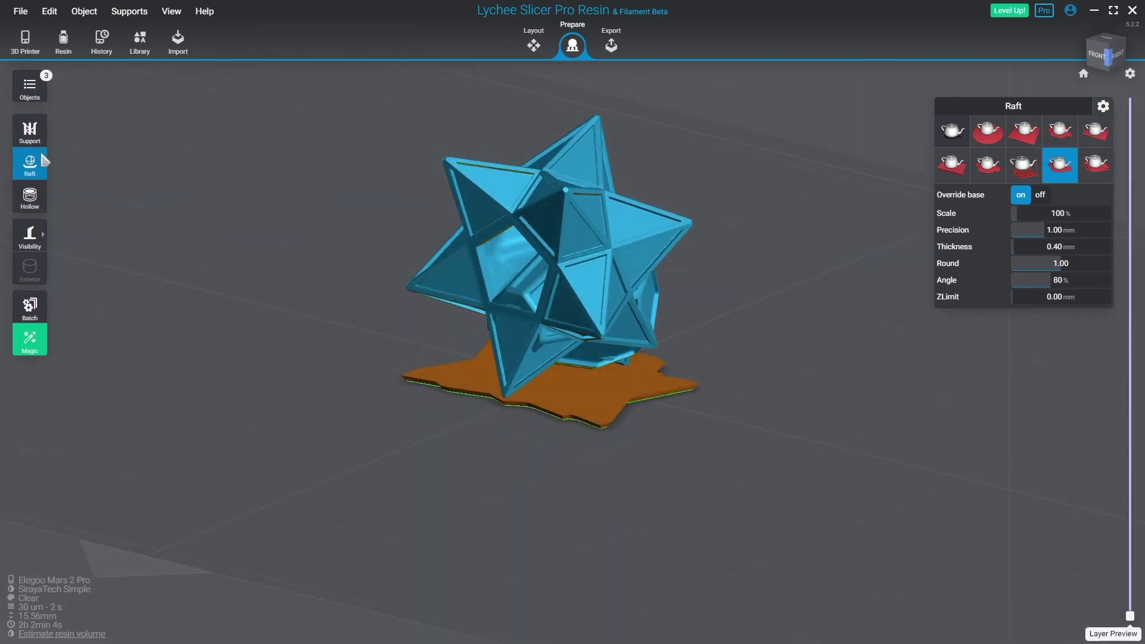
click(29, 86)
click(63, 117)
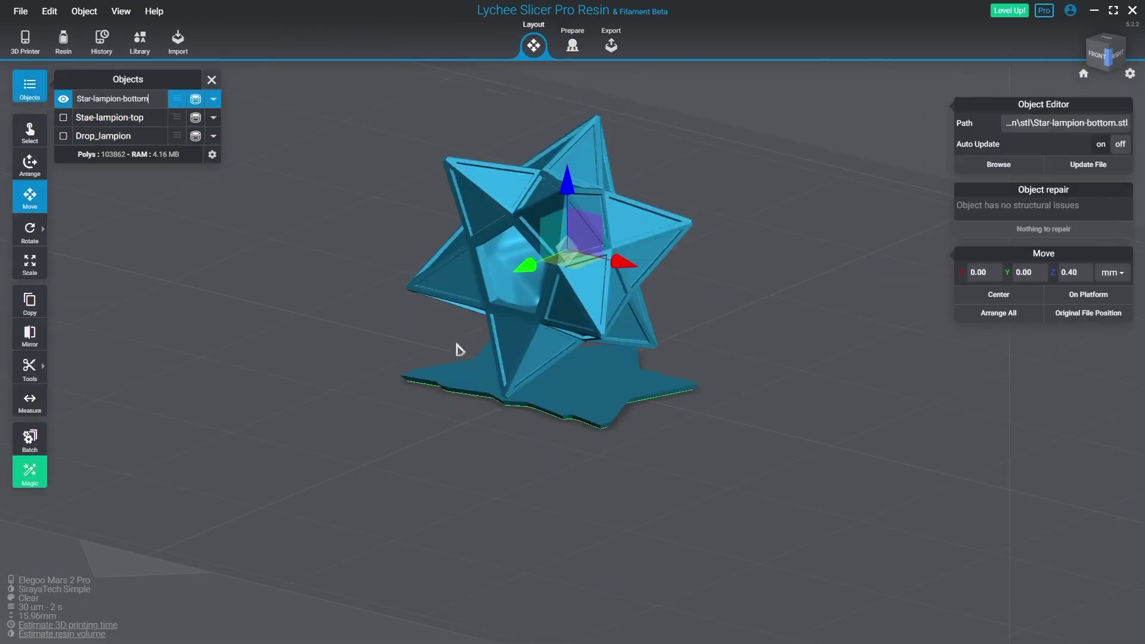
key(r)
mouse_move(555, 281)
mouse_down()
mouse_move(583, 349)
mouse_move(401, 263)
mouse_move(478, 288)
mouse_move(542, 185)
mouse_move(529, 372)
mouse_move(473, 312)
mouse_move(759, 320)
mouse_move(691, 334)
mouse_up()
Step: Step through the star bottom's print layers and readjust its rotation
click(573, 46)
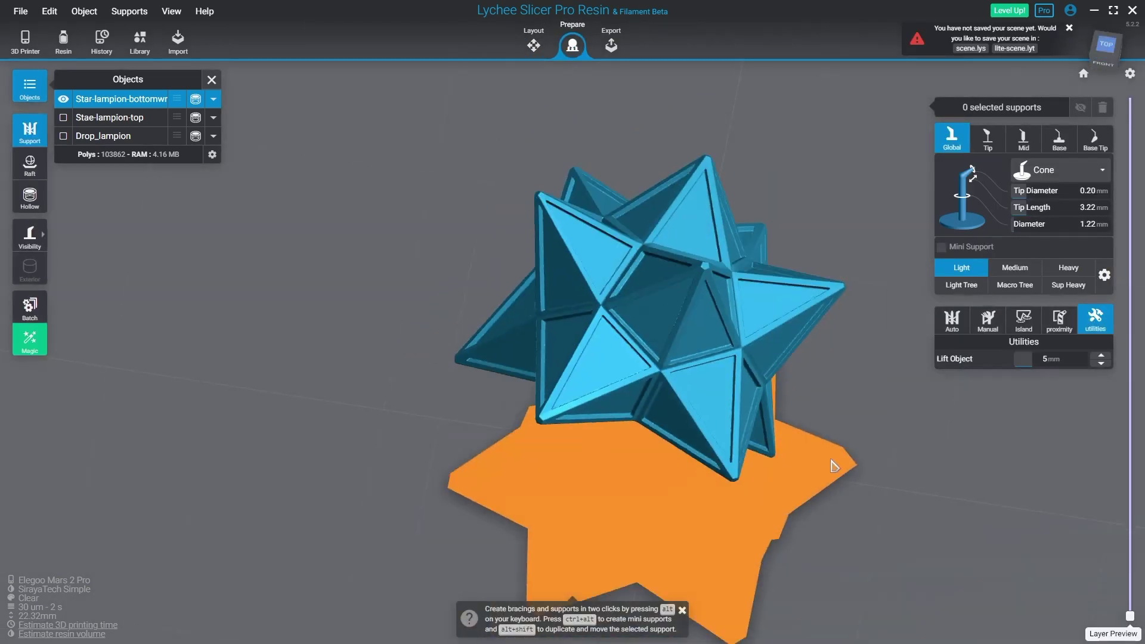
drag(1128, 101, 1128, 557)
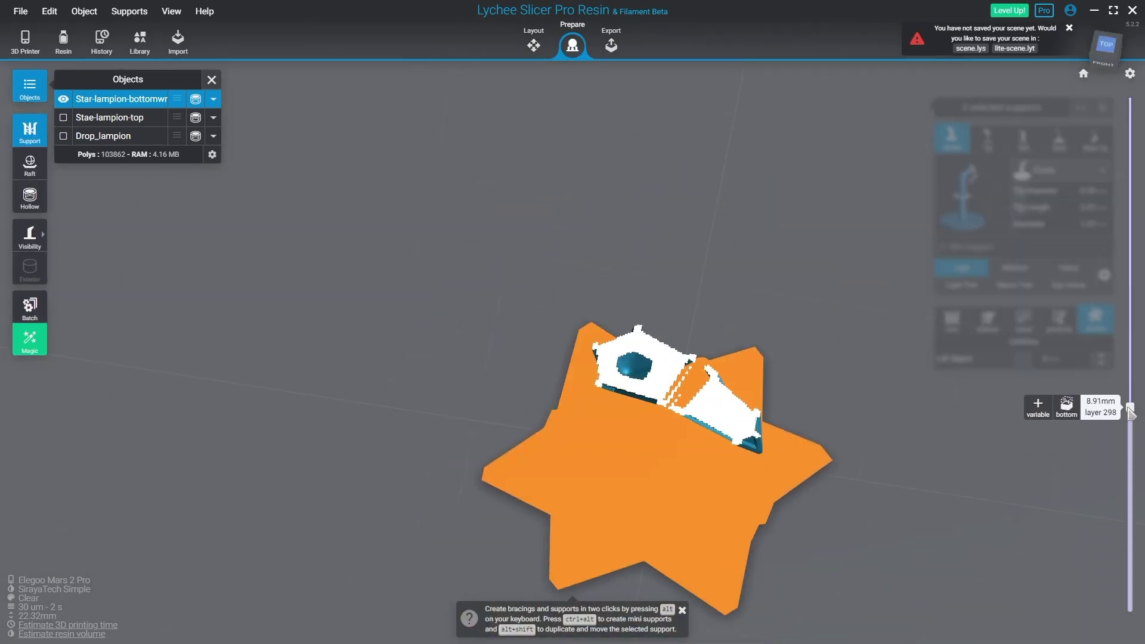
click(534, 46)
mouse_move(684, 473)
mouse_down()
mouse_move(761, 324)
mouse_move(588, 365)
mouse_move(607, 333)
mouse_move(600, 302)
mouse_move(660, 350)
mouse_move(557, 350)
mouse_move(589, 86)
mouse_up()
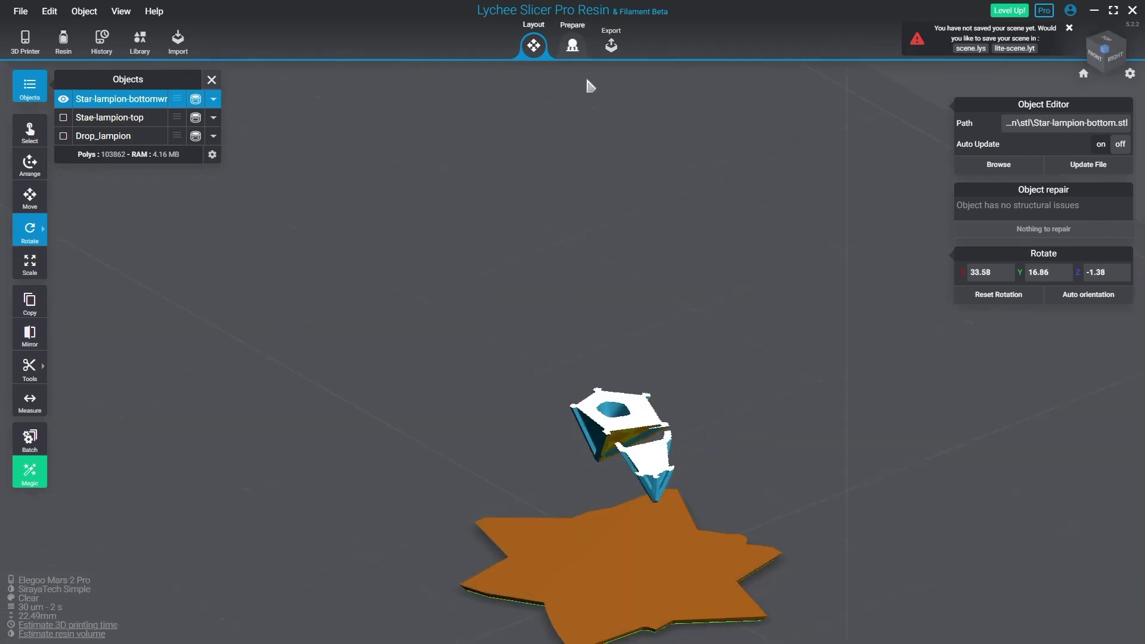
click(572, 46)
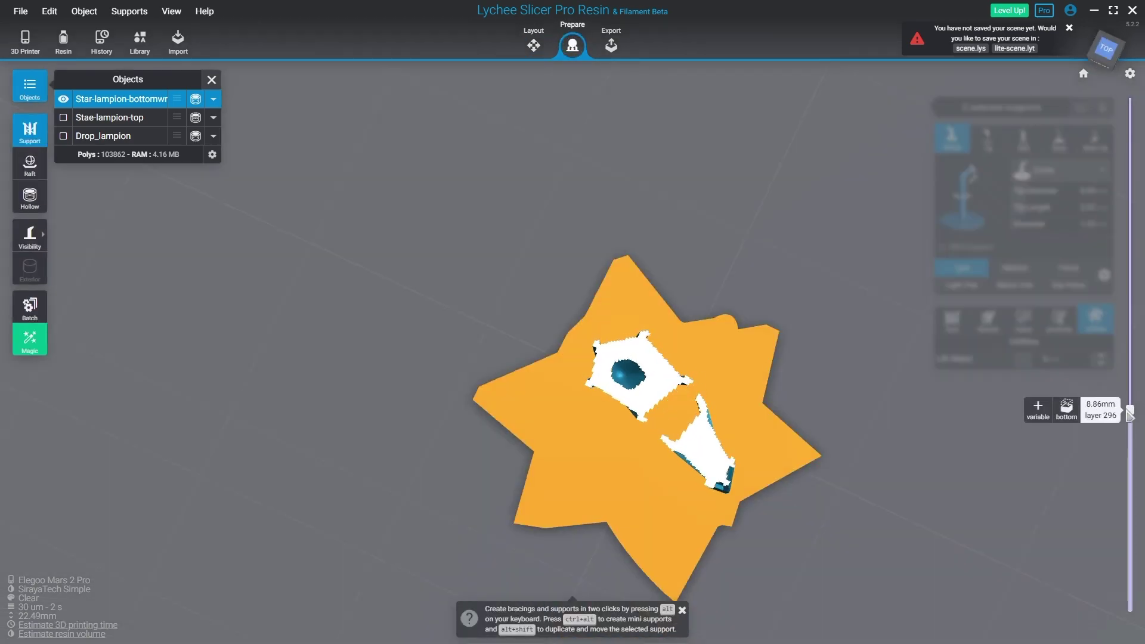
click(534, 46)
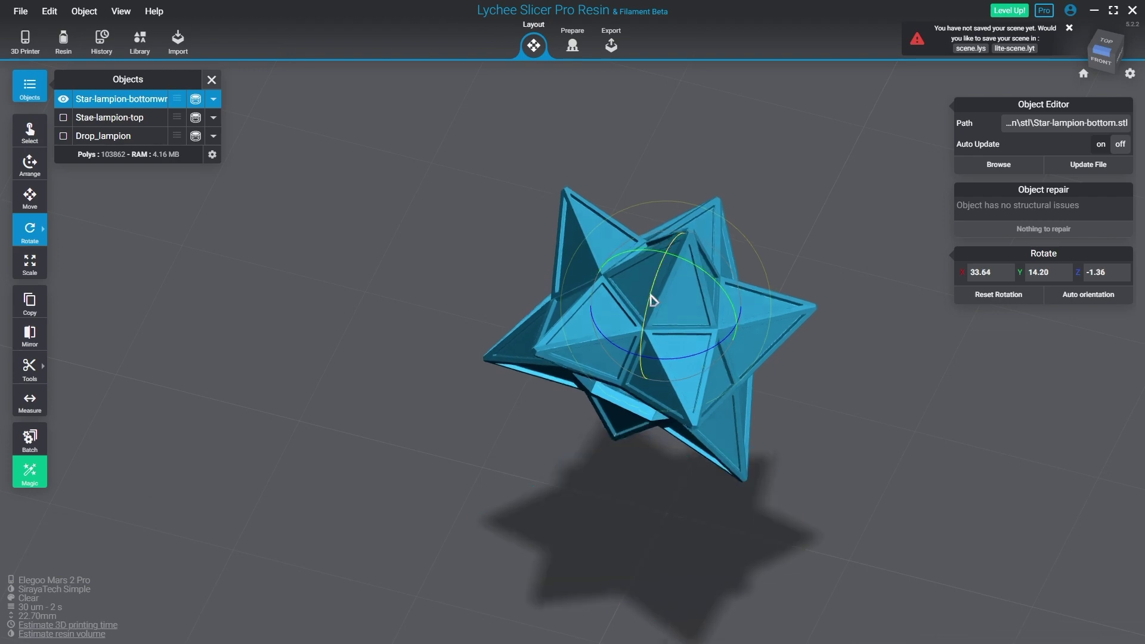
Step: Slide through the star bottom layer by layer in Prepare, then return to Layout
key(Tab)
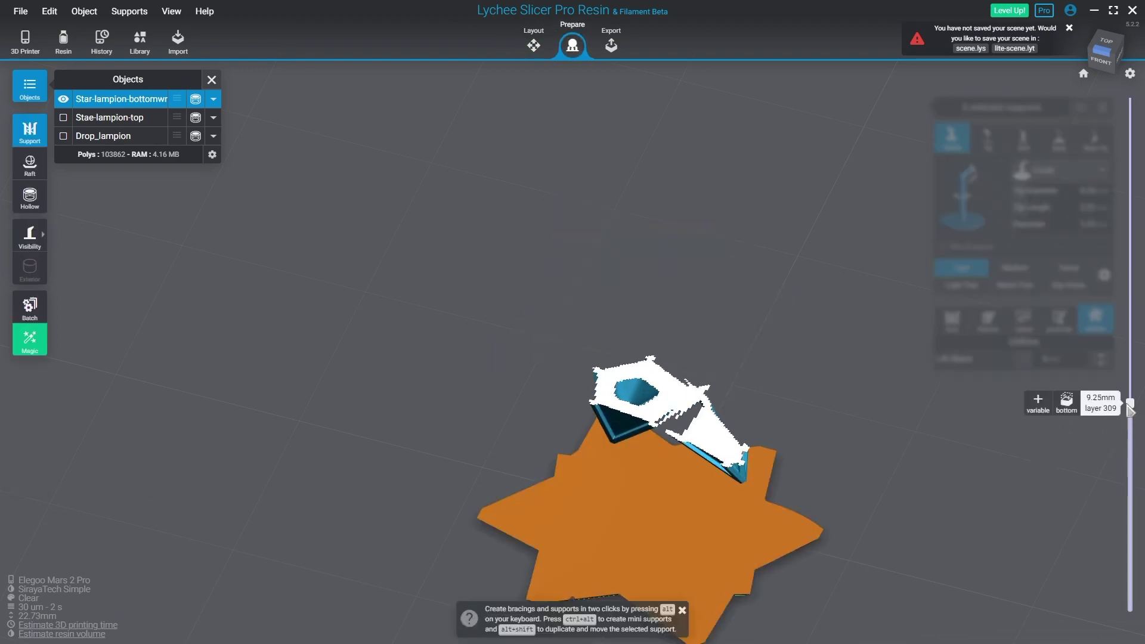
key(Tab)
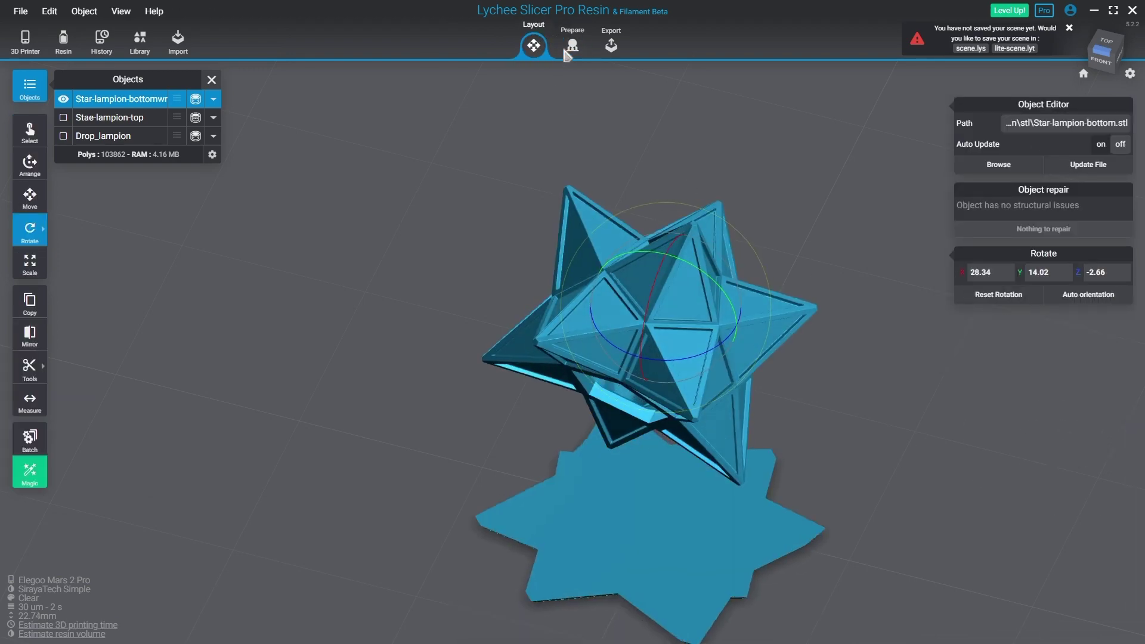
key(Tab)
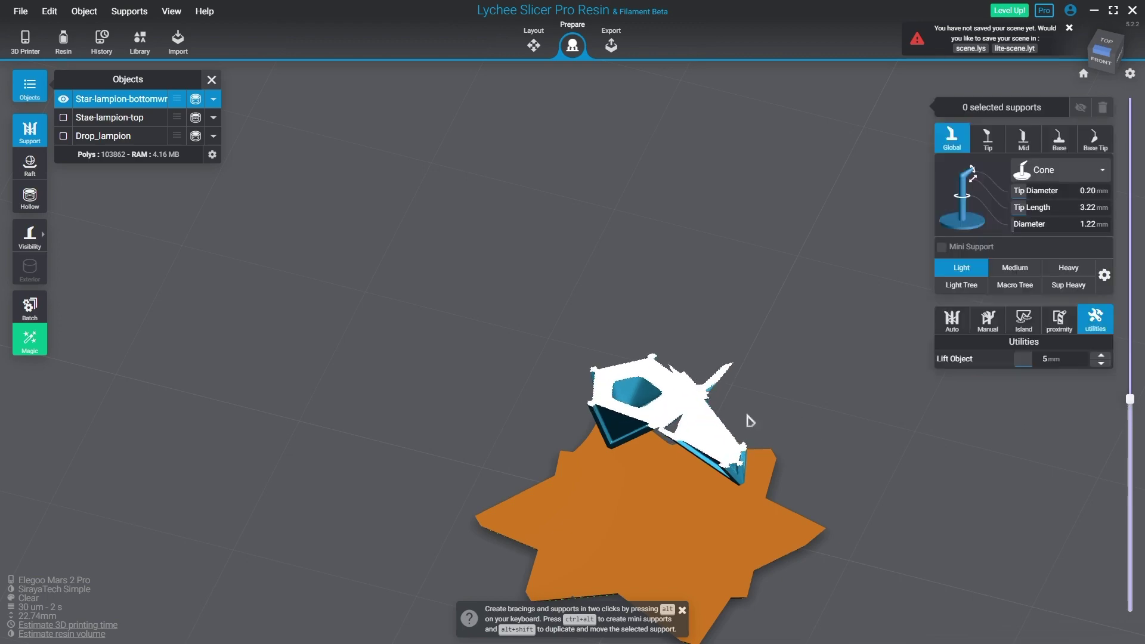
mouse_move(746, 422)
mouse_down()
mouse_move(749, 249)
mouse_move(835, 324)
mouse_up()
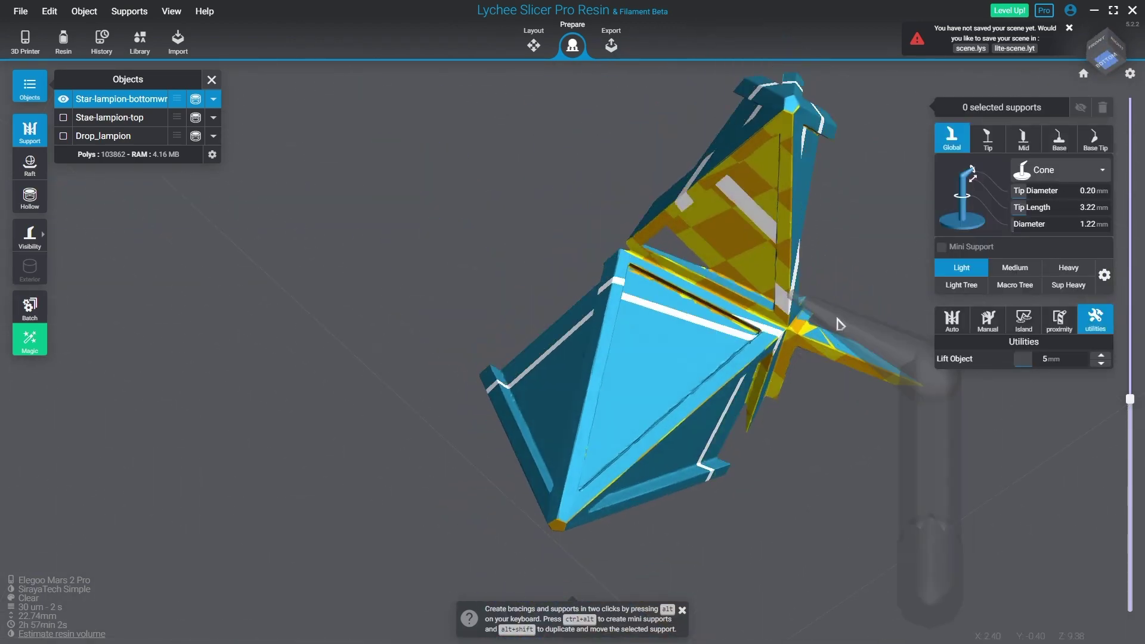
mouse_move(1130, 398)
mouse_down()
mouse_move(1131, 416)
mouse_move(1130, 361)
mouse_up()
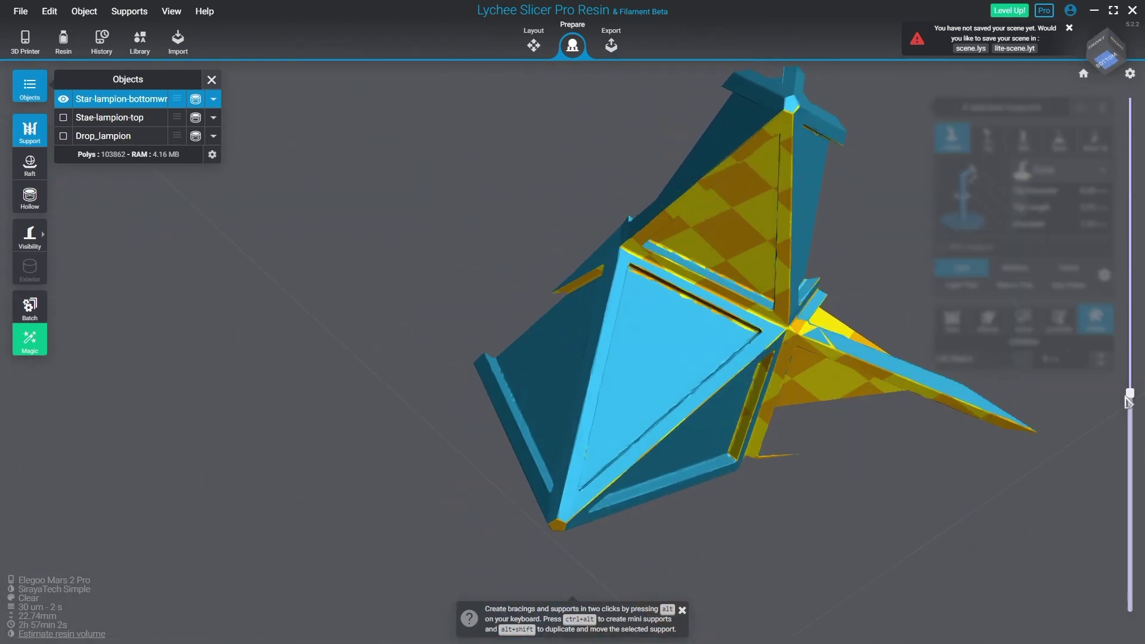
key(r)
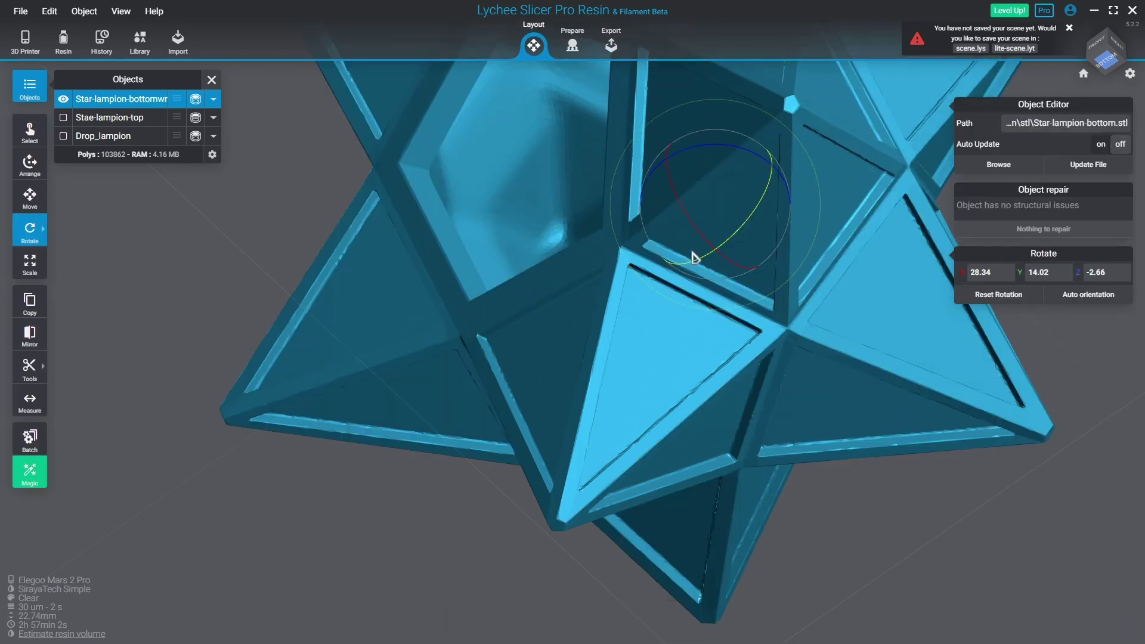
key(Tab)
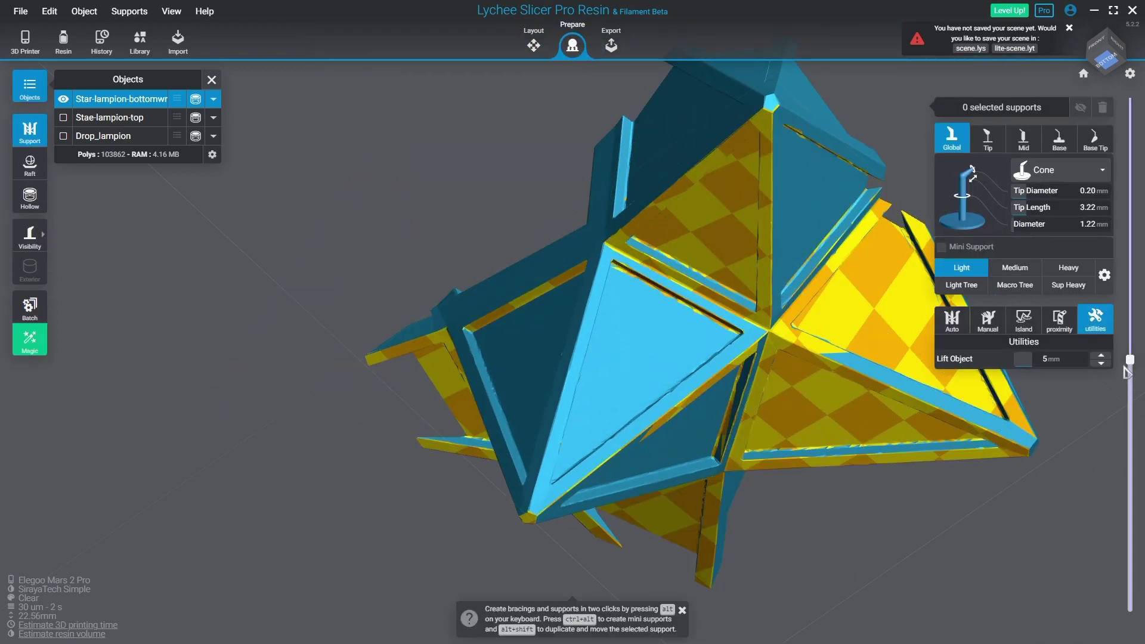
drag(1130, 98, 1128, 608)
scroll(771, 552, up, 5)
scroll(770, 551, down, 5)
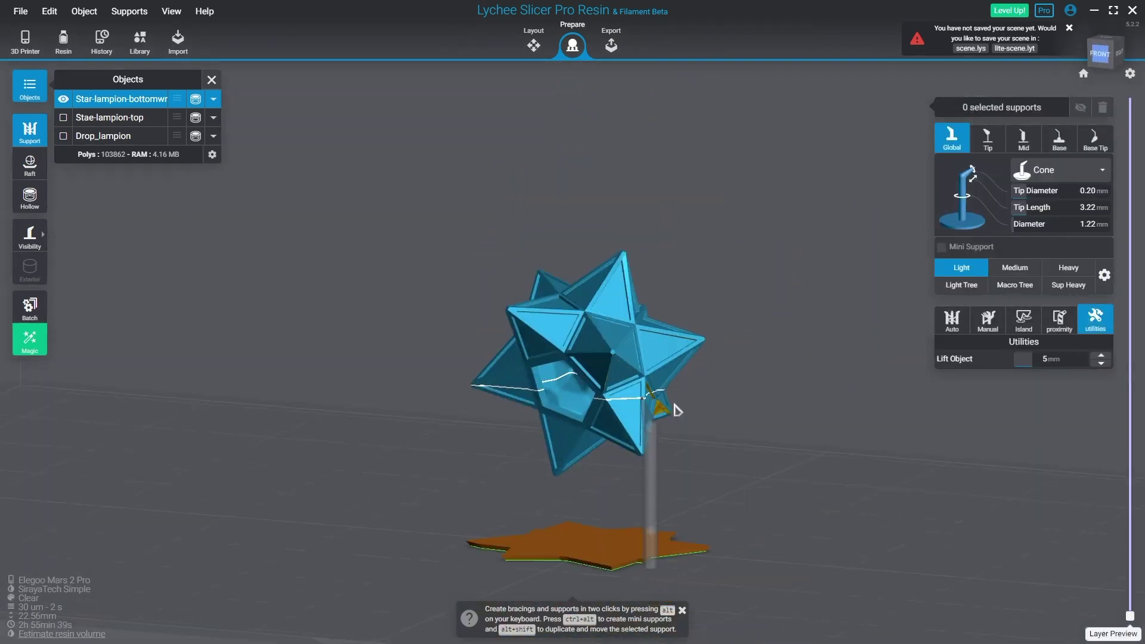
key(Tab)
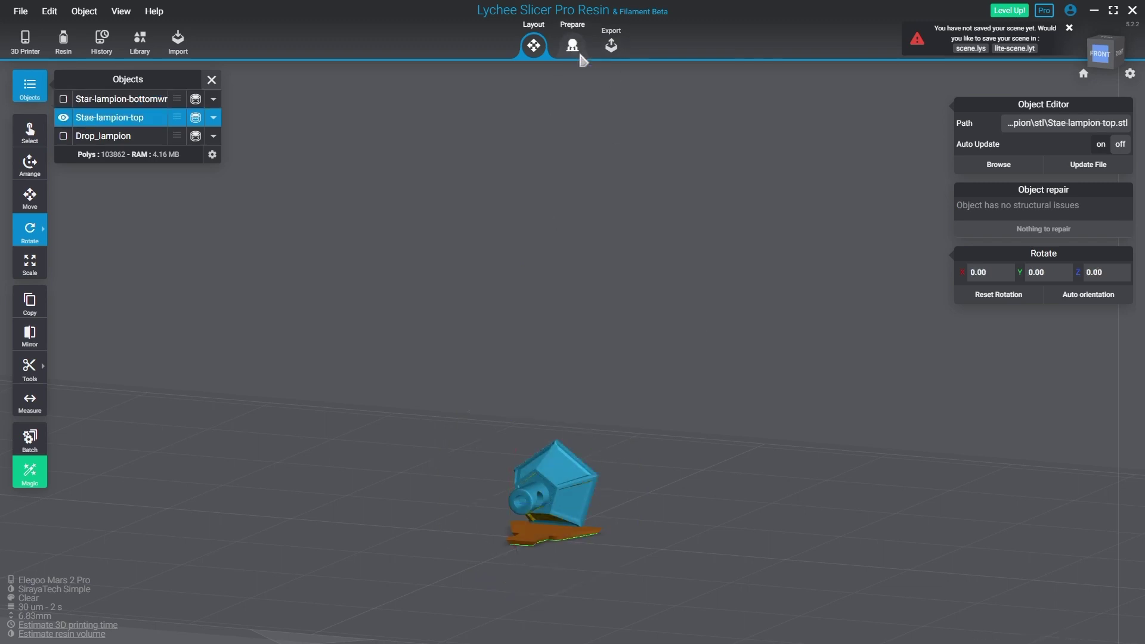
Step: Tilt Stae-lampion-top to about -68.57° on X with the rotate gizmo
click(572, 44)
click(63, 136)
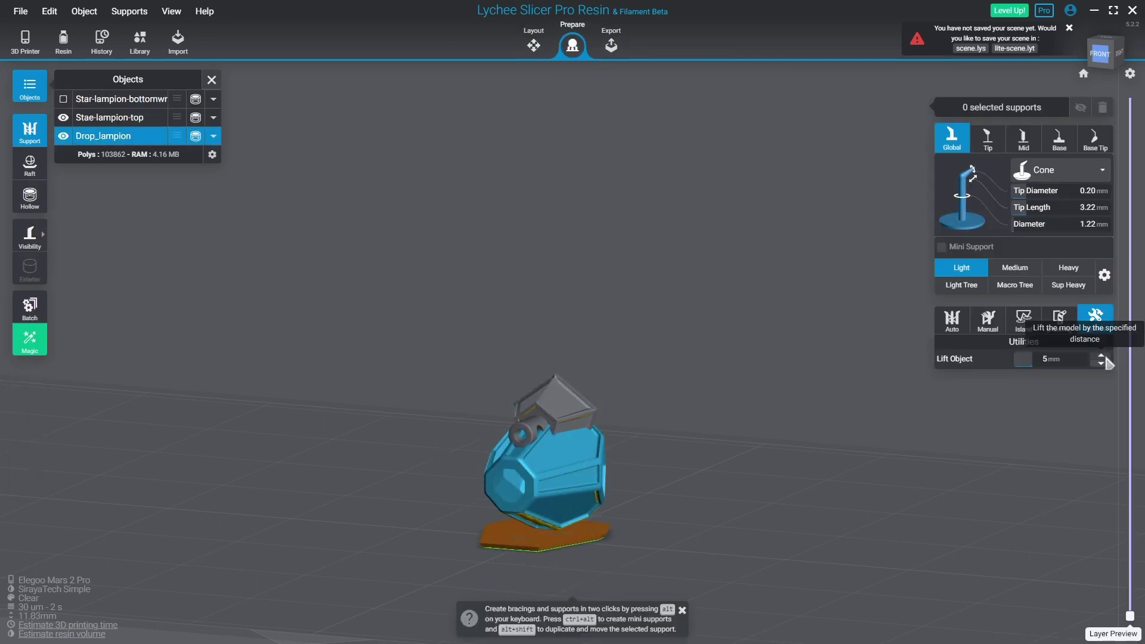
key(Tab)
click(590, 456)
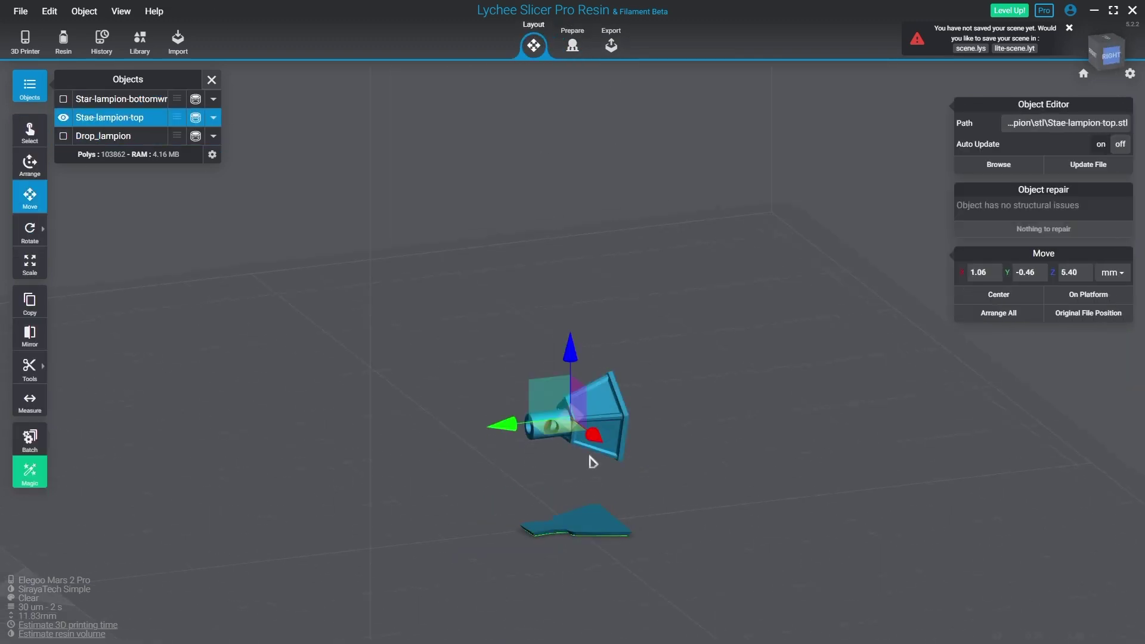
mouse_move(588, 434)
mouse_down()
mouse_move(617, 325)
mouse_move(791, 469)
mouse_move(605, 329)
mouse_up()
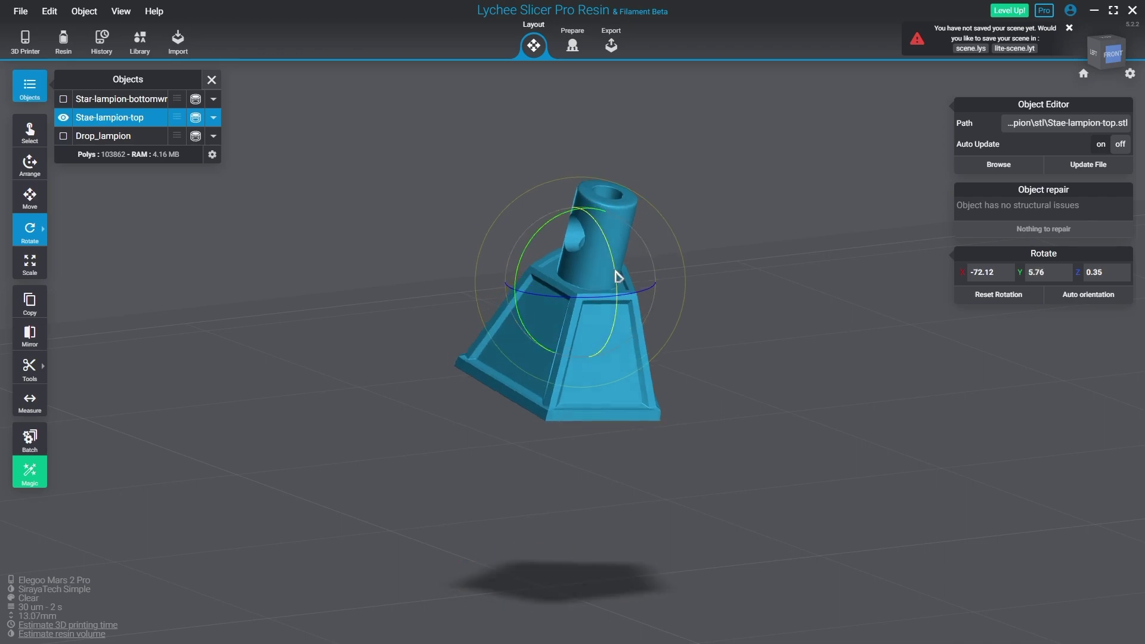
Step: Check the top's layer cross-sections, then show only Drop_lampion
click(573, 46)
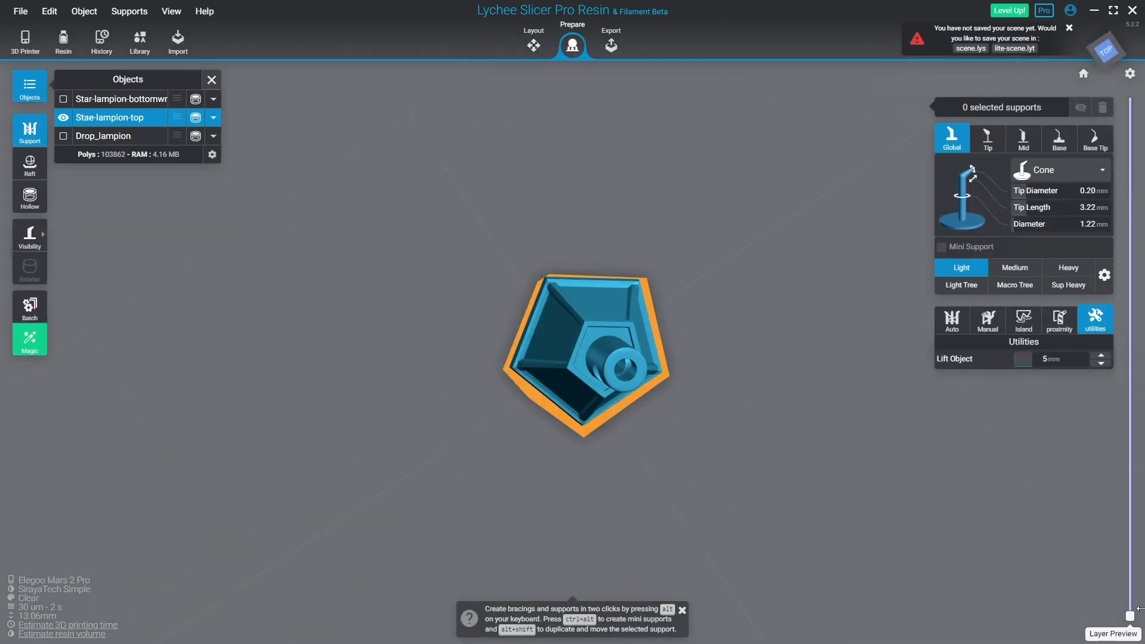
drag(1137, 608, 1126, 470)
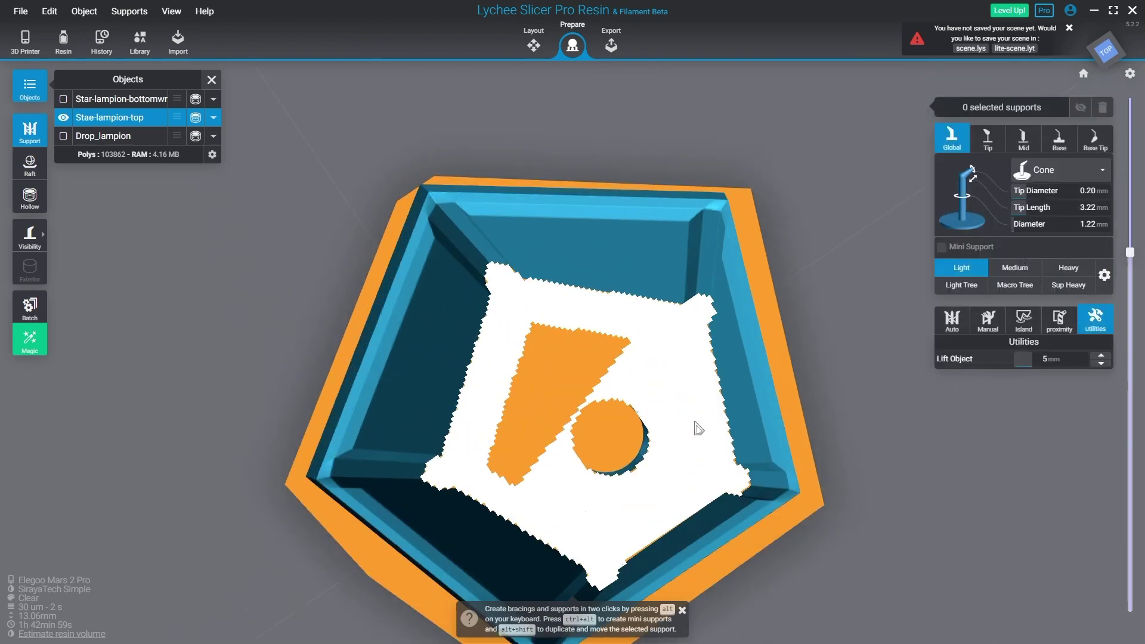
click(533, 45)
click(572, 45)
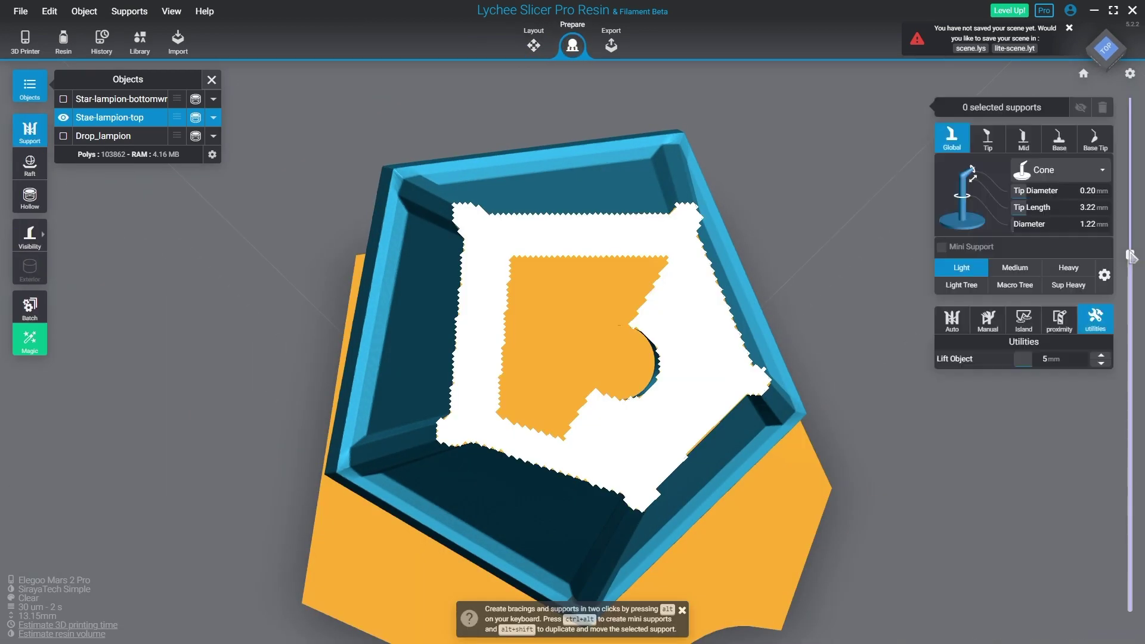
click(1130, 250)
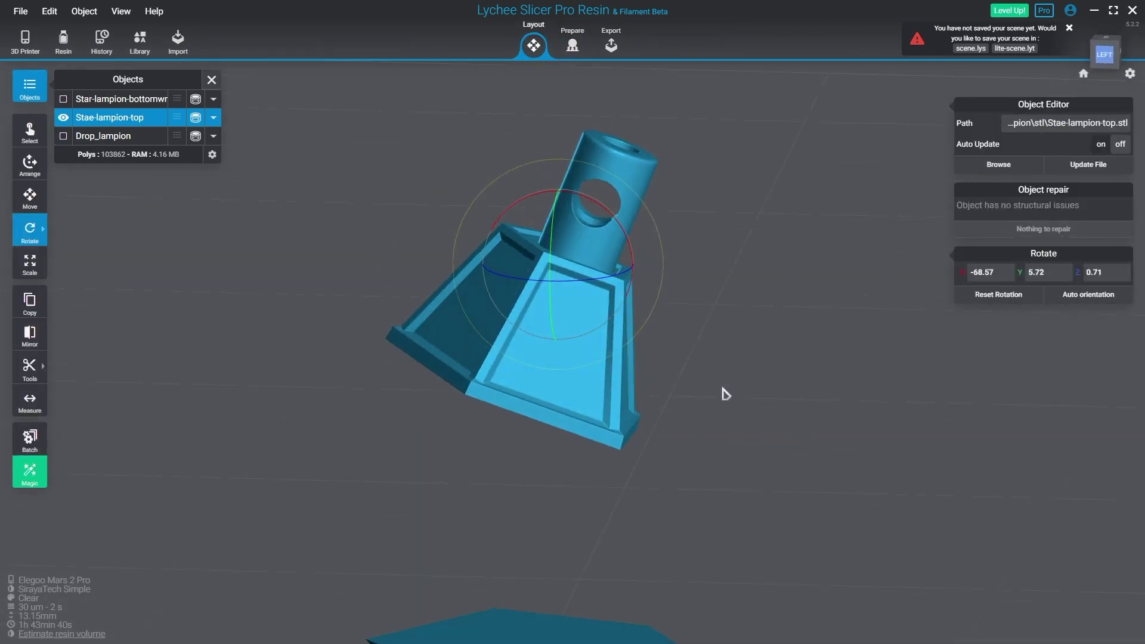
click(63, 136)
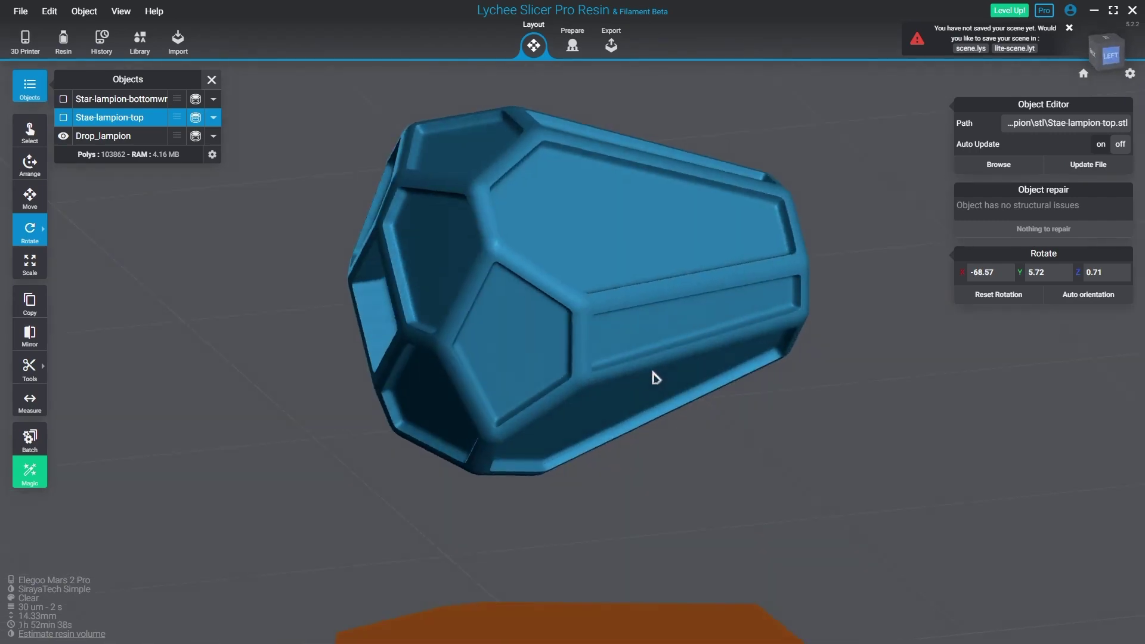
Step: Tilt Drop_lampion to 65.43° on X and preview its slice at 6 mm
click(656, 345)
mouse_move(657, 346)
right_down()
mouse_move(557, 293)
mouse_move(537, 222)
mouse_move(742, 274)
mouse_move(614, 263)
mouse_move(655, 317)
right_up()
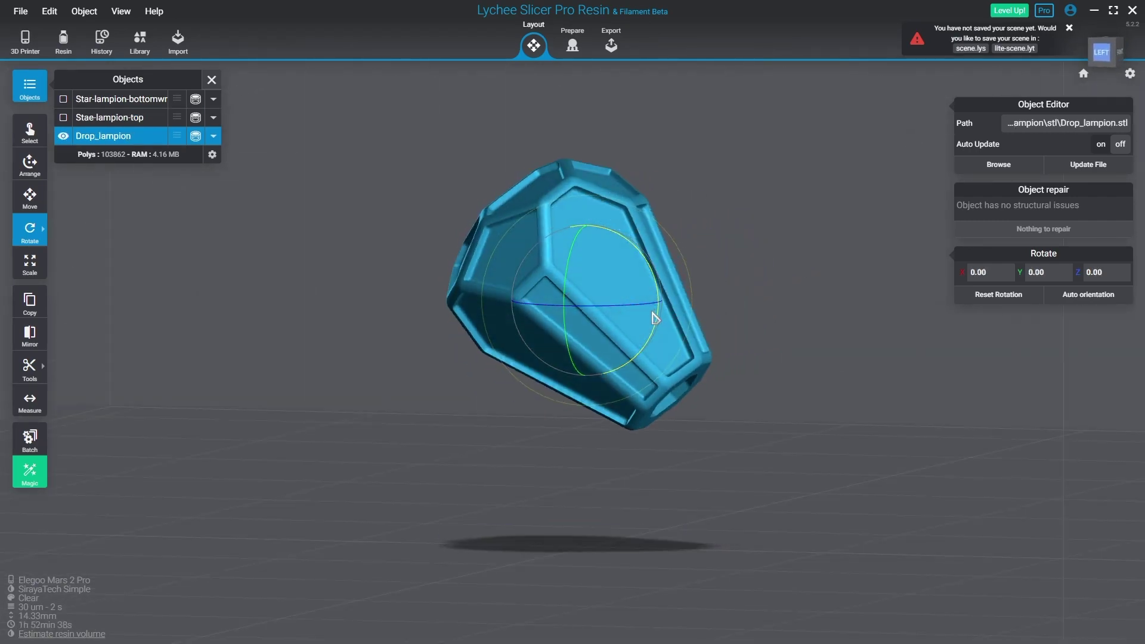
mouse_move(660, 343)
mouse_down()
mouse_move(859, 376)
mouse_move(642, 371)
mouse_move(814, 423)
mouse_up()
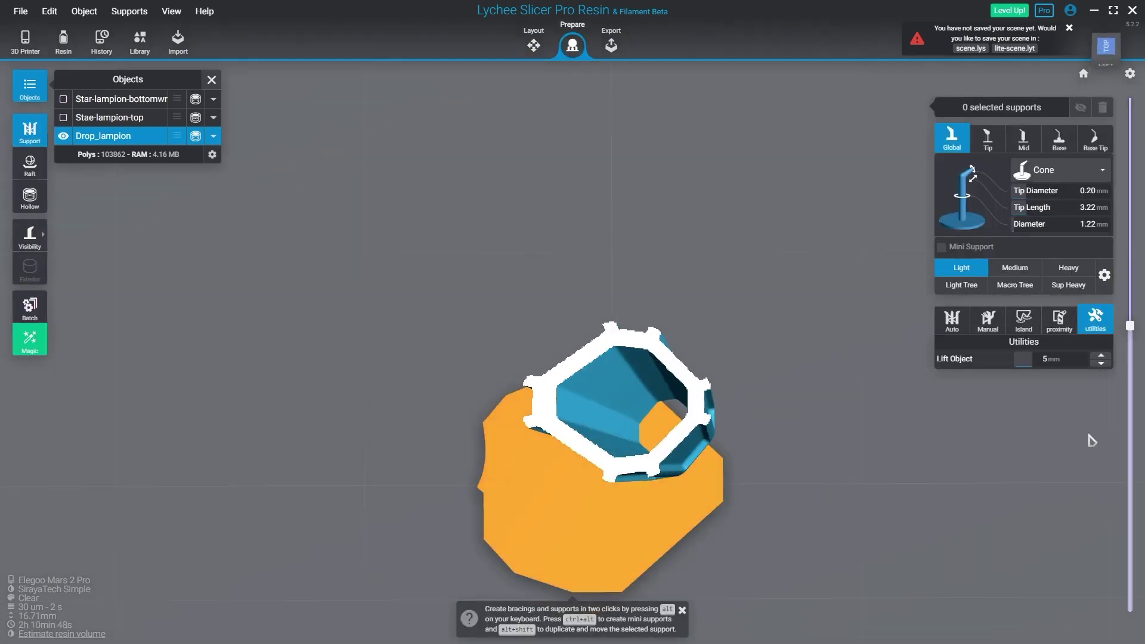
drag(1131, 333, 1131, 430)
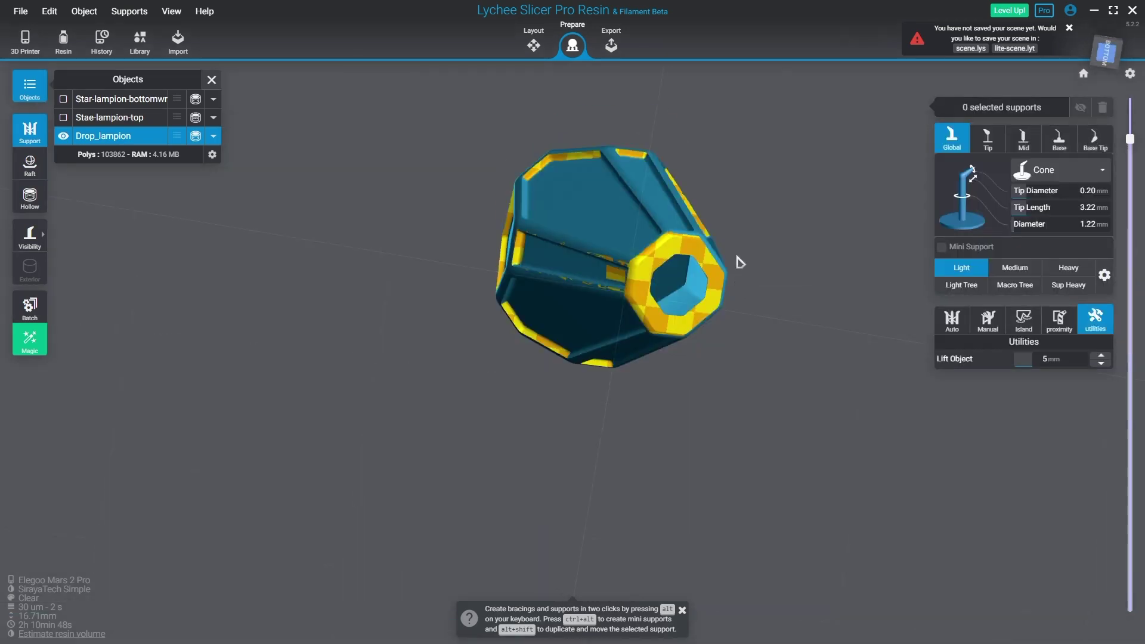
Step: Back in Layout, inspect the drop's orientation and the star's downward faces
mouse_move(736, 260)
mouse_down()
mouse_move(473, 286)
mouse_move(679, 450)
mouse_up()
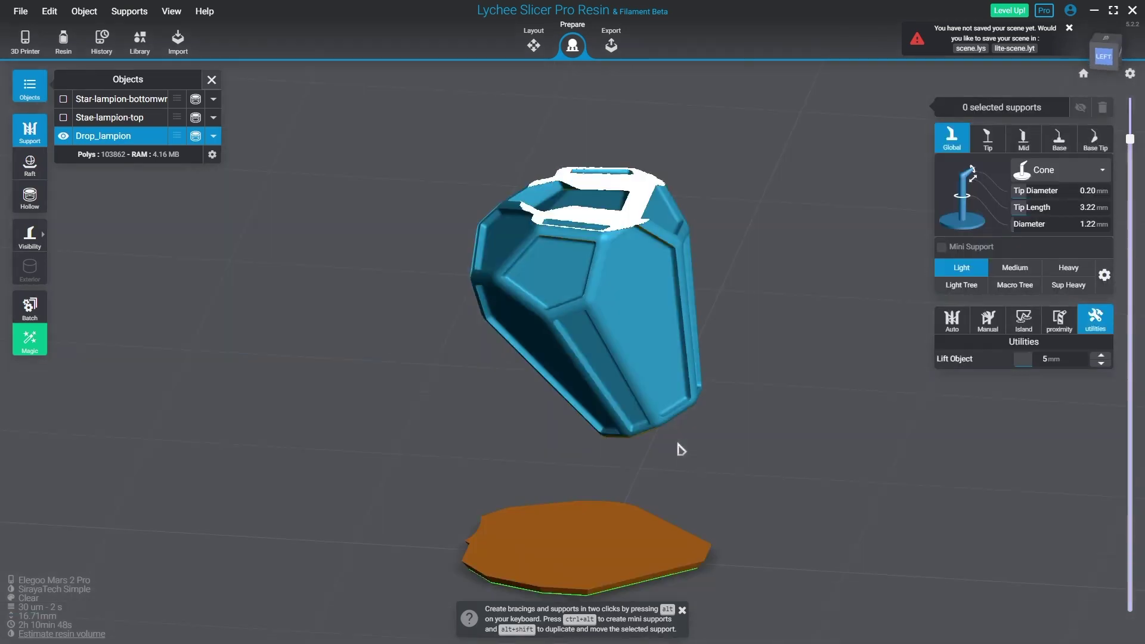
click(533, 44)
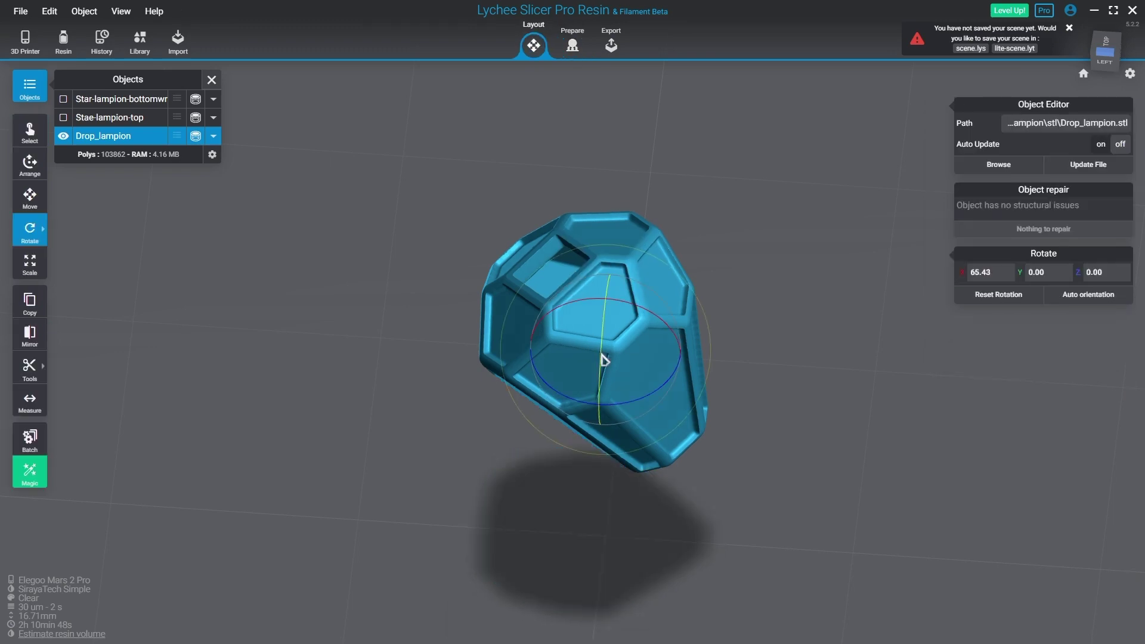
mouse_move(603, 396)
mouse_down()
mouse_move(656, 401)
mouse_move(733, 379)
mouse_move(815, 332)
mouse_move(854, 385)
mouse_move(715, 361)
mouse_move(769, 294)
mouse_move(692, 328)
mouse_up()
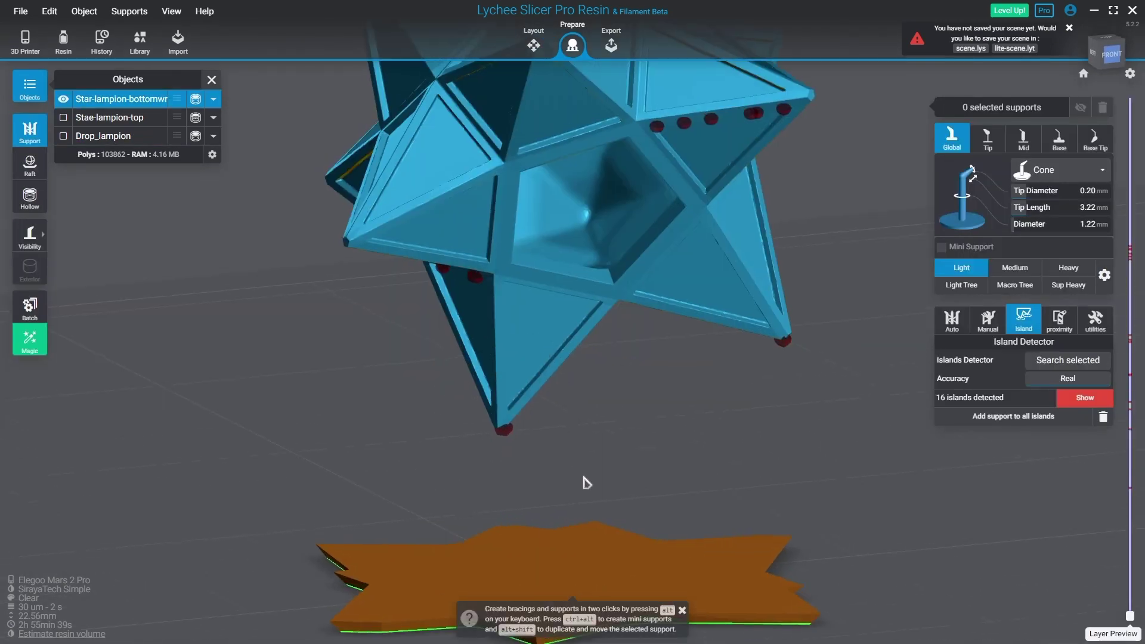
mouse_move(586, 482)
mouse_down()
mouse_move(669, 333)
mouse_move(726, 145)
mouse_move(668, 197)
mouse_move(690, 358)
mouse_move(918, 281)
mouse_up()
scroll(670, 332, up, 5)
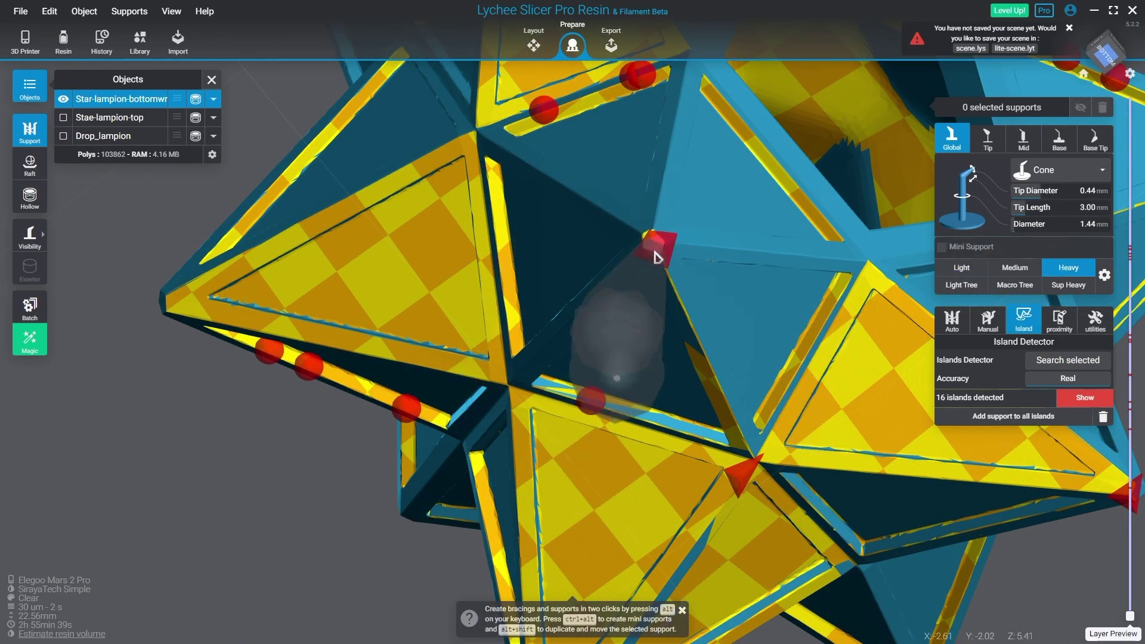
Step: Add Heavy supports to the star bottom's islands until 5 remain, then open Raft settings
drag(659, 251, 611, 367)
click(611, 365)
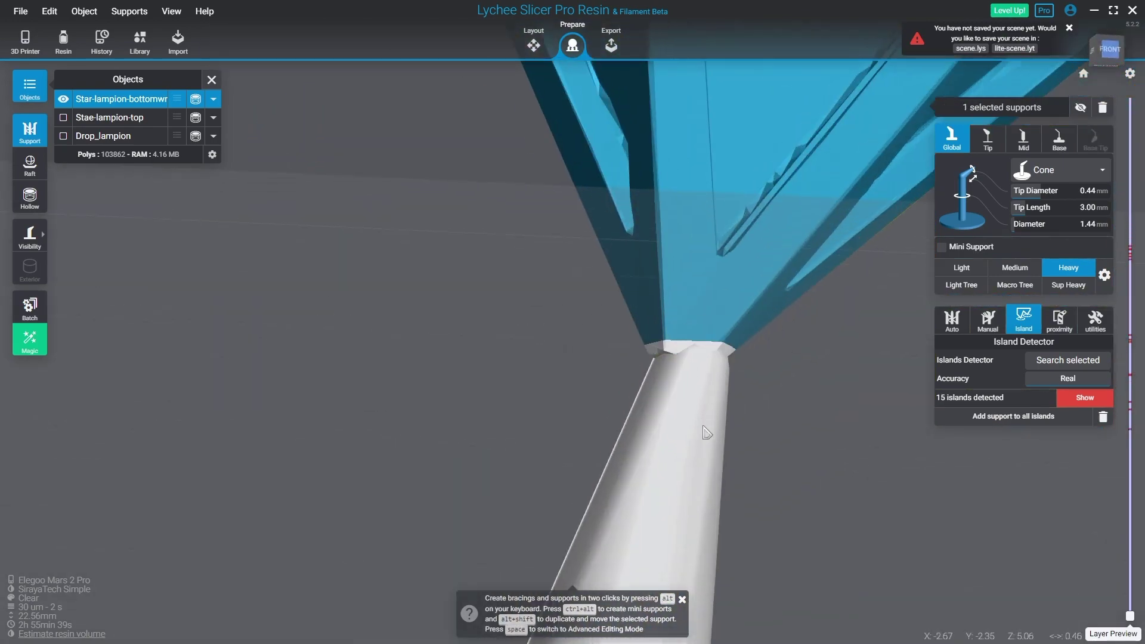
mouse_move(620, 362)
mouse_down()
mouse_move(695, 409)
mouse_move(682, 337)
mouse_move(733, 328)
mouse_move(639, 354)
mouse_move(661, 250)
mouse_move(672, 345)
mouse_up()
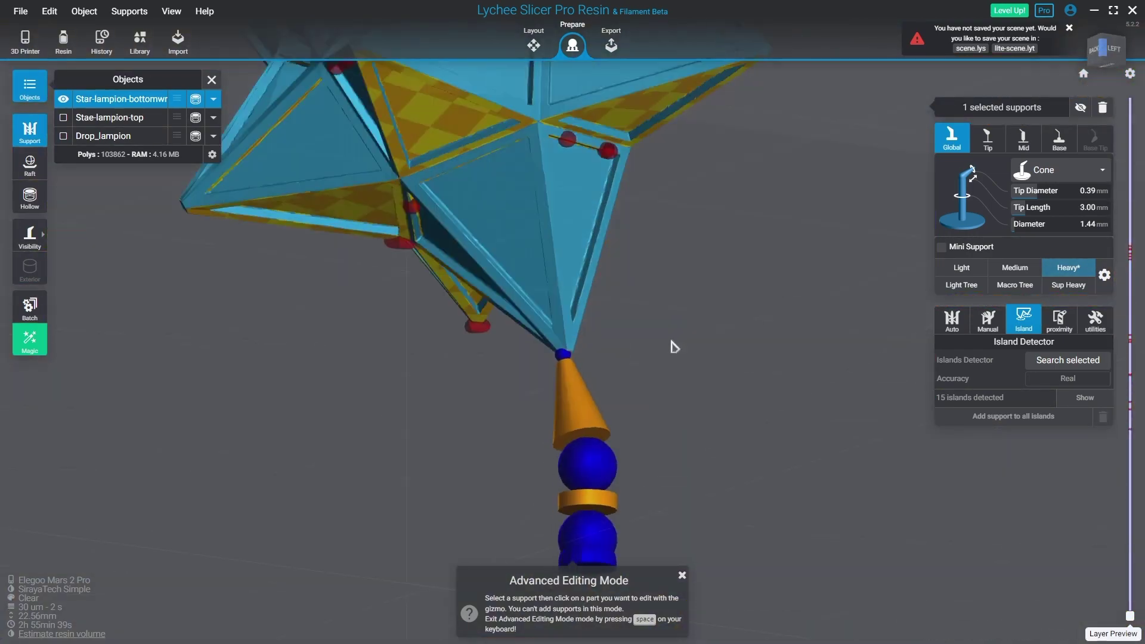
scroll(624, 411, up, 3)
scroll(571, 352, up, 3)
key(space)
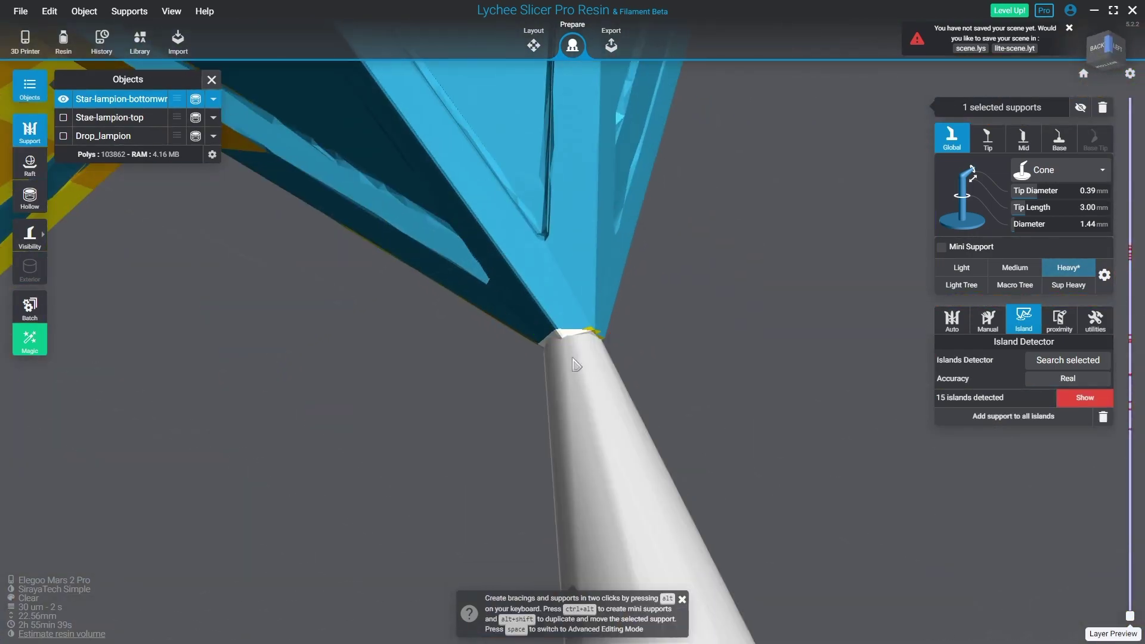
key(space)
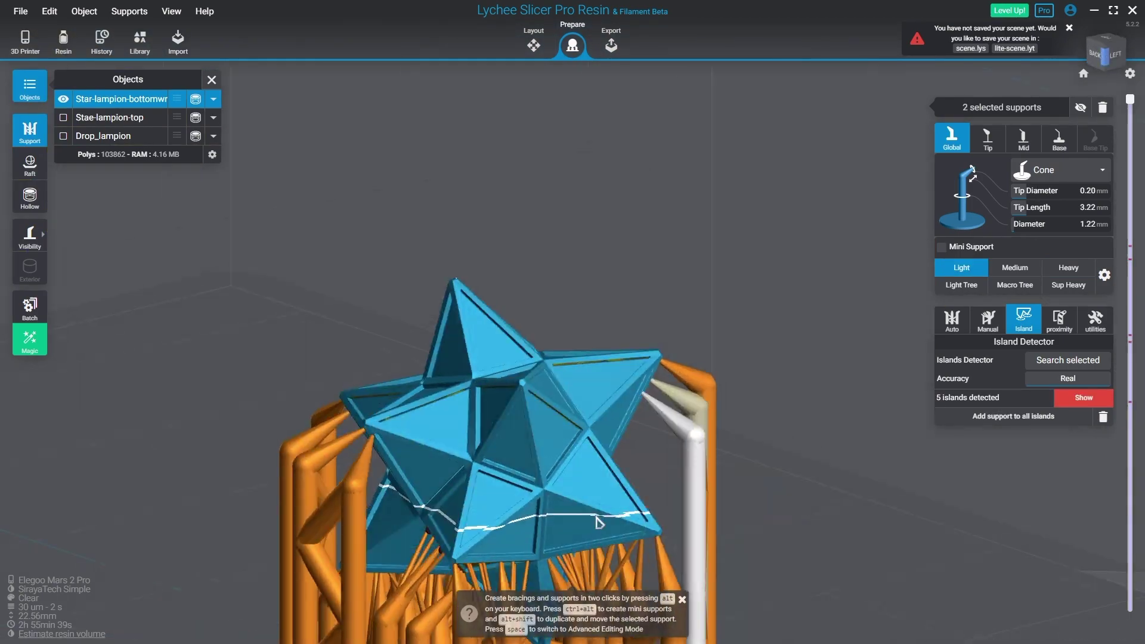
mouse_move(598, 522)
middle_down()
mouse_move(574, 299)
mouse_move(160, 249)
middle_up()
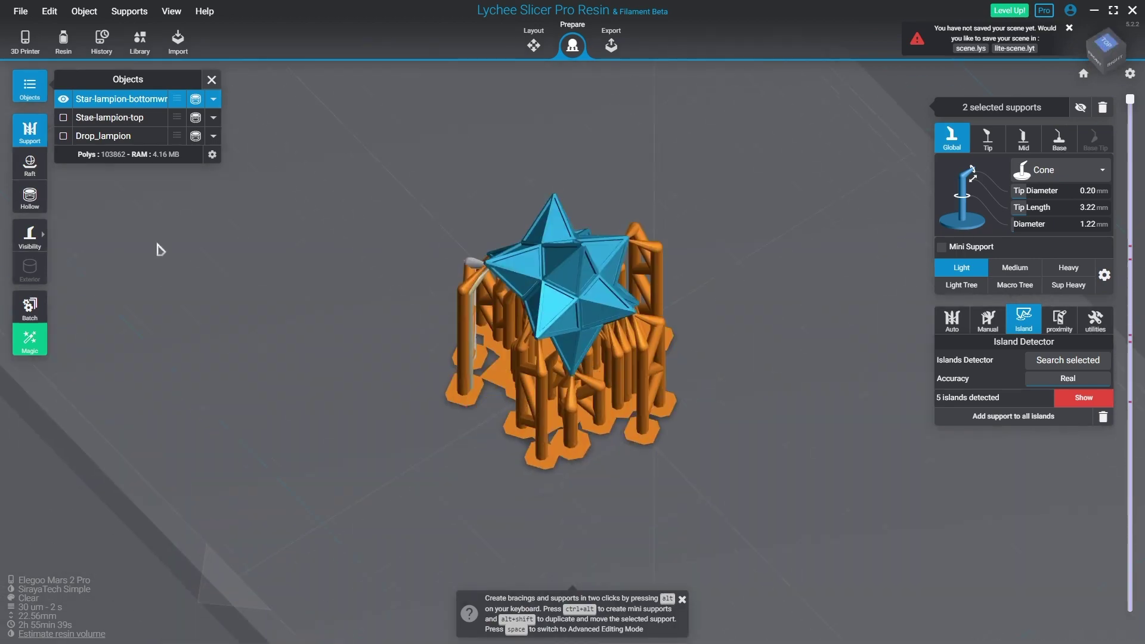
click(29, 164)
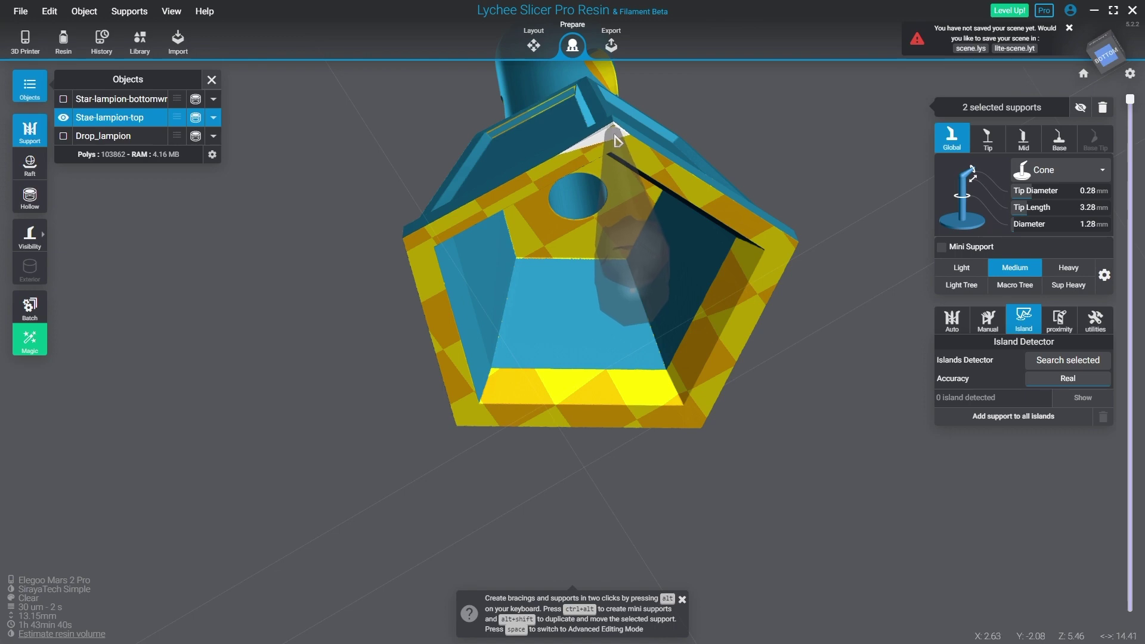
Step: Select Stae-lampion-top, inspect its supports from below, and edit one in Advanced Editing Mode
mouse_move(617, 142)
middle_down()
mouse_move(596, 357)
mouse_move(366, 210)
mouse_move(683, 192)
mouse_move(705, 317)
mouse_move(733, 178)
mouse_move(434, 383)
mouse_move(506, 197)
middle_up()
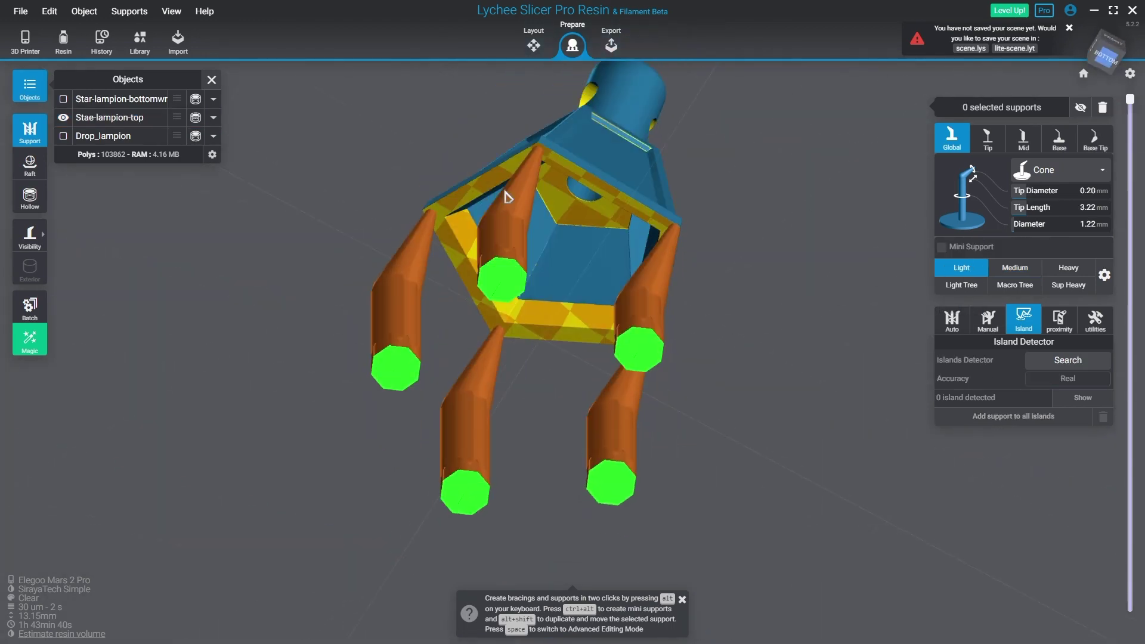
click(557, 165)
middle_drag(556, 165, 504, 181)
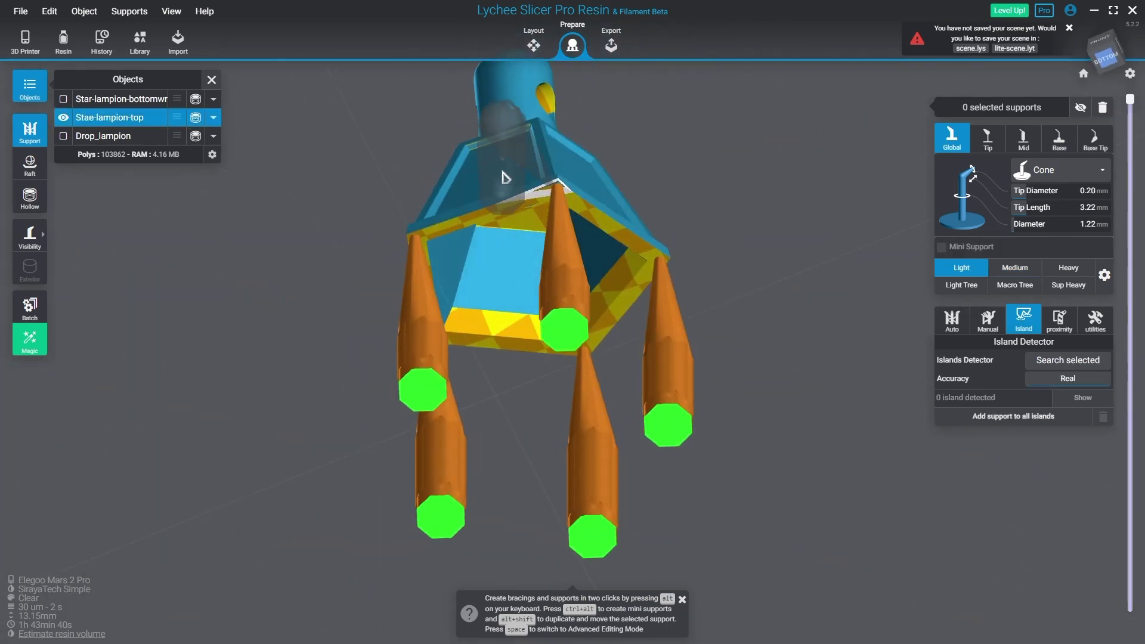
scroll(583, 348, up, 3)
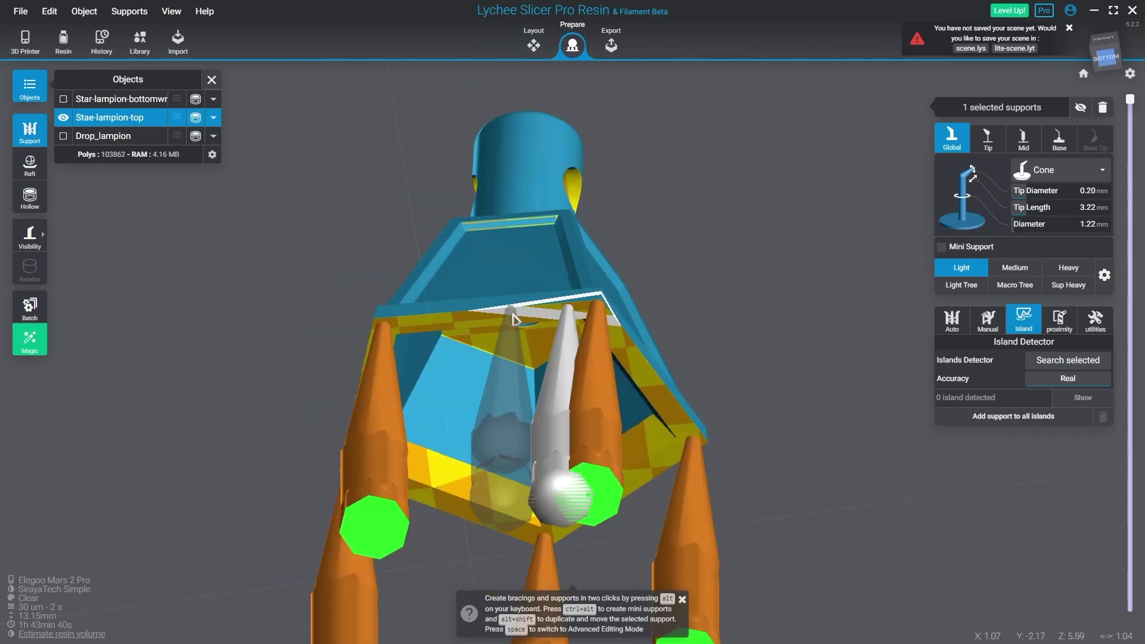
middle_drag(514, 319, 498, 384)
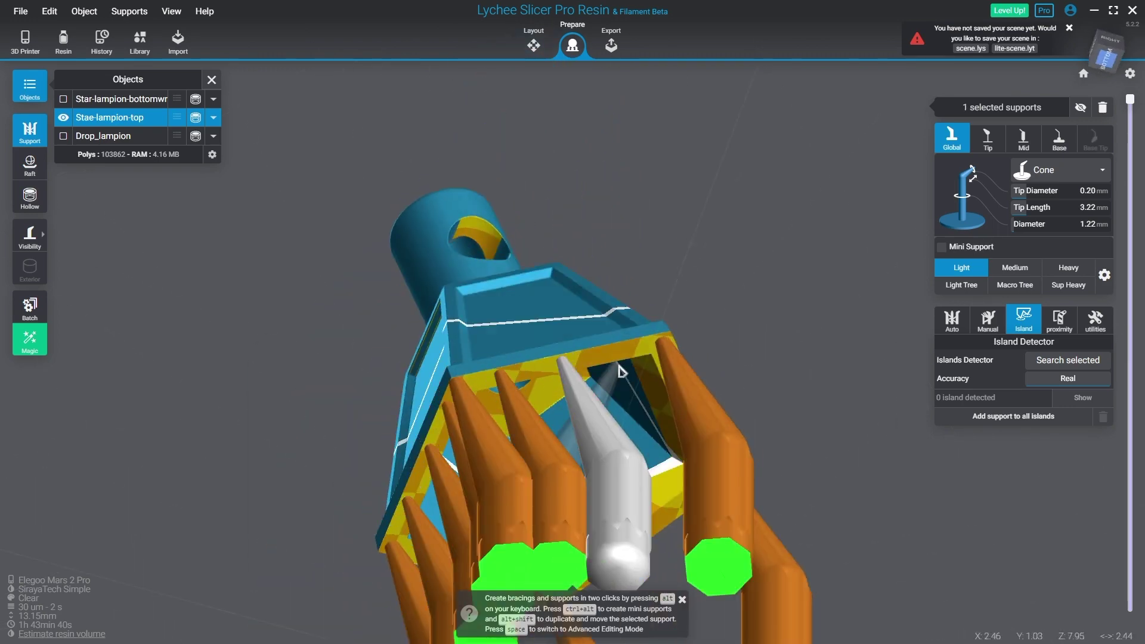
middle_drag(620, 371, 454, 402)
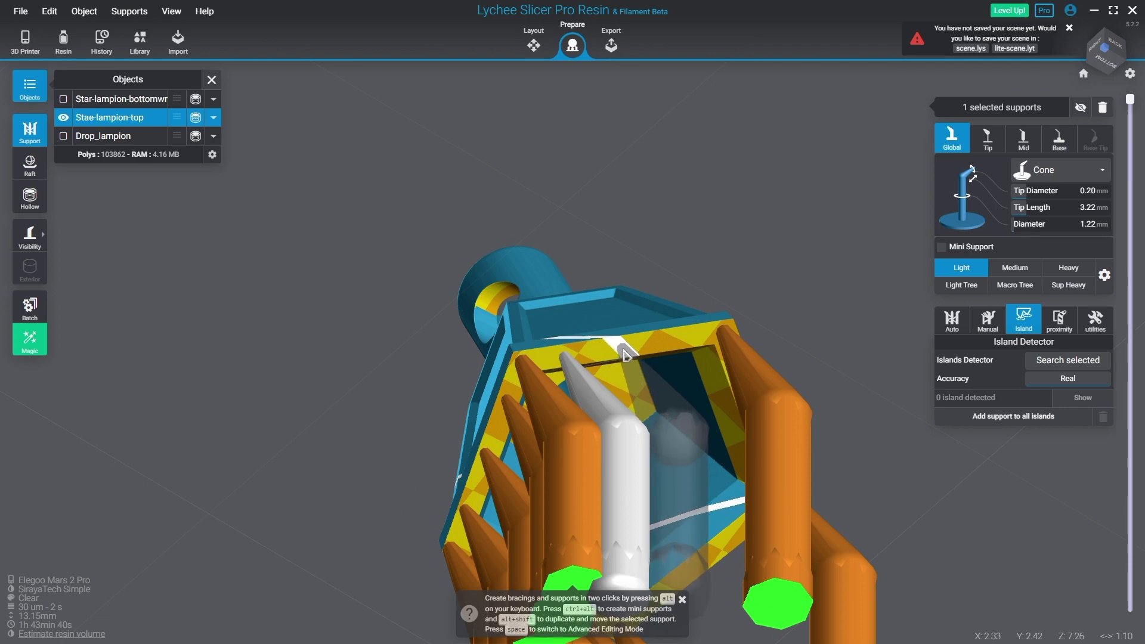
mouse_move(624, 354)
middle_down()
mouse_move(673, 345)
mouse_move(624, 181)
mouse_move(780, 250)
mouse_move(710, 256)
mouse_move(680, 173)
middle_up()
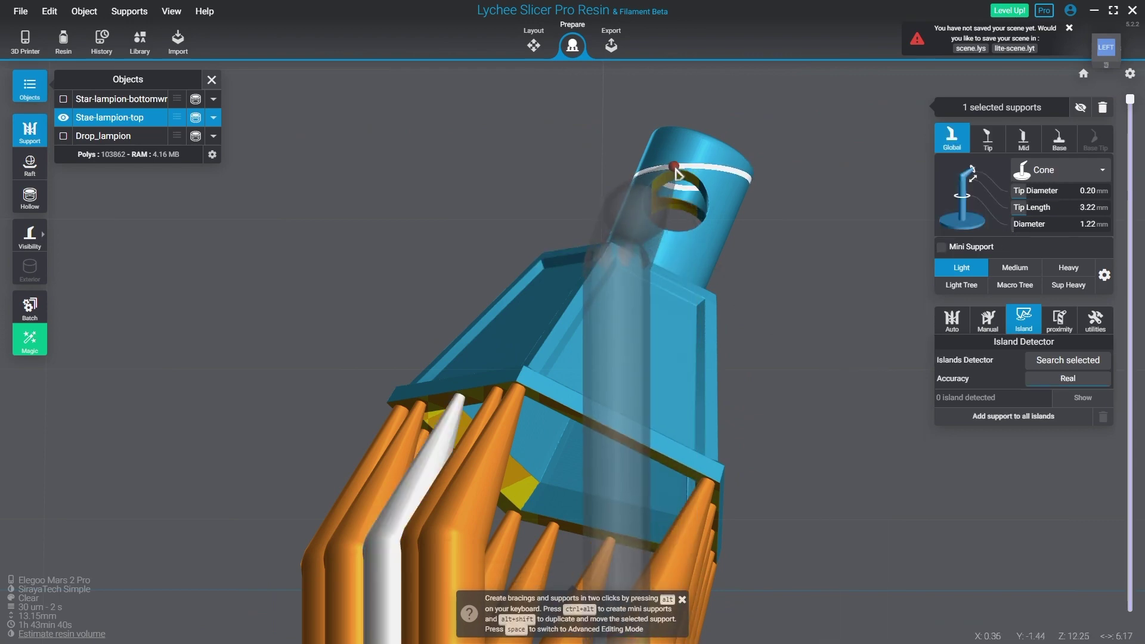
mouse_move(677, 173)
middle_down()
mouse_move(537, 224)
mouse_move(682, 310)
mouse_move(561, 157)
mouse_move(670, 248)
mouse_move(721, 344)
mouse_move(704, 525)
mouse_move(584, 546)
mouse_move(633, 447)
mouse_move(617, 310)
middle_up()
key(space)
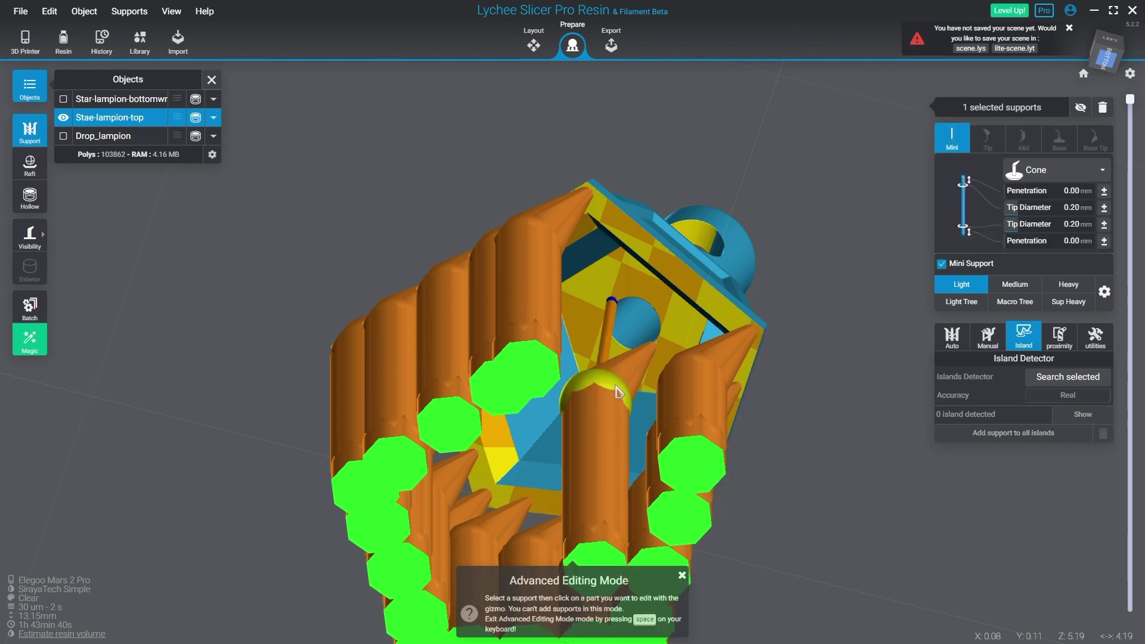
middle_drag(725, 270, 566, 339)
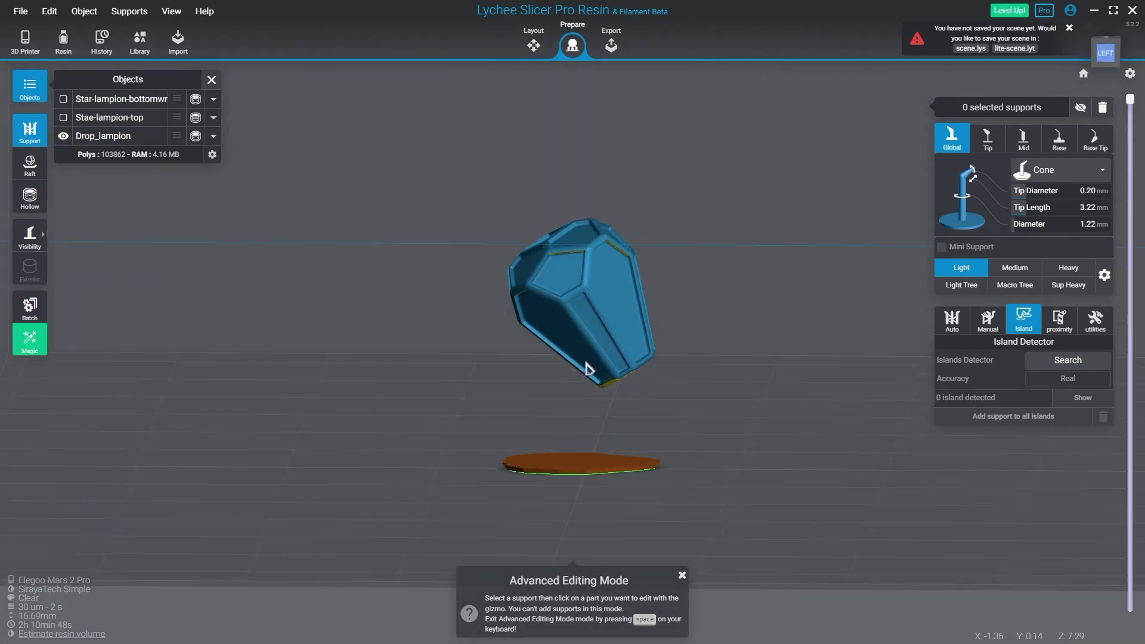
Step: Select Drop_lampion and view its underside from below
middle_drag(369, 356, 677, 454)
scroll(643, 377, up, 5)
click(644, 377)
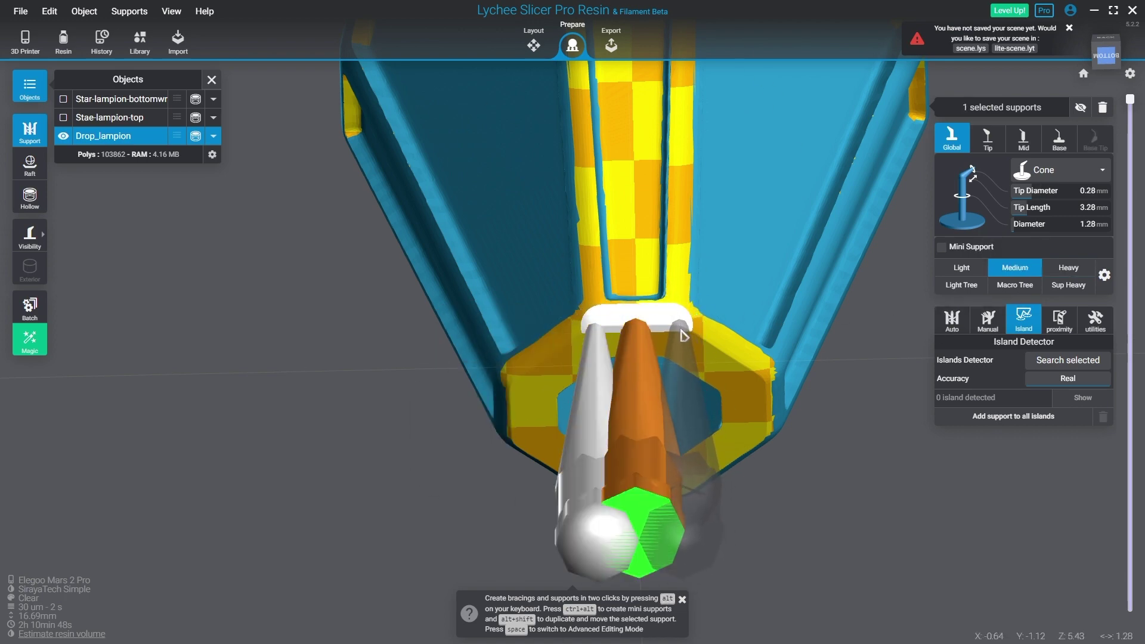
mouse_move(683, 335)
middle_down()
mouse_move(640, 337)
mouse_move(589, 311)
middle_up()
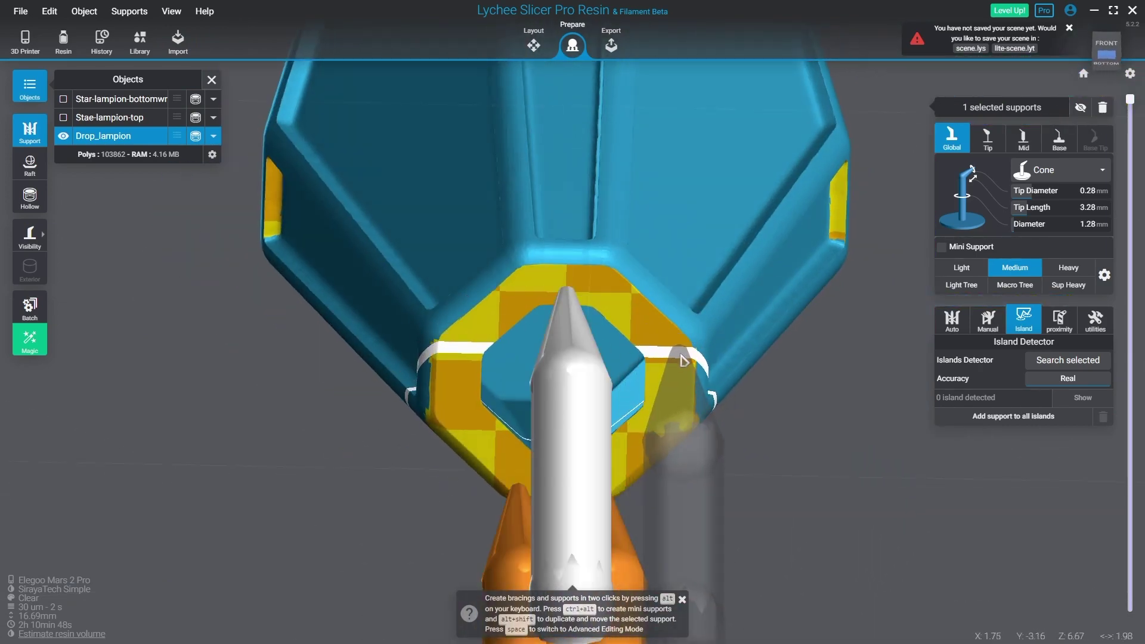
key(Escape)
mouse_move(568, 301)
middle_down()
mouse_move(653, 349)
mouse_move(725, 276)
mouse_move(639, 291)
mouse_move(674, 263)
mouse_move(509, 276)
mouse_move(422, 298)
mouse_move(598, 388)
middle_up()
click(724, 276)
middle_drag(602, 291, 535, 323)
Step: Add manual supports under the drop's central crossbar
click(616, 363)
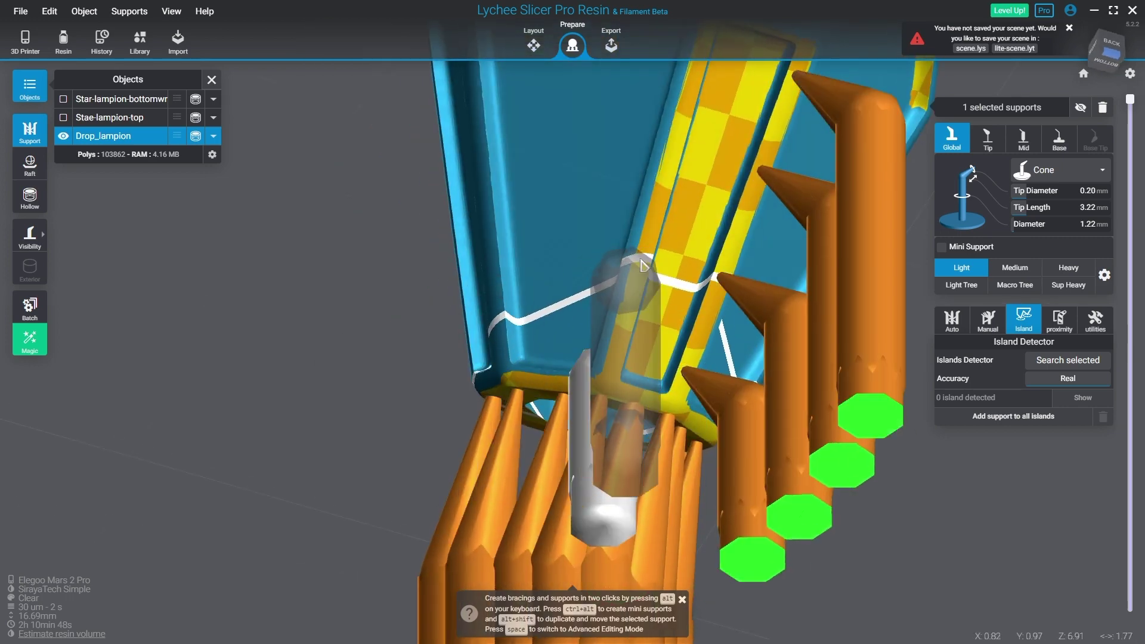
scroll(593, 254, down, 3)
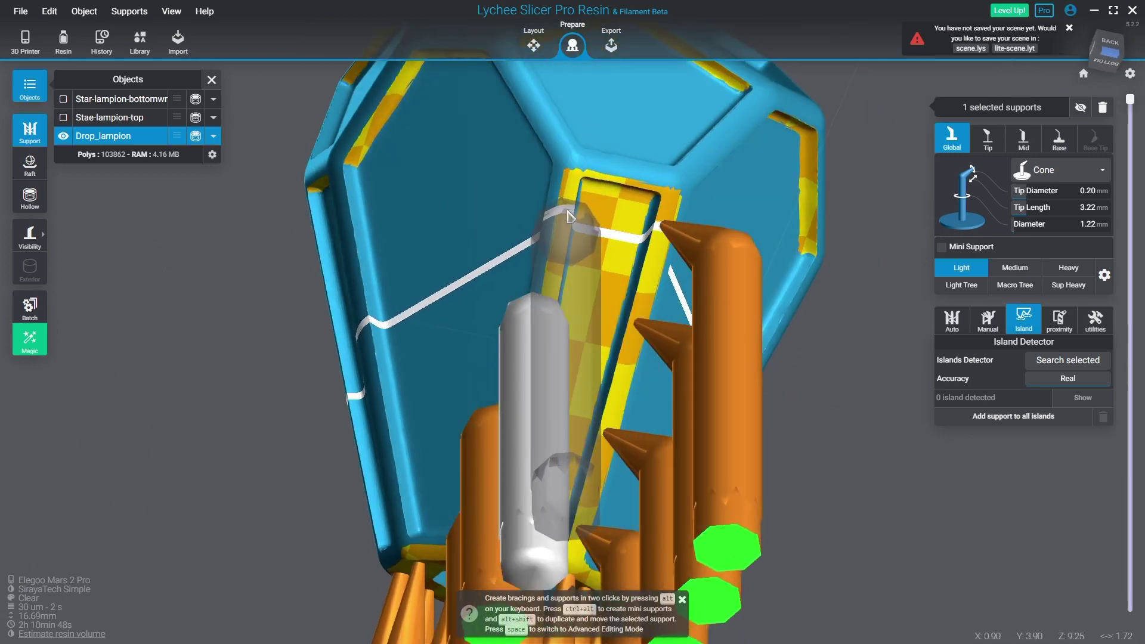
scroll(625, 186, down, 3)
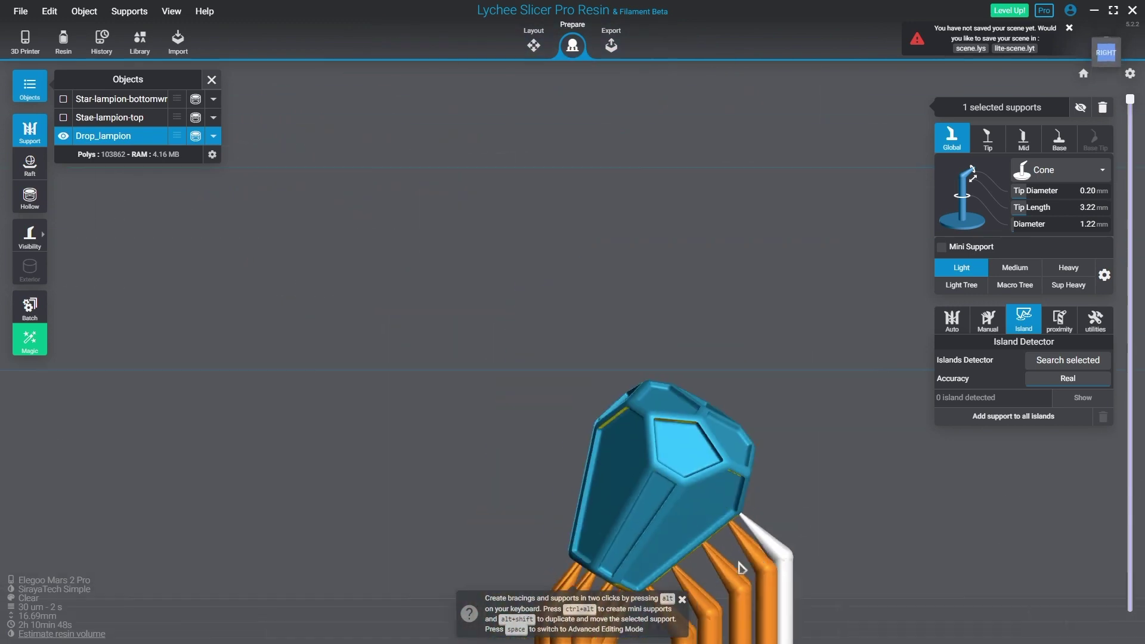
mouse_move(625, 186)
middle_down()
mouse_move(717, 270)
mouse_move(653, 265)
middle_up()
ctrl+click(652, 265)
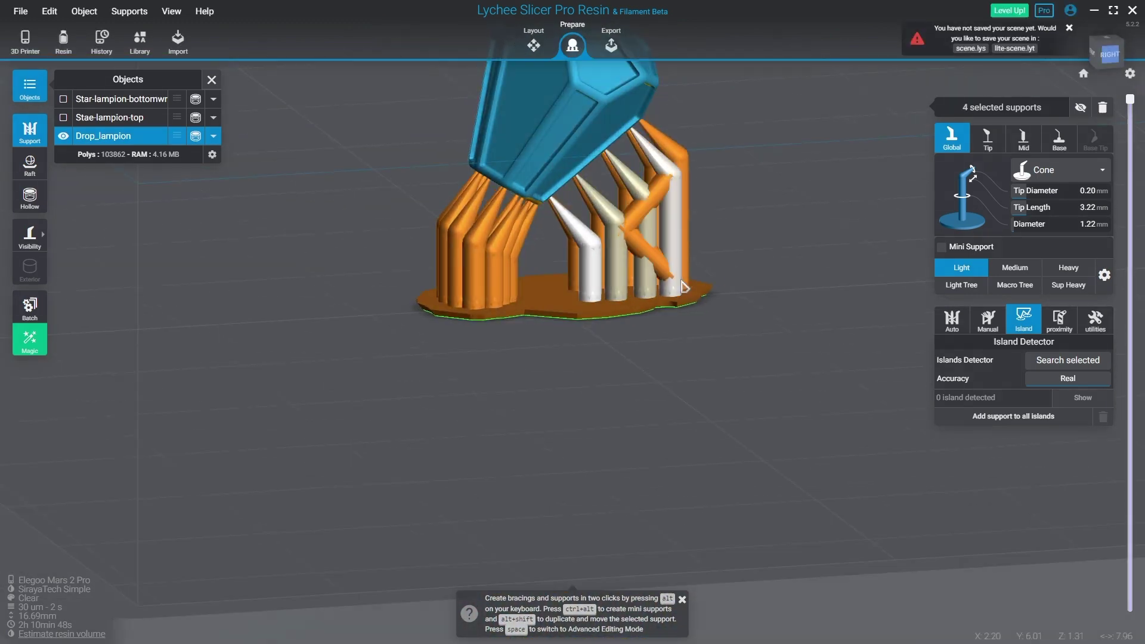
scroll(565, 290, up, 5)
scroll(565, 289, up, 3)
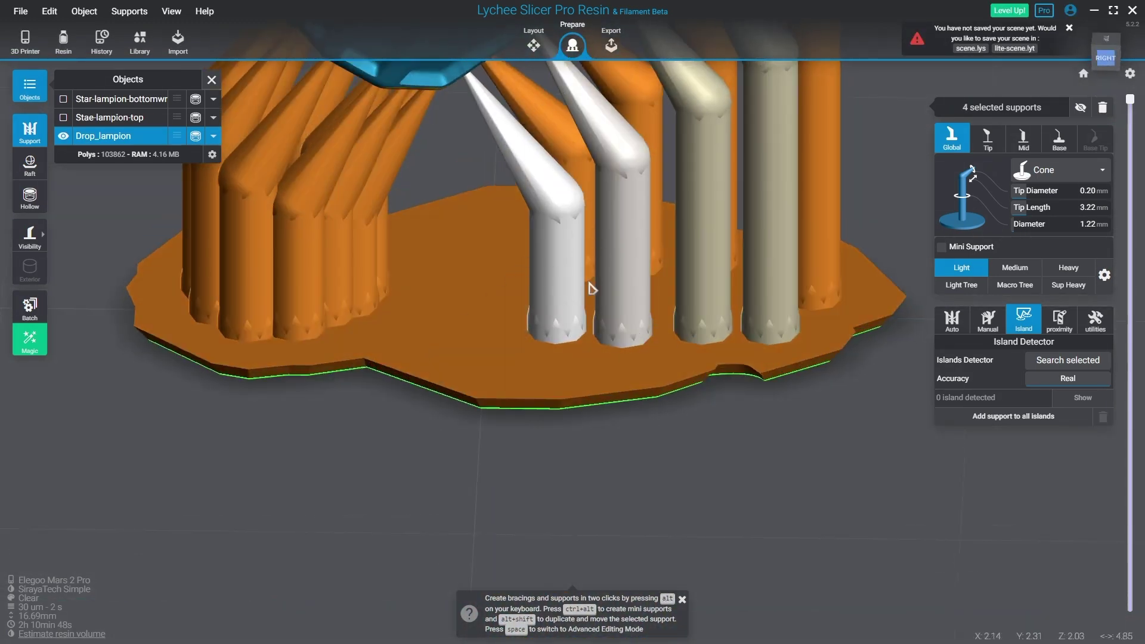
mouse_move(641, 249)
middle_down()
mouse_move(452, 214)
mouse_move(775, 346)
middle_up()
scroll(776, 346, down, 5)
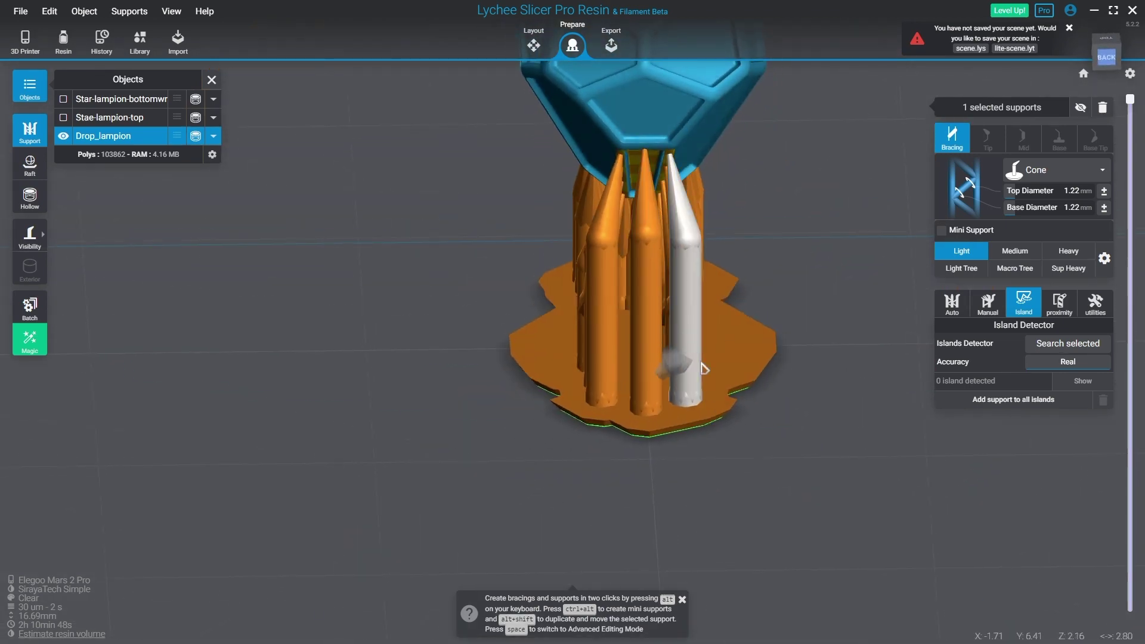
Step: Add another support under the drop and preview a mid-layer cross-section
middle_drag(645, 314, 852, 331)
scroll(534, 345, down, 5)
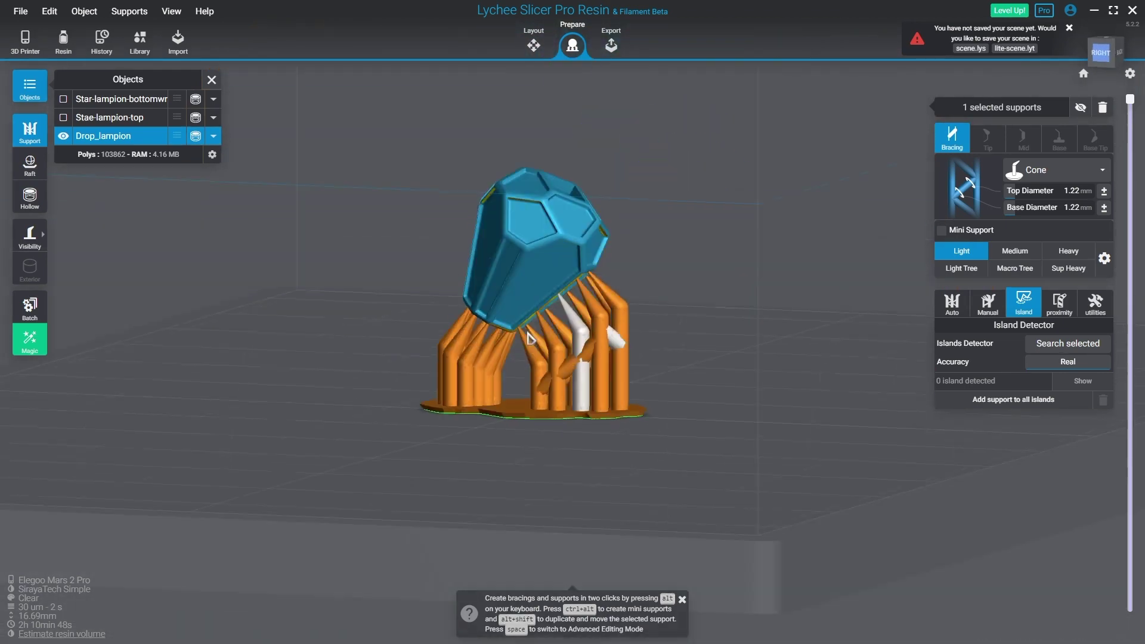
mouse_move(533, 345)
middle_down()
mouse_move(690, 332)
mouse_move(582, 408)
mouse_move(589, 429)
mouse_move(809, 400)
mouse_move(746, 466)
middle_up()
scroll(582, 409, up, 5)
click(578, 402)
scroll(733, 558, down, 5)
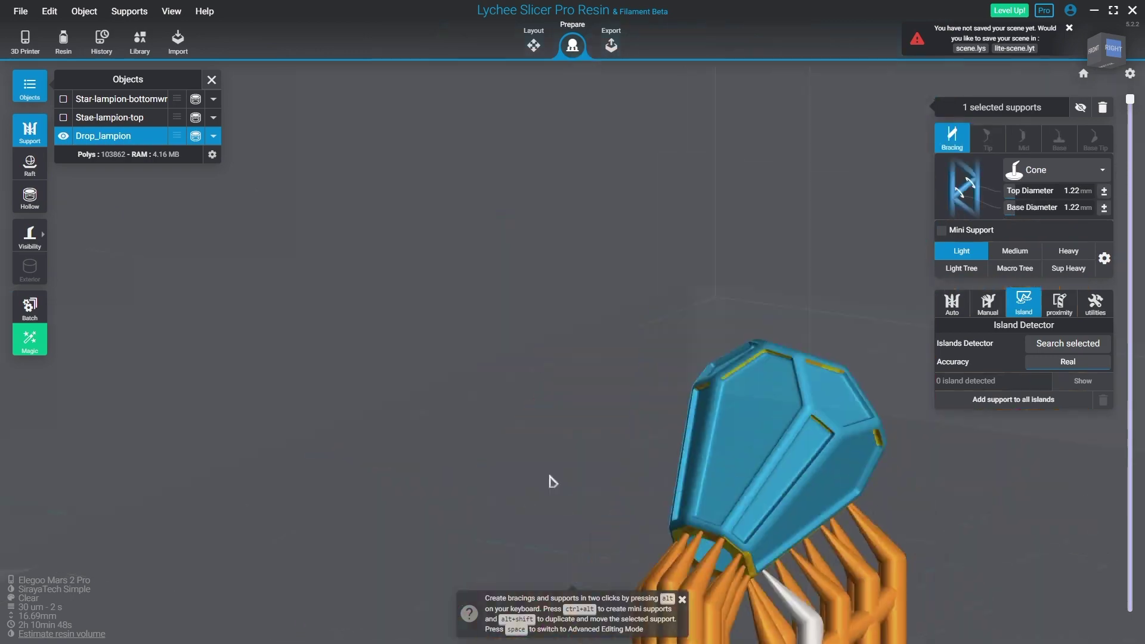
mouse_move(549, 477)
middle_down()
mouse_move(864, 417)
mouse_move(639, 434)
mouse_move(675, 390)
mouse_move(835, 477)
middle_up()
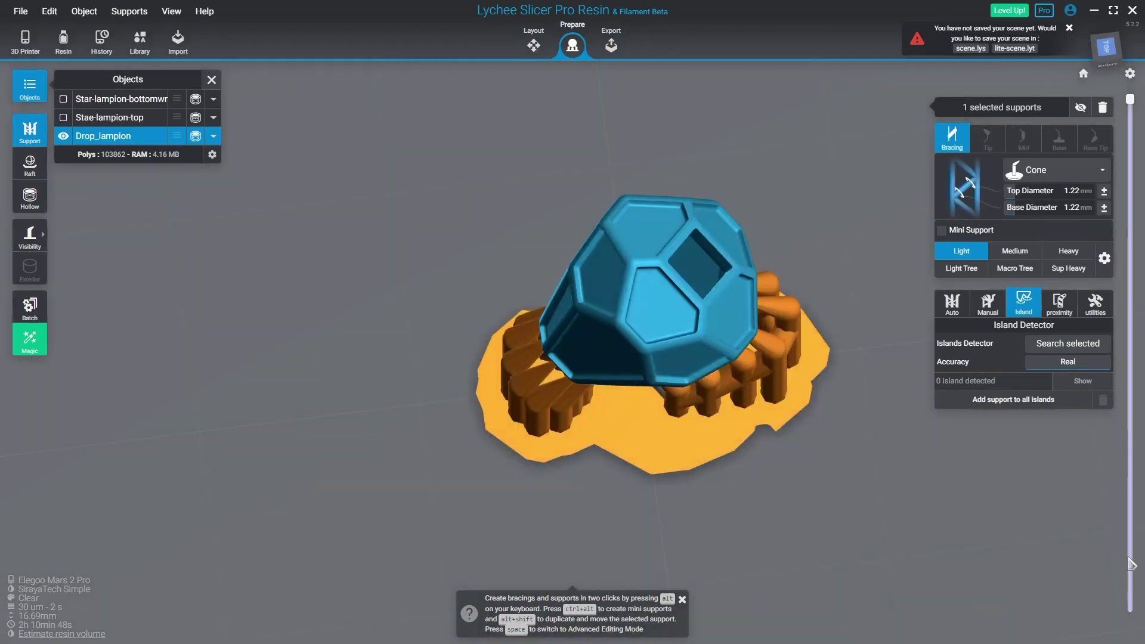
drag(1130, 99, 1130, 362)
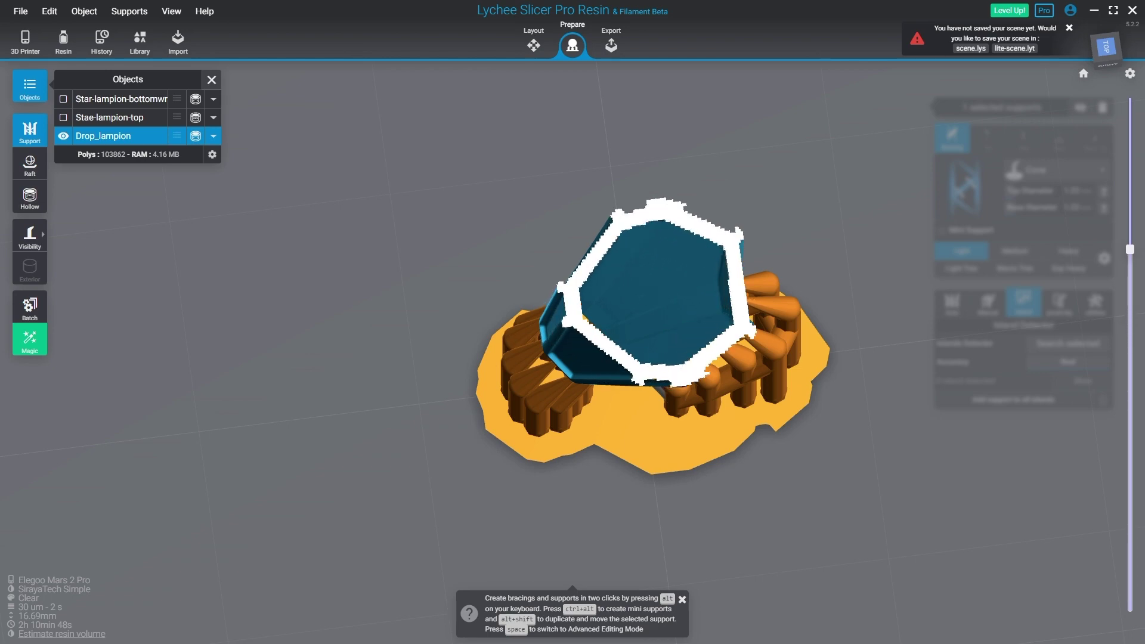
middle_drag(834, 299, 656, 417)
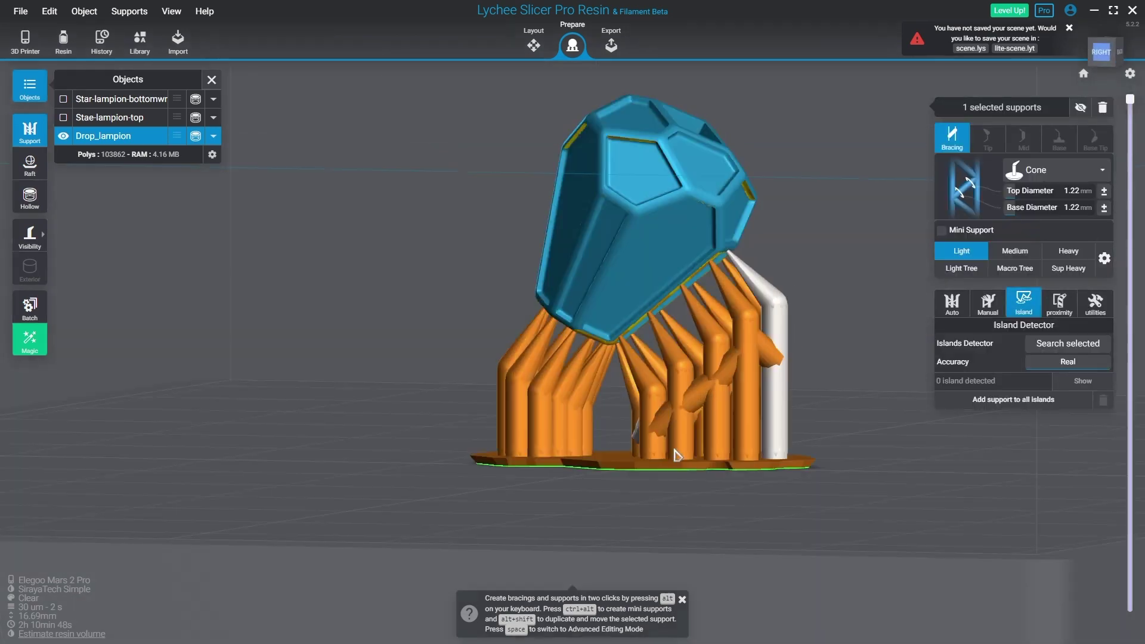
scroll(613, 463, down, 5)
Step: Show the star parts again and select both star top and bottom in Layout
click(63, 117)
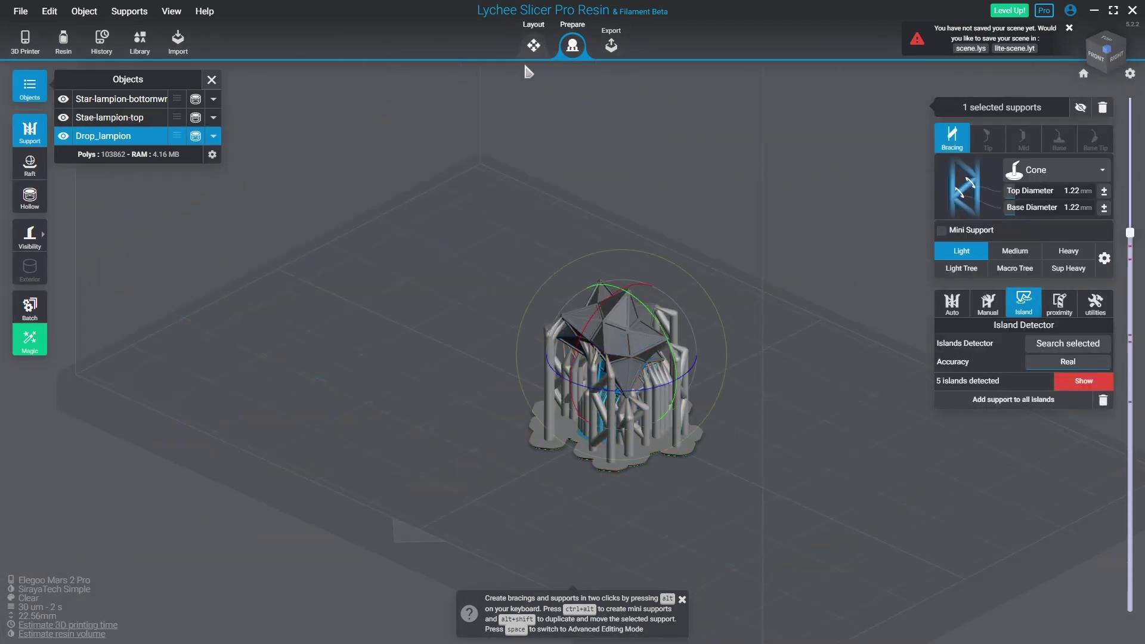
click(534, 45)
click(587, 315)
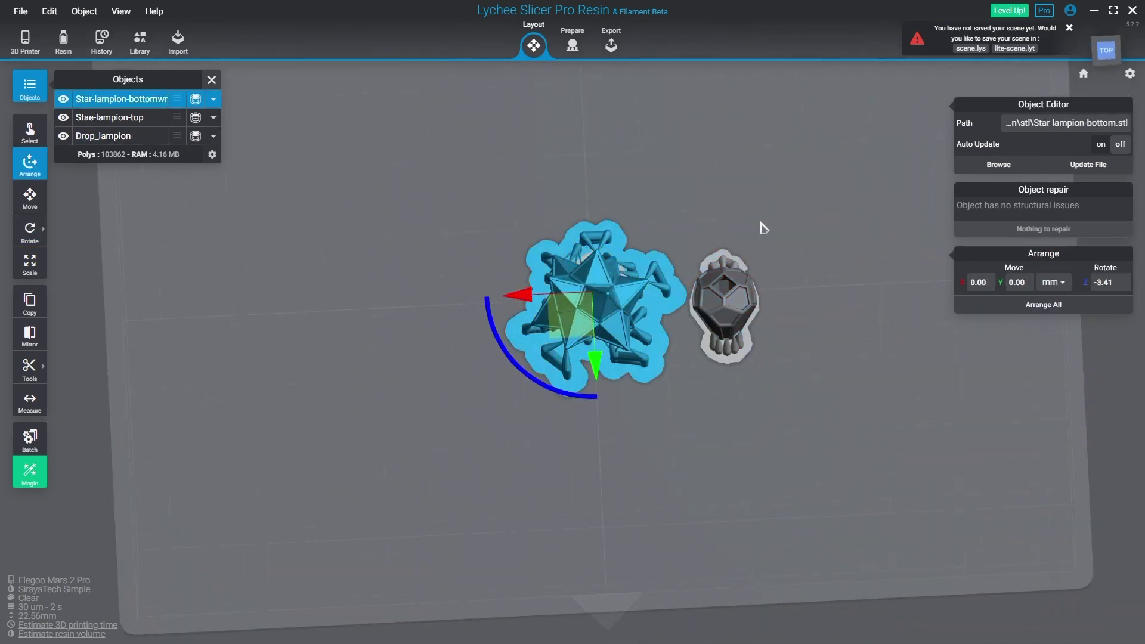
click(553, 348)
mouse_move(625, 477)
mouse_down()
mouse_move(647, 467)
mouse_move(674, 416)
mouse_move(661, 482)
mouse_up()
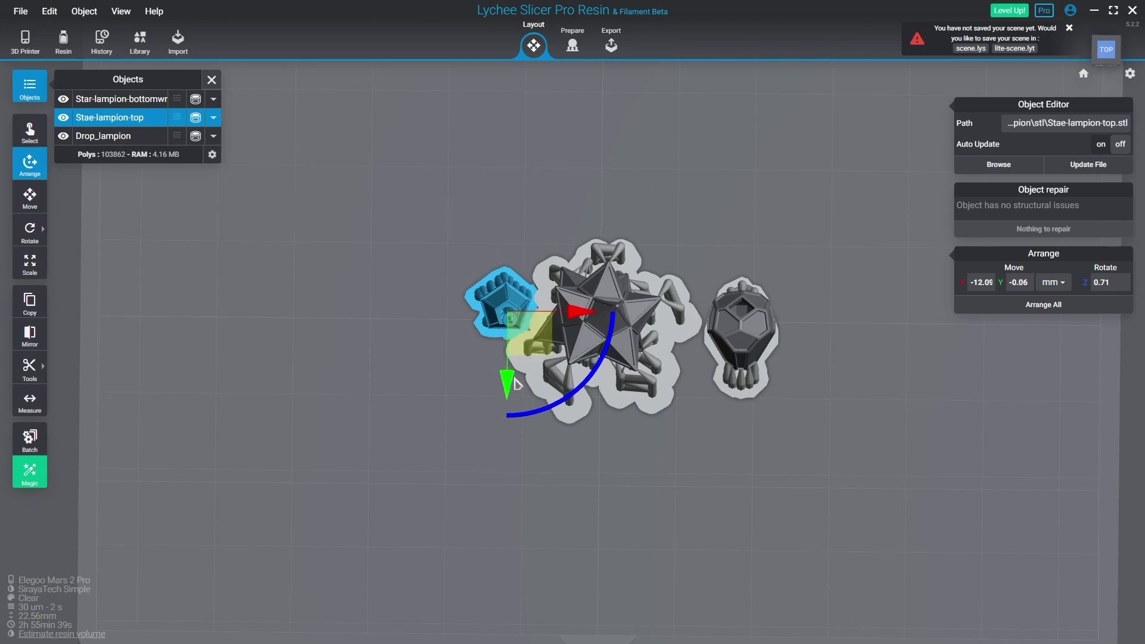
ctrl+click(556, 409)
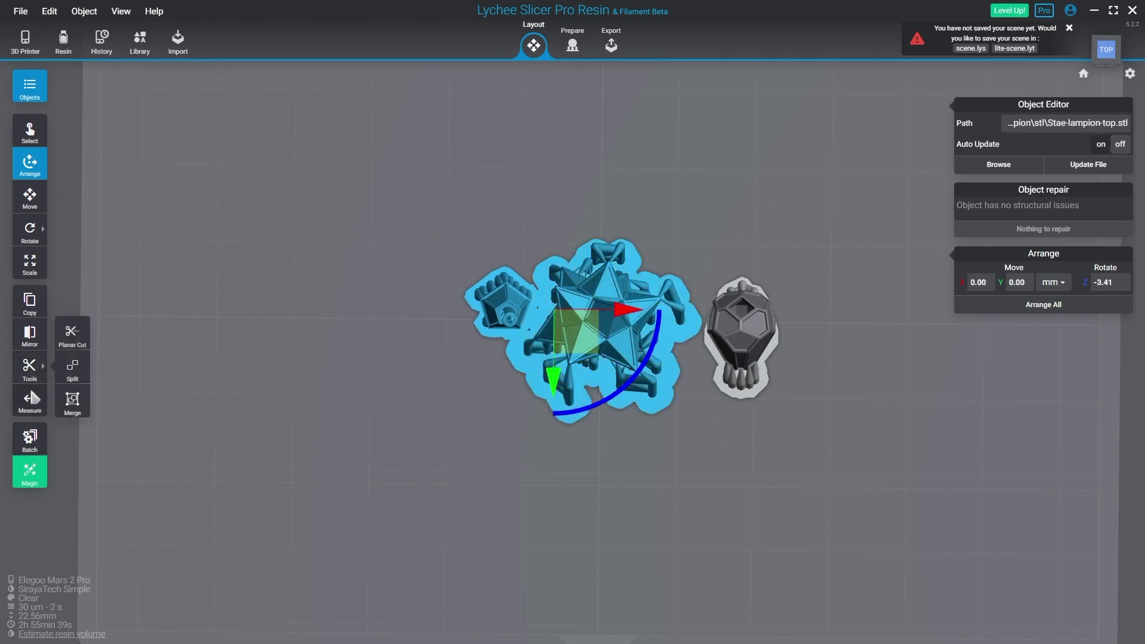
Step: Duplicate the two star parts, delete the extra copies, and place a top copy lower left
click(30, 334)
click(30, 197)
click(30, 303)
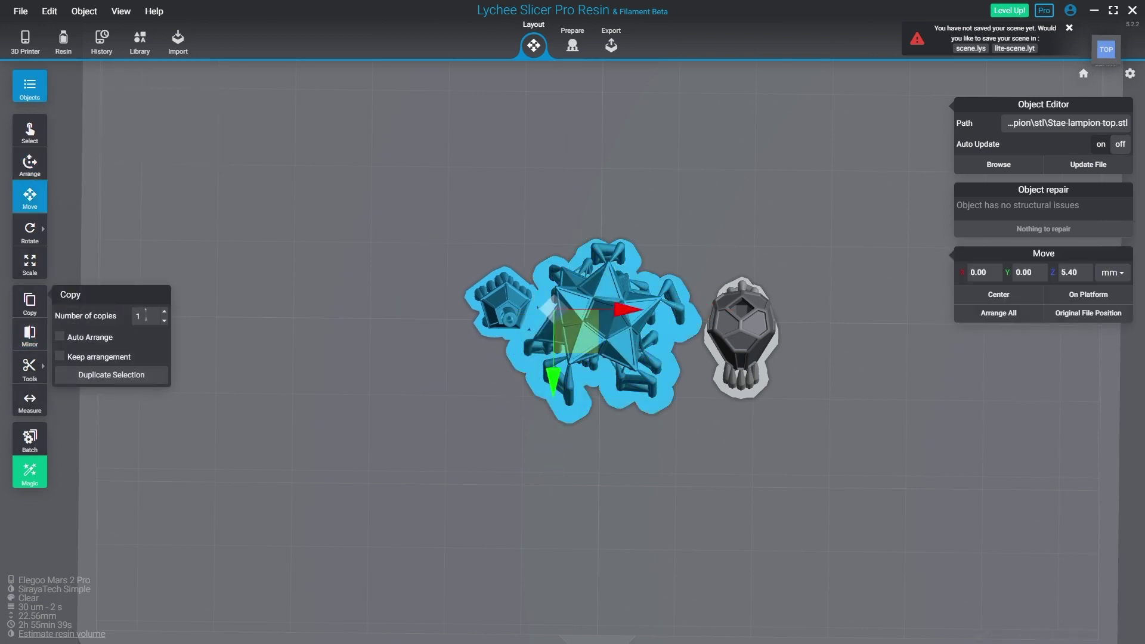
click(102, 379)
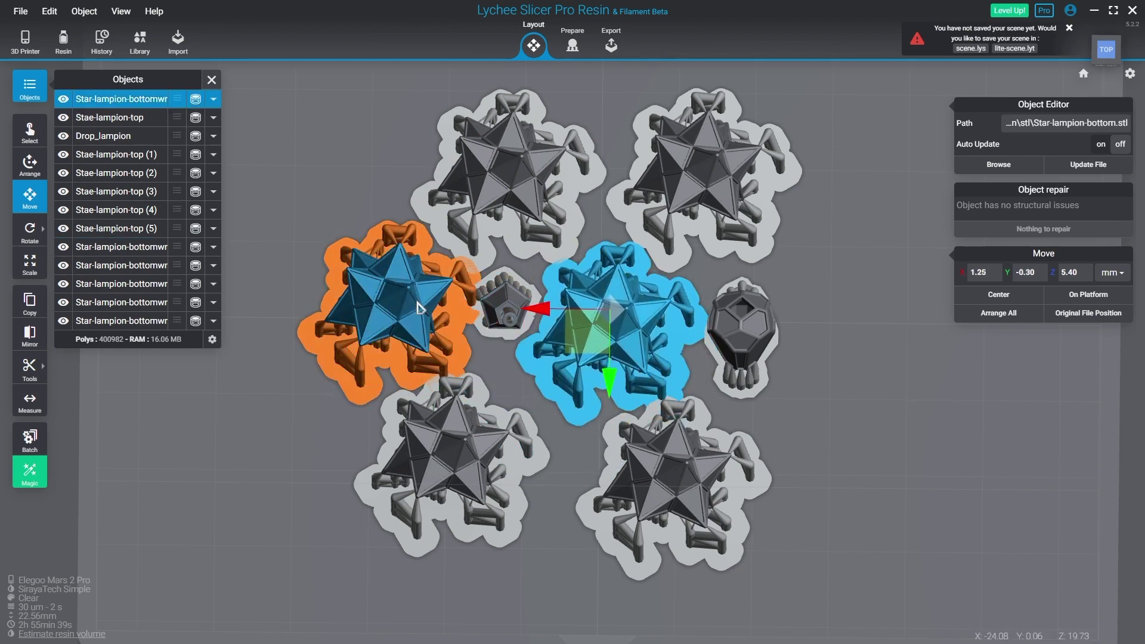
click(411, 307)
key(Delete)
click(500, 318)
drag(500, 318, 312, 404)
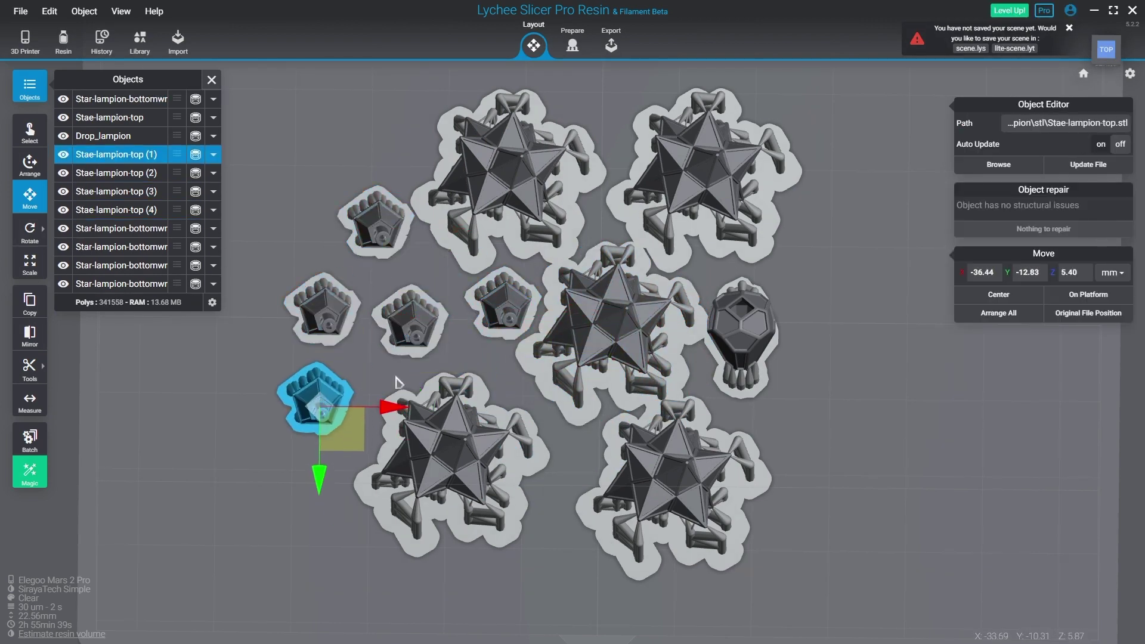
Step: Make ten copies of Drop_lampion
click(501, 313)
click(743, 334)
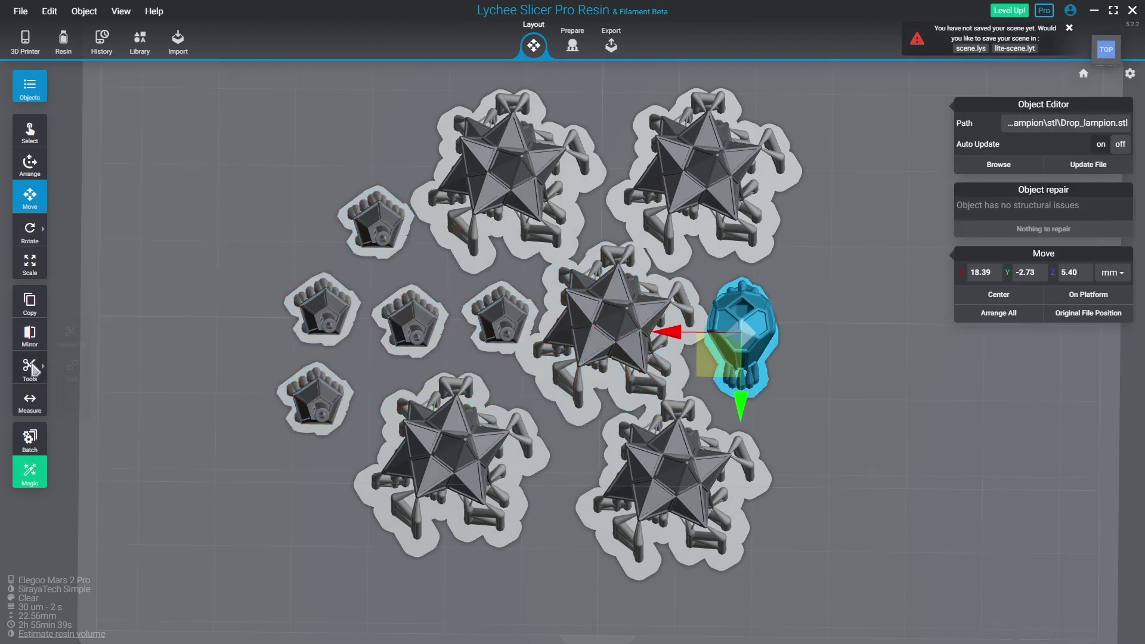
click(39, 313)
scroll(477, 337, down, 3)
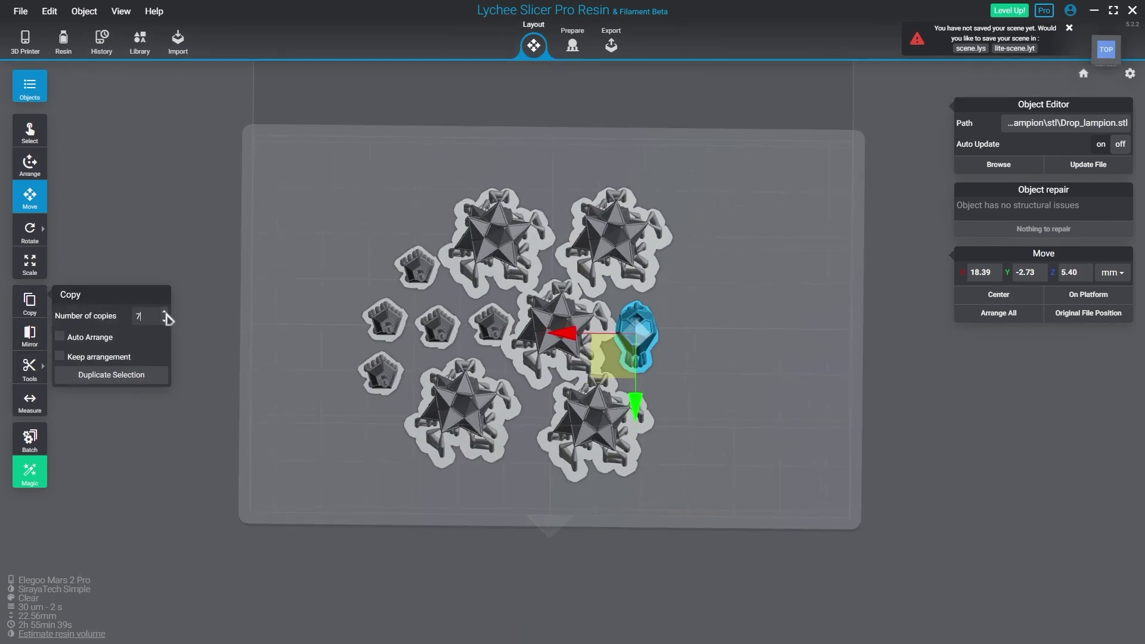
click(104, 376)
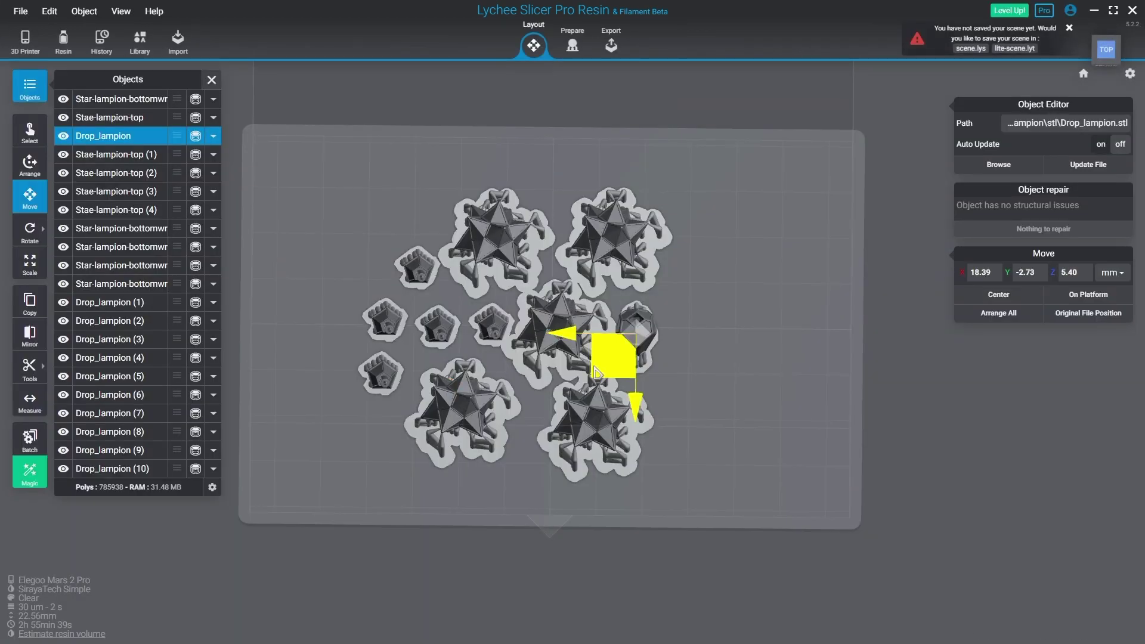
Step: Select all parts and auto-arrange them across the build plate
key(ctrl+a)
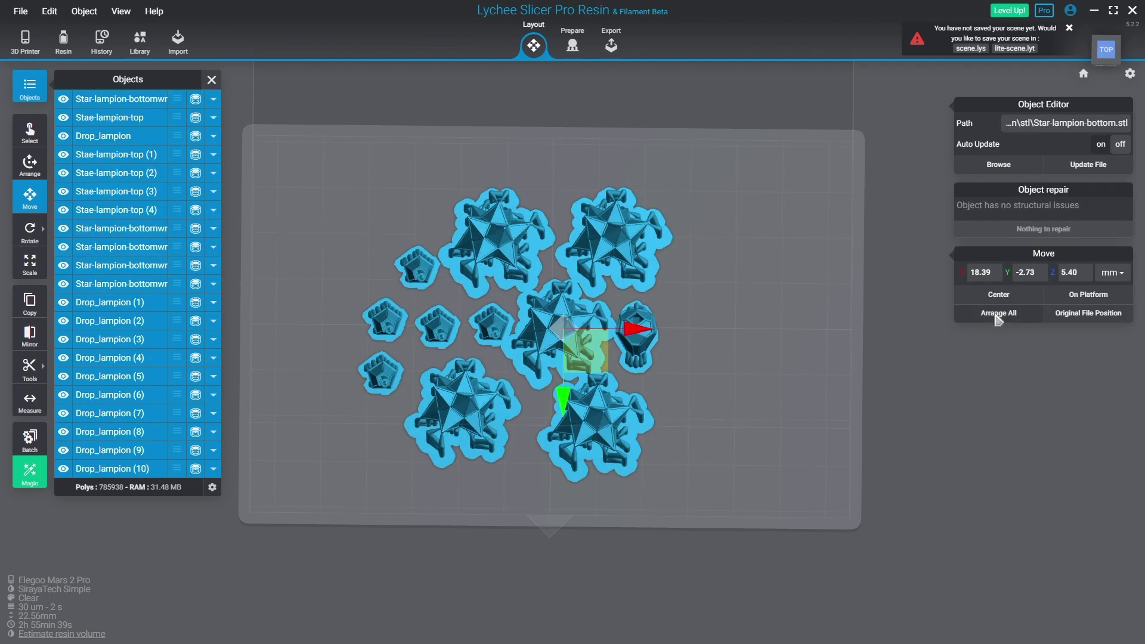
click(997, 316)
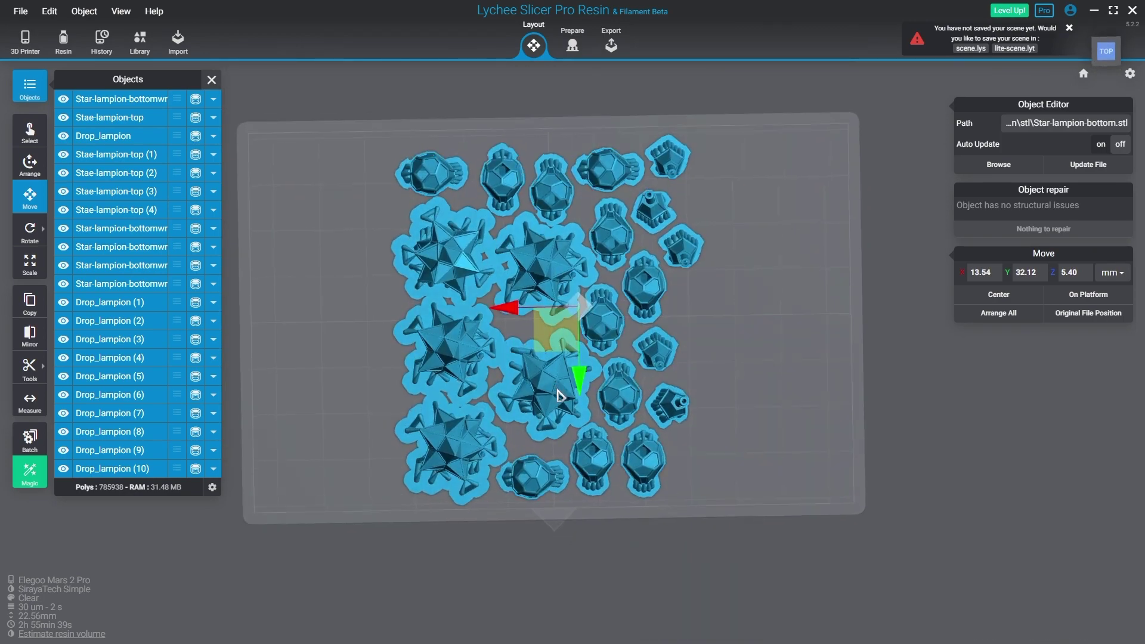
click(611, 45)
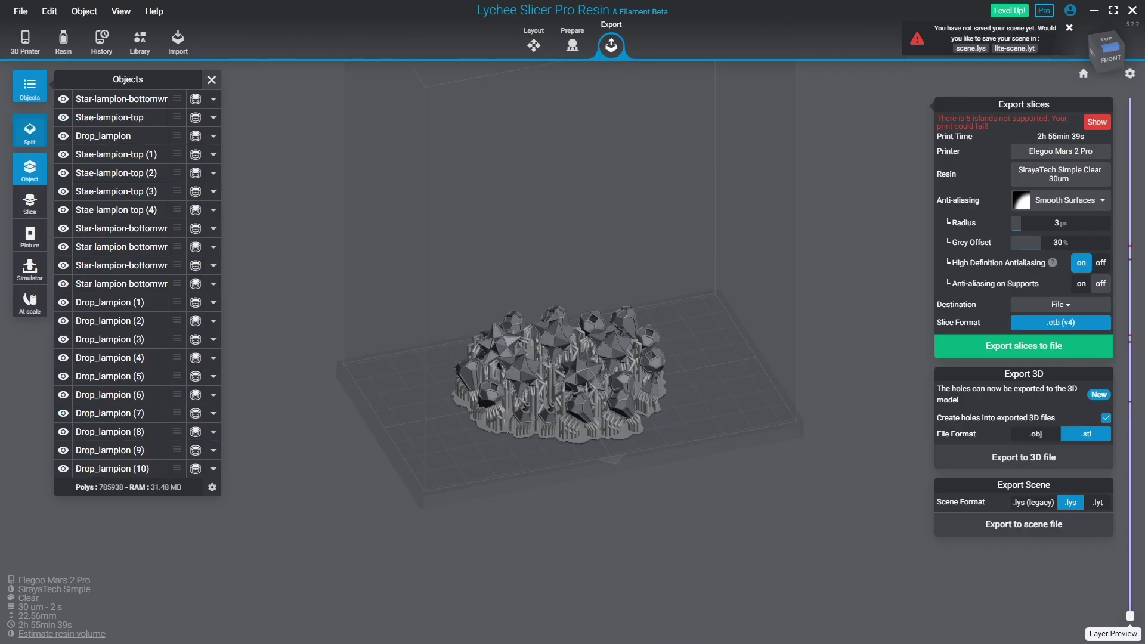
Step: Export the arranged plate as a .ctb (v4) slice file
click(1023, 346)
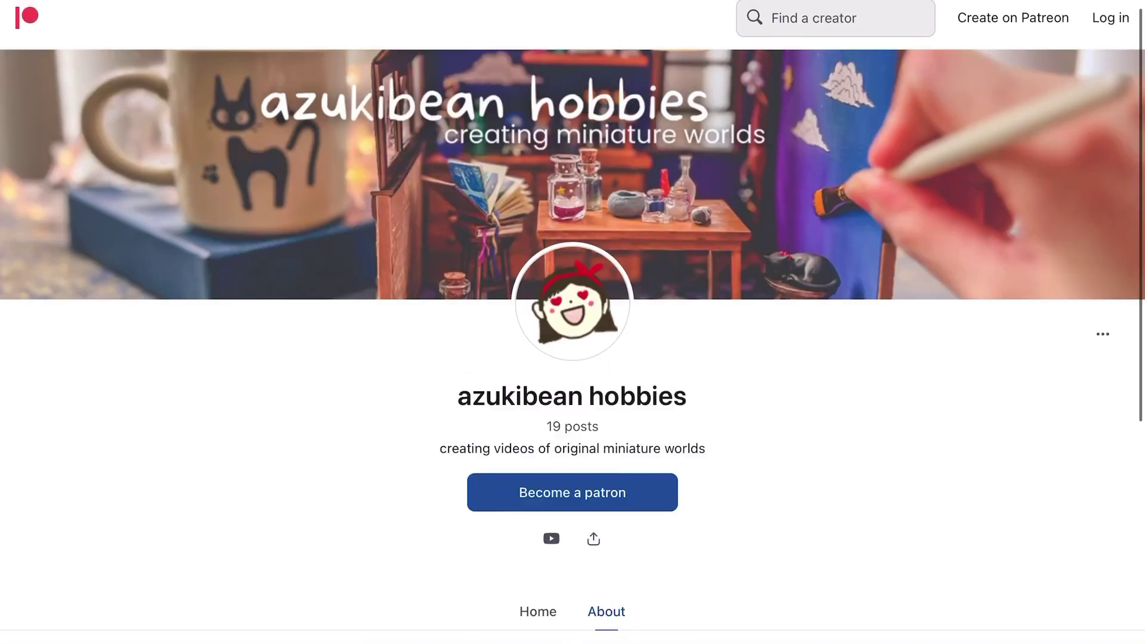
scroll(573, 352, down, 4)
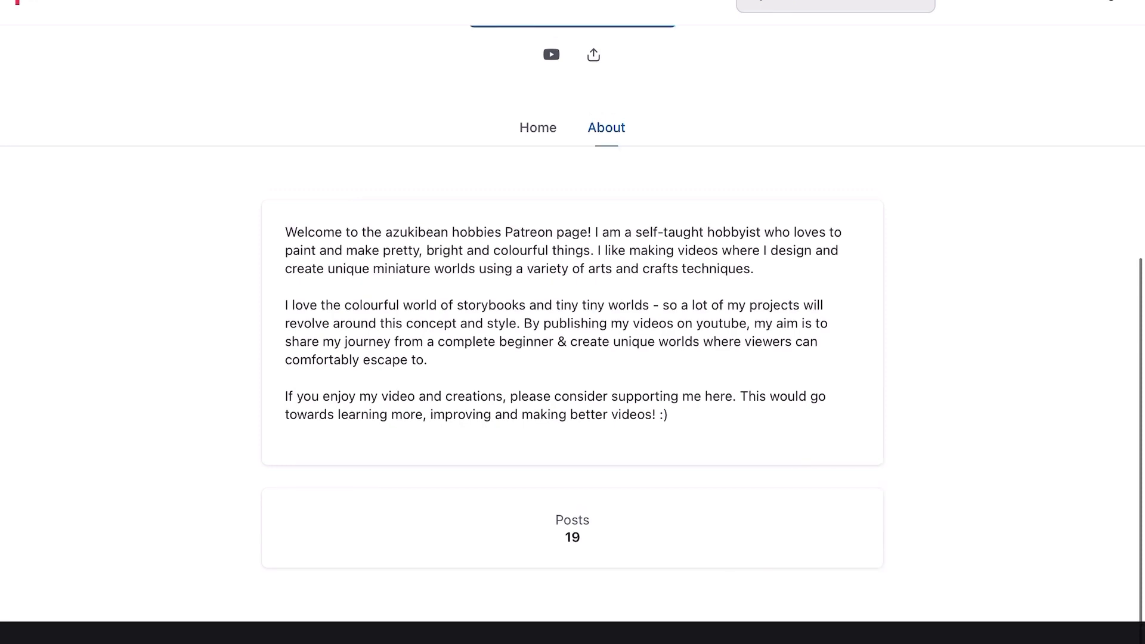
scroll(572, 322, up, 8)
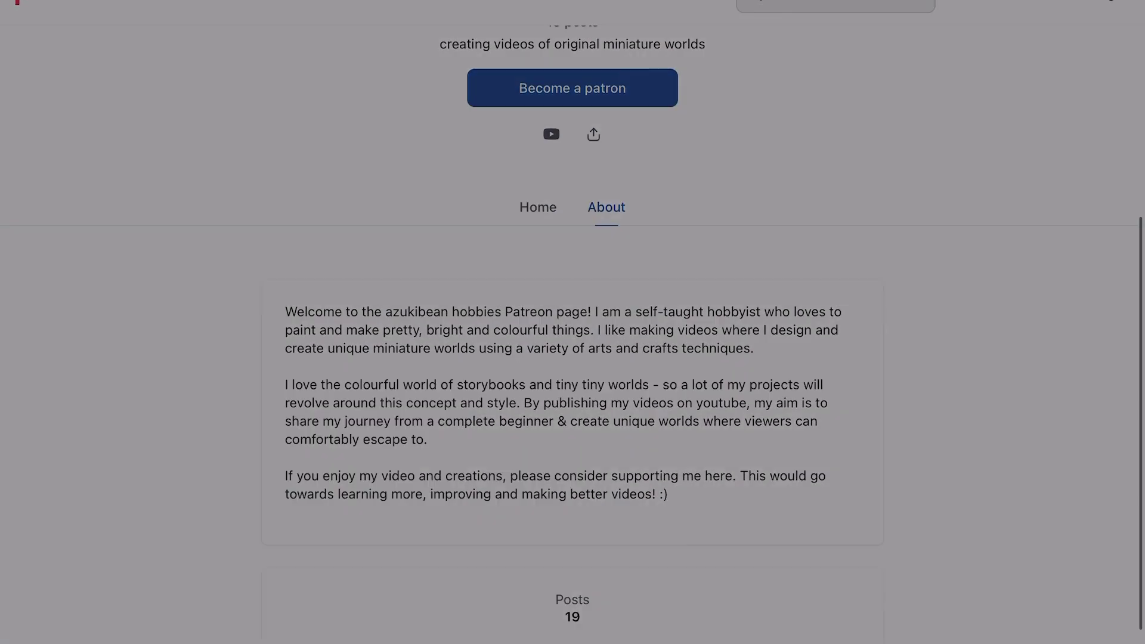